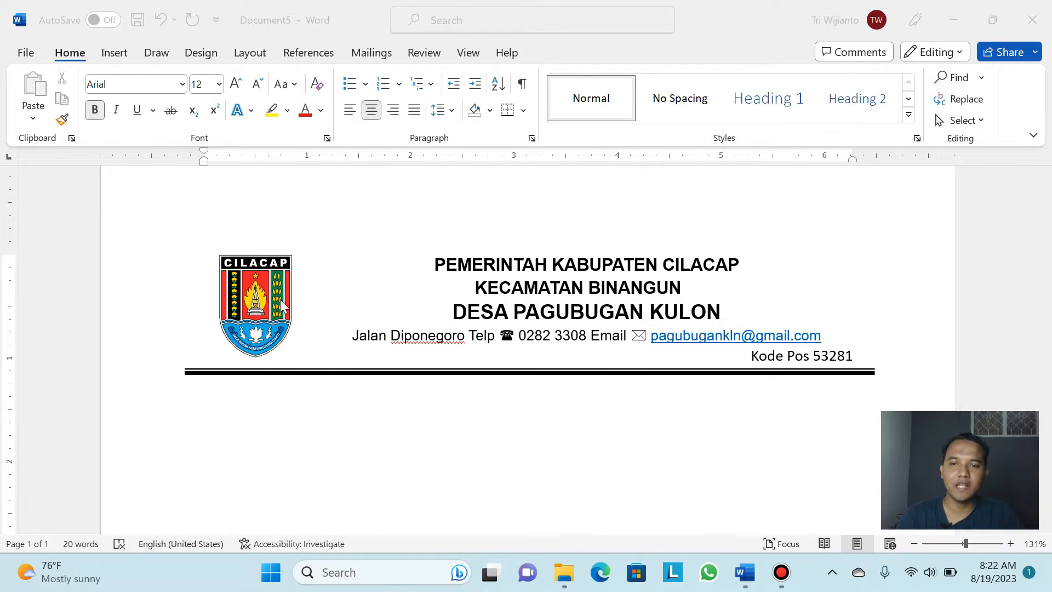
# Inspect the finished letterhead's Cilacap logo, telephone and envelope symbols, and separator line
pyautogui.click(259, 287)
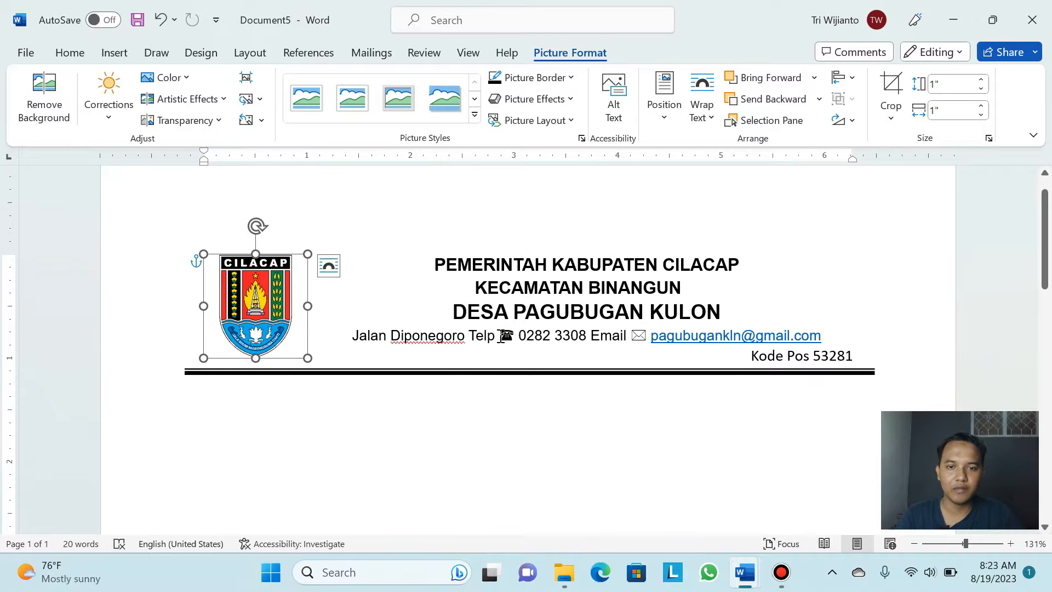
pyautogui.moveTo(501, 336); pyautogui.dragTo(513, 336)
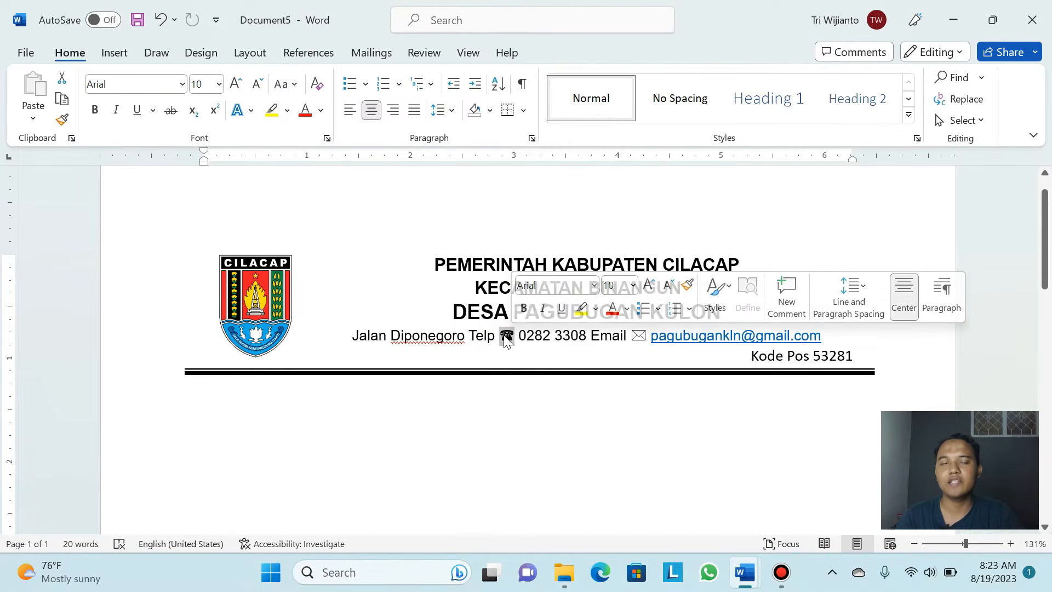
pyautogui.click(496, 337)
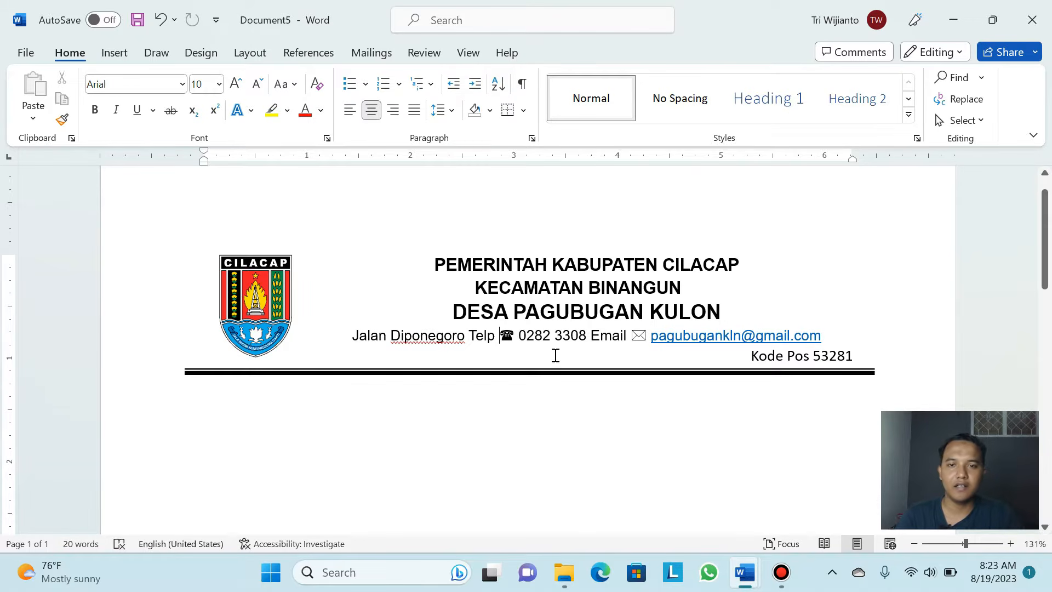
pyautogui.click(639, 338)
pyautogui.moveTo(647, 339); pyautogui.dragTo(628, 340)
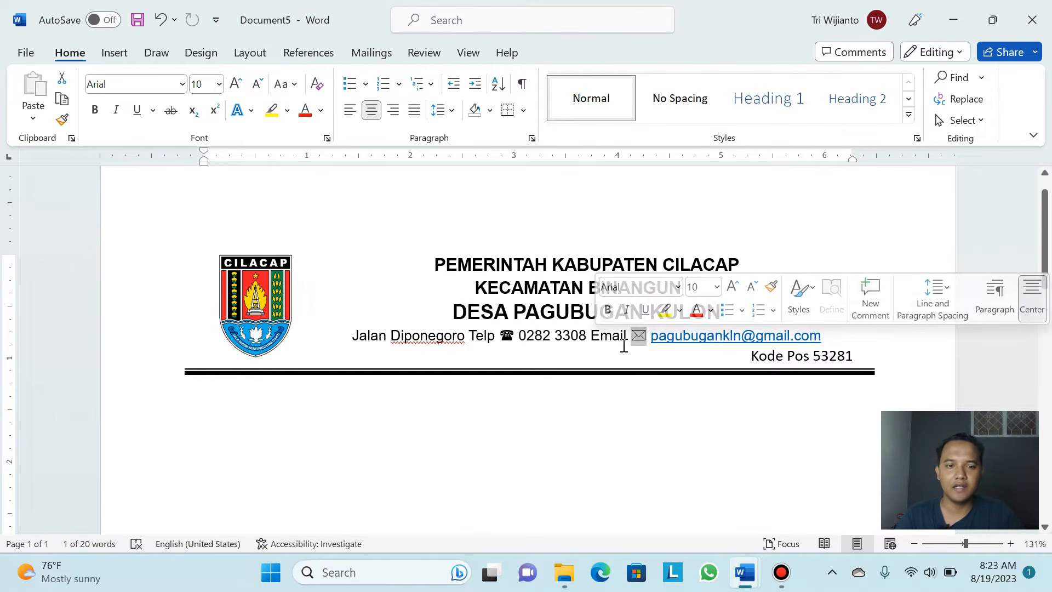
pyautogui.click(383, 372)
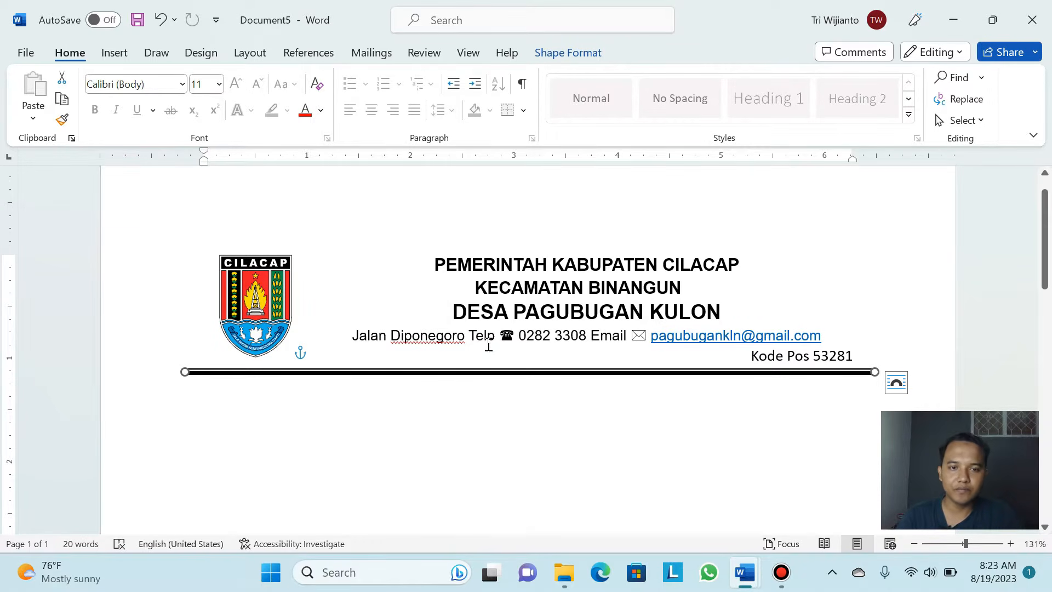
# Close the letterhead without saving and start a maximized blank document
pyautogui.click(1030, 25)
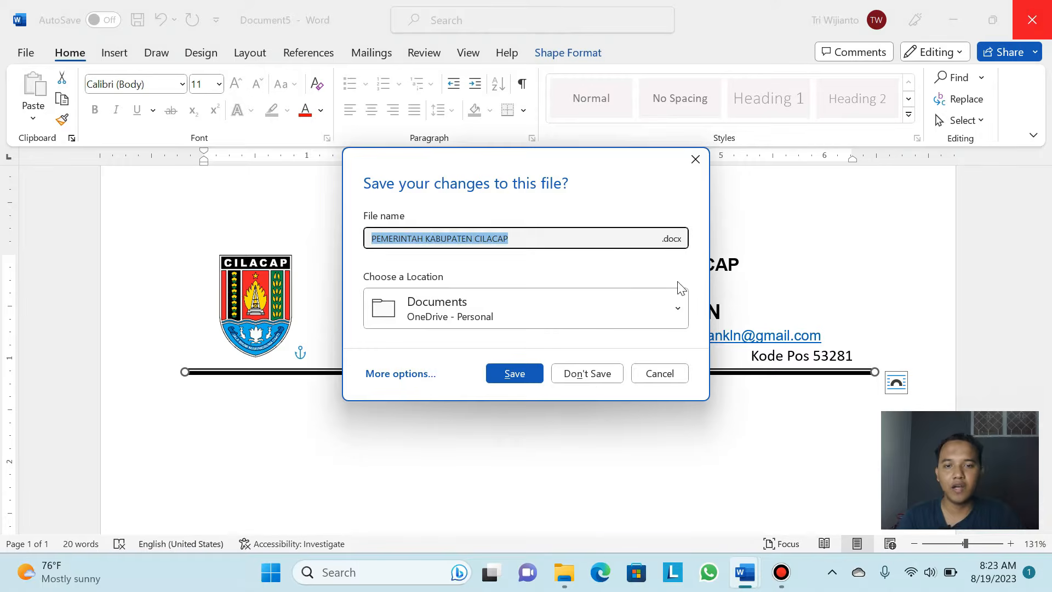
pyautogui.click(597, 383)
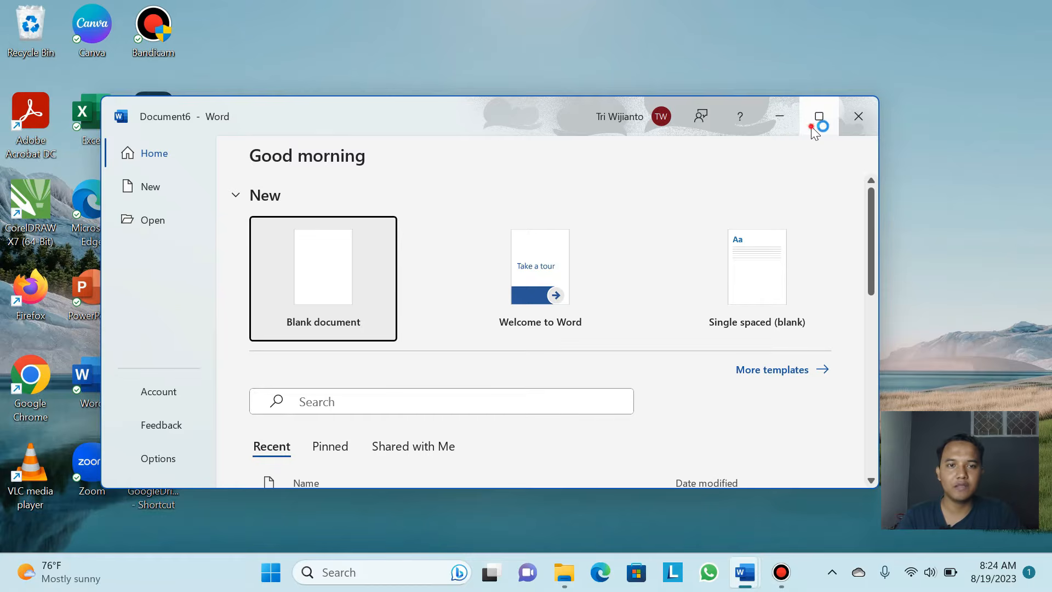
pyautogui.click(819, 117)
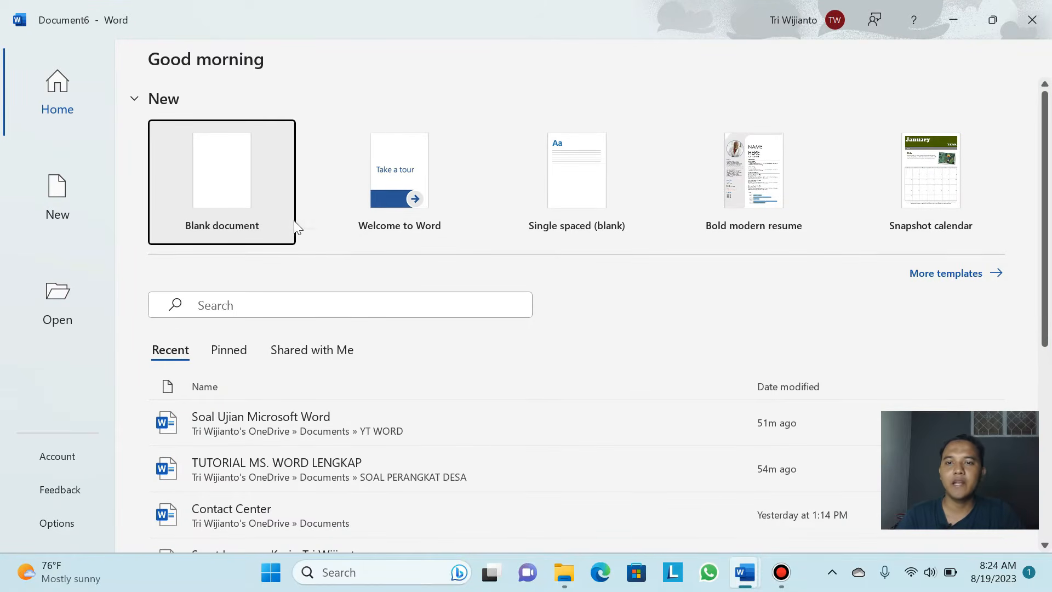
pyautogui.click(233, 183)
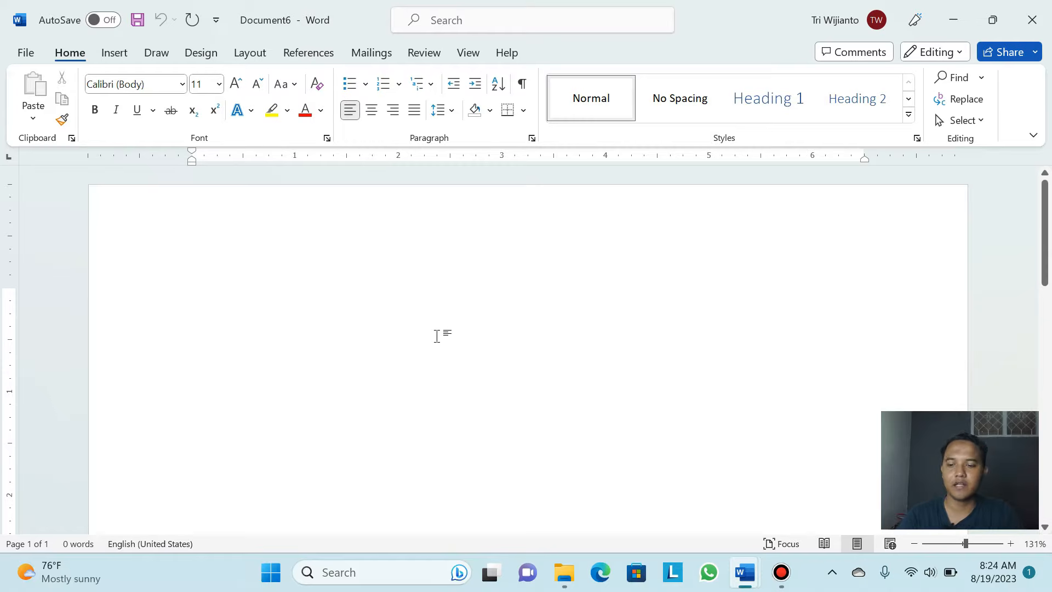
pyautogui.scroll(-2, 433, 329)
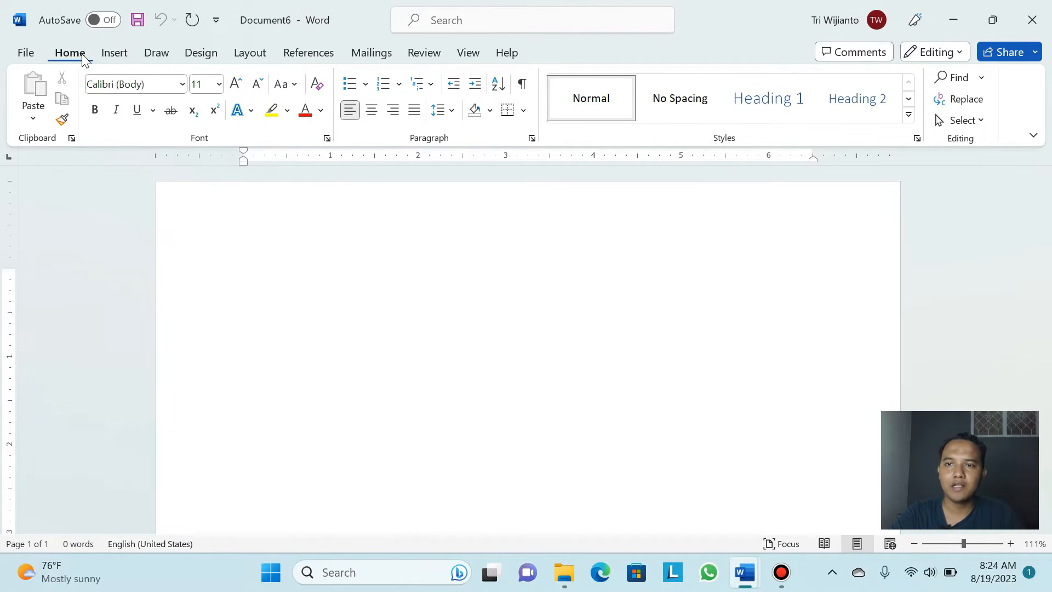
# Choose A4 (8.27" x 11.69") from the Layout tab's Size list
pyautogui.click(257, 57)
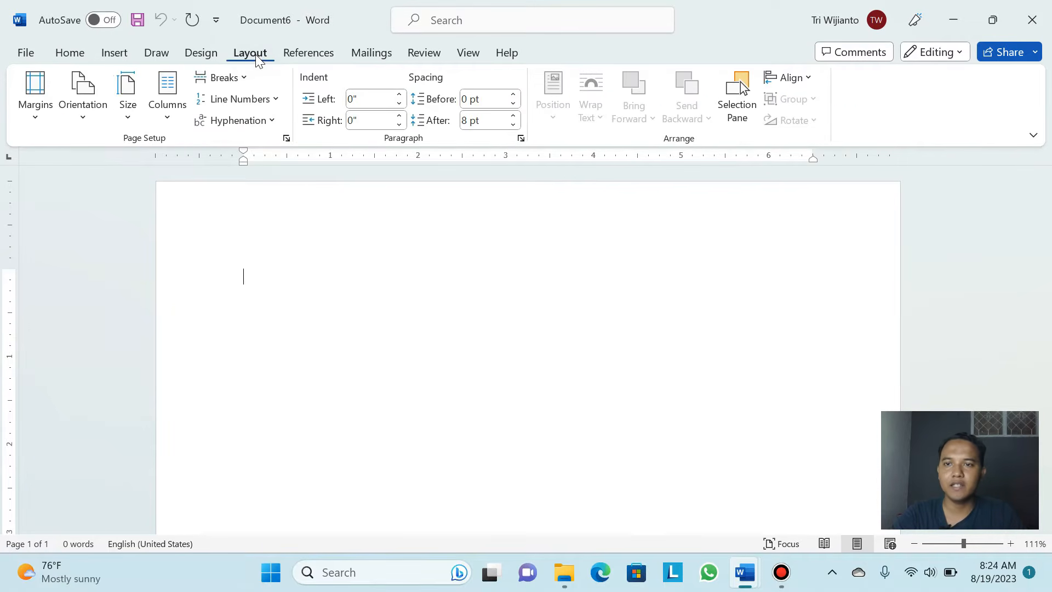
pyautogui.click(130, 120)
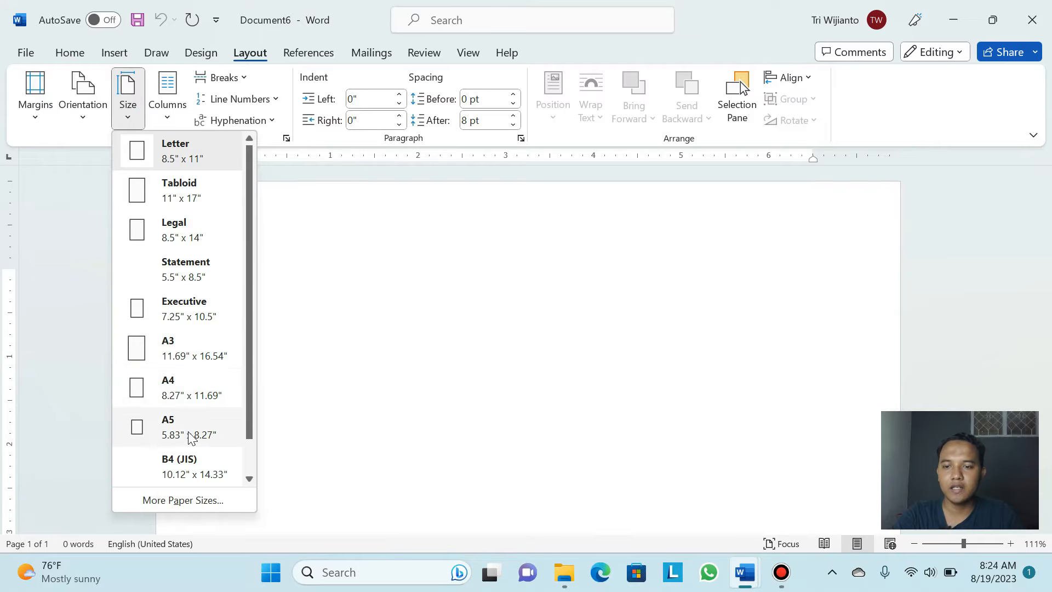
pyautogui.scroll(-1, 198, 436)
pyautogui.scroll(1, 204, 433)
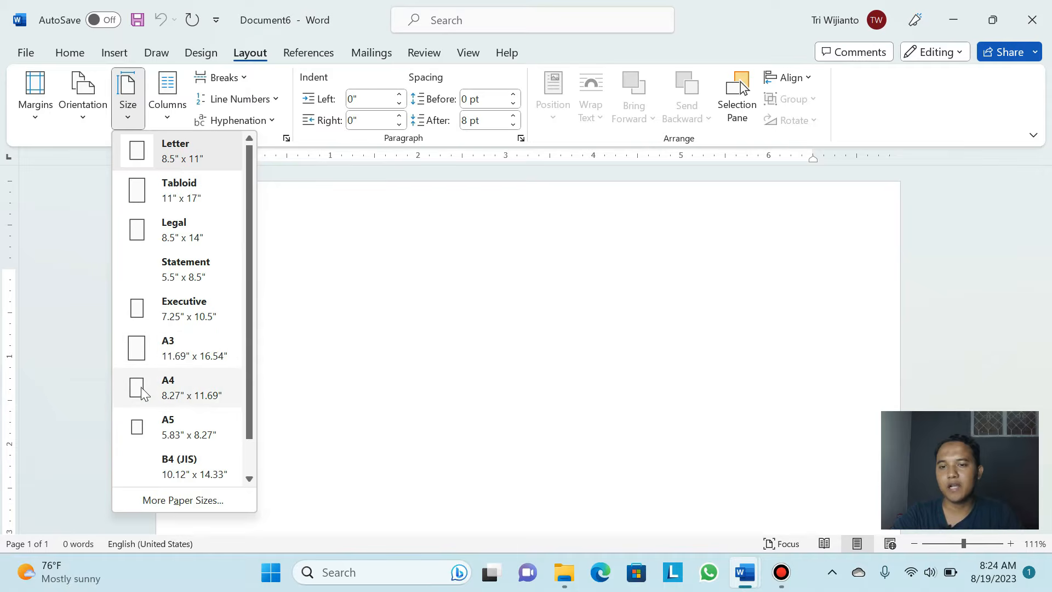
pyautogui.click(186, 396)
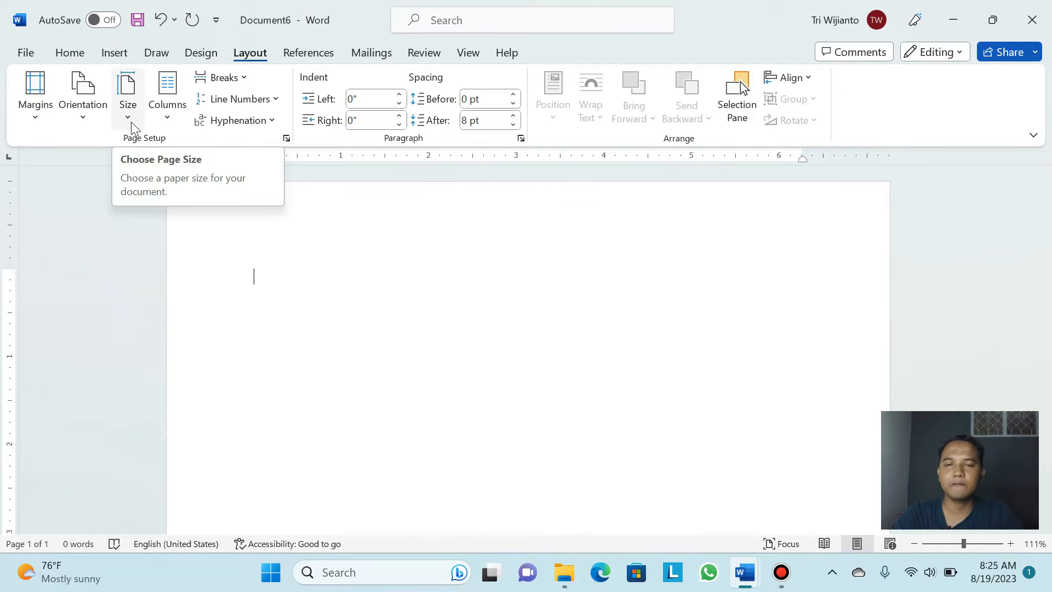
# In Custom Margins, set Top, Bottom, Left and Right to 1.5" and apply to the document
pyautogui.click(36, 109)
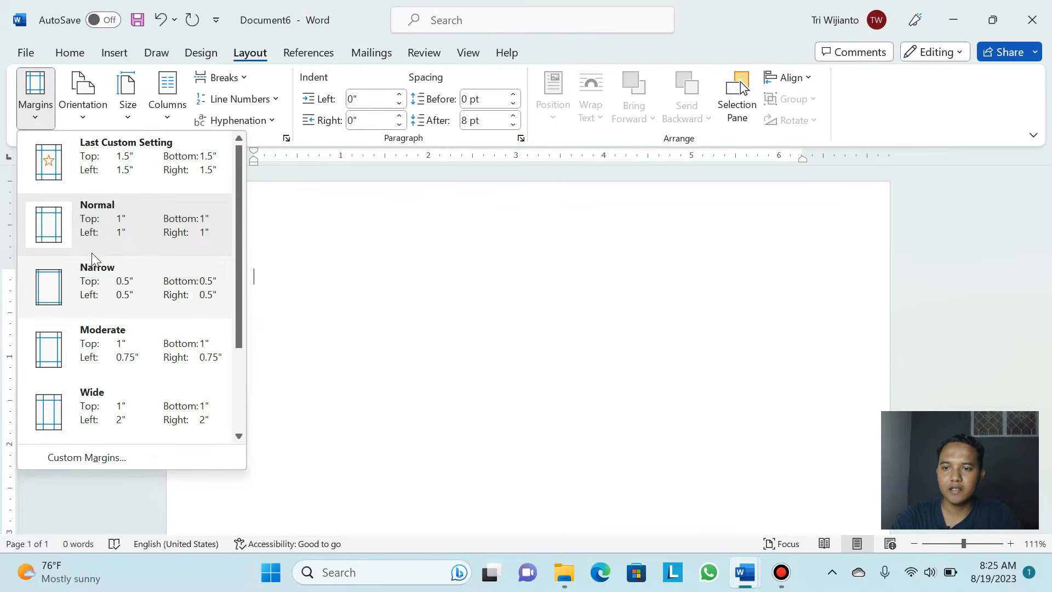
pyautogui.scroll(-2, 107, 370)
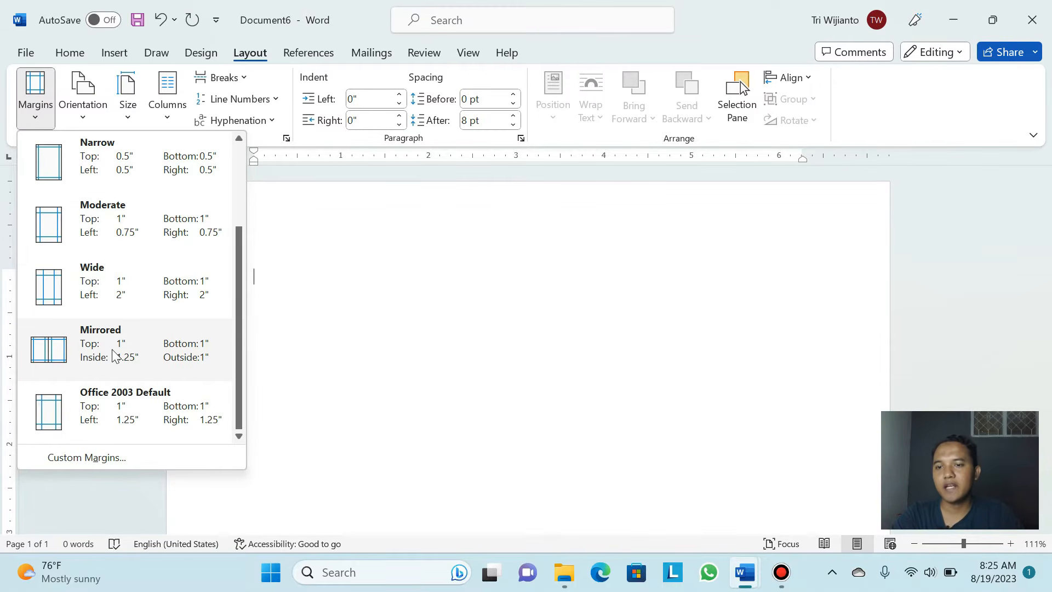
pyautogui.scroll(2, 113, 340)
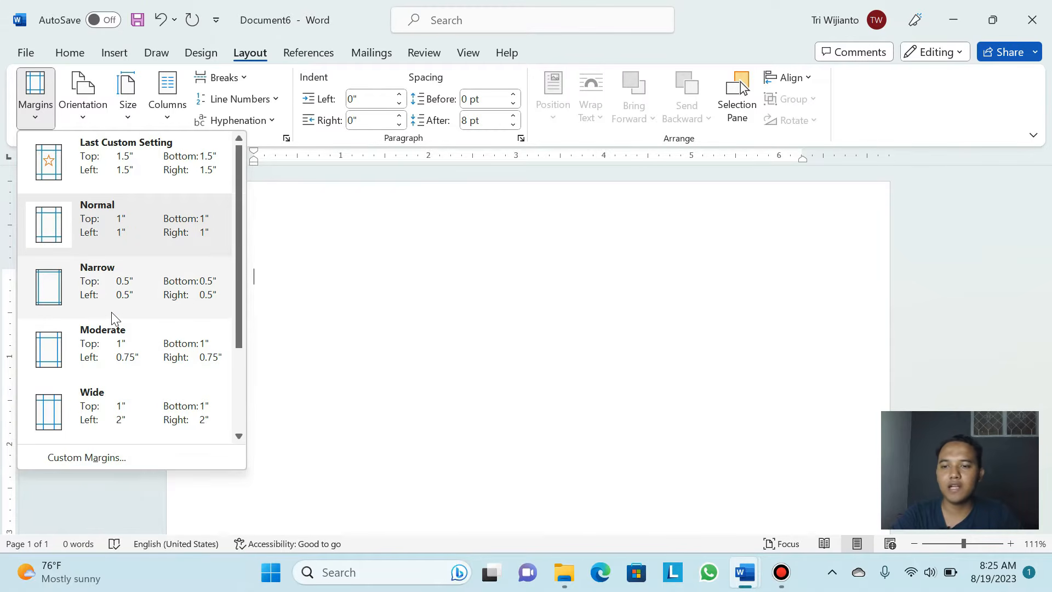
pyautogui.scroll(-2, 123, 395)
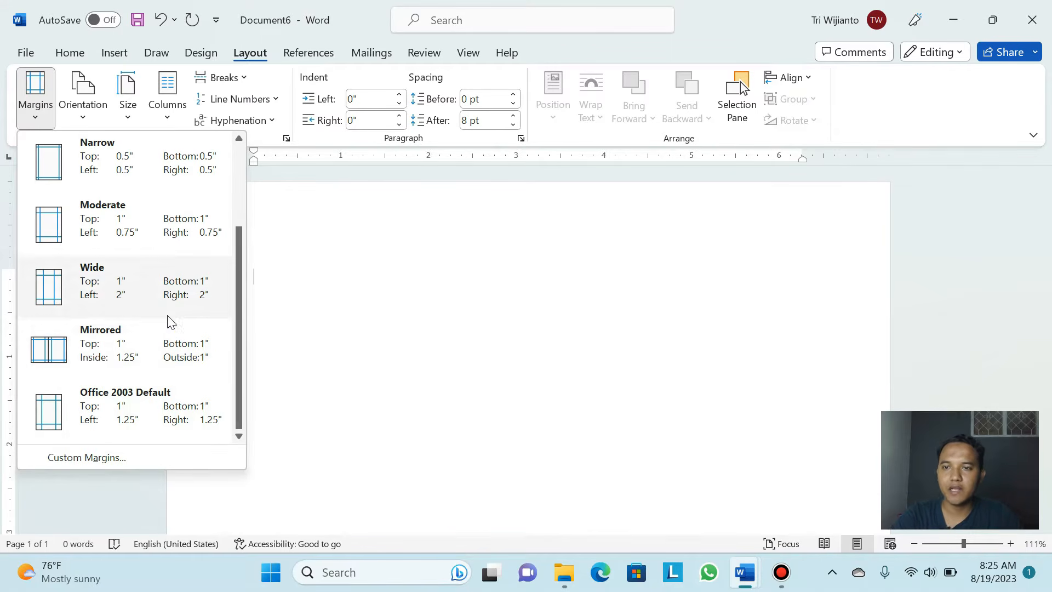
pyautogui.click(99, 460)
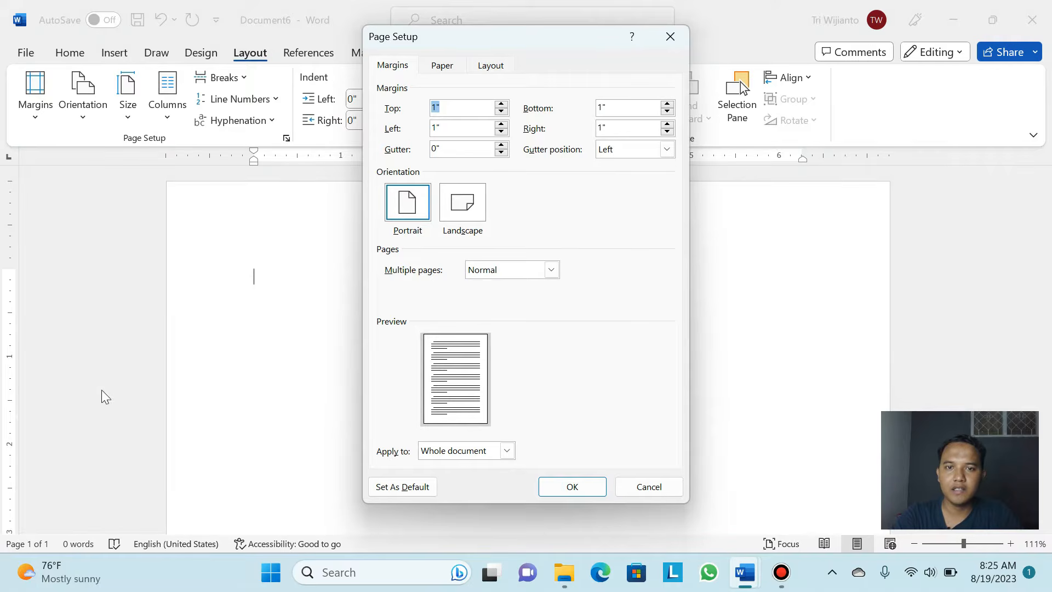
pyautogui.click(434, 110)
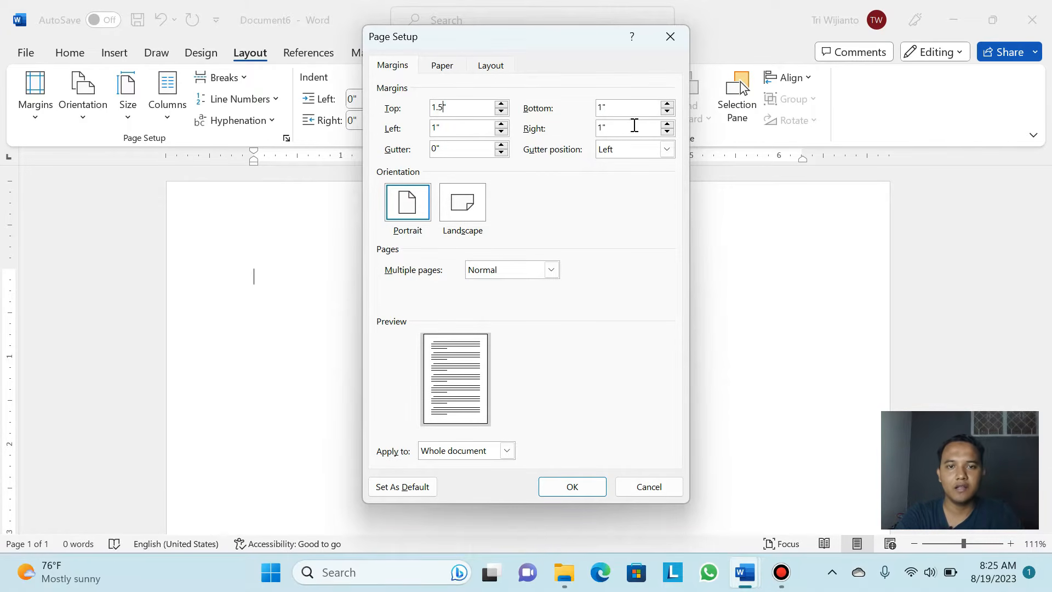
pyautogui.click(602, 108)
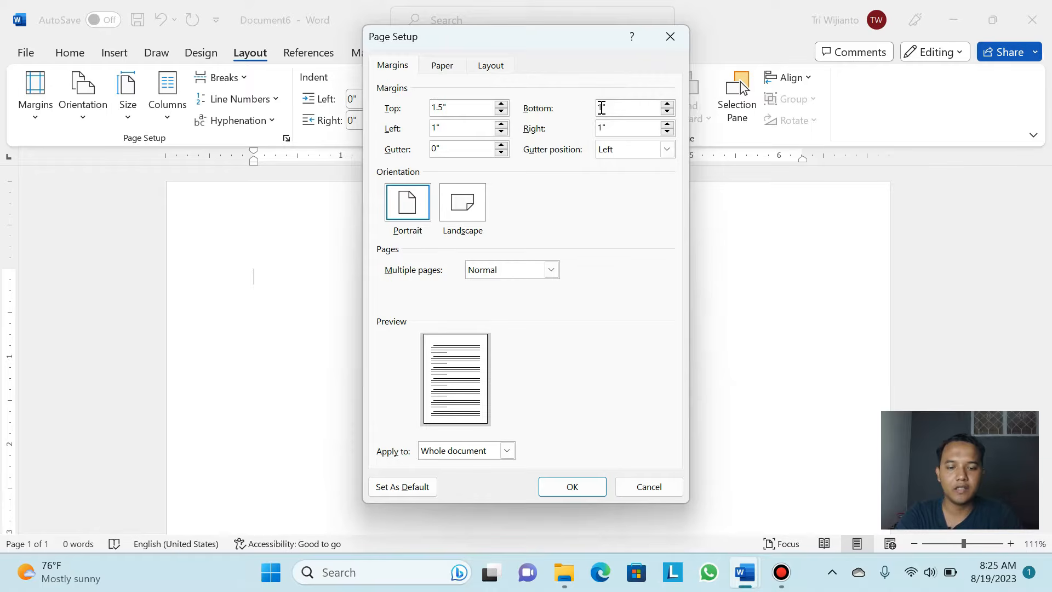
pyautogui.write('.5')
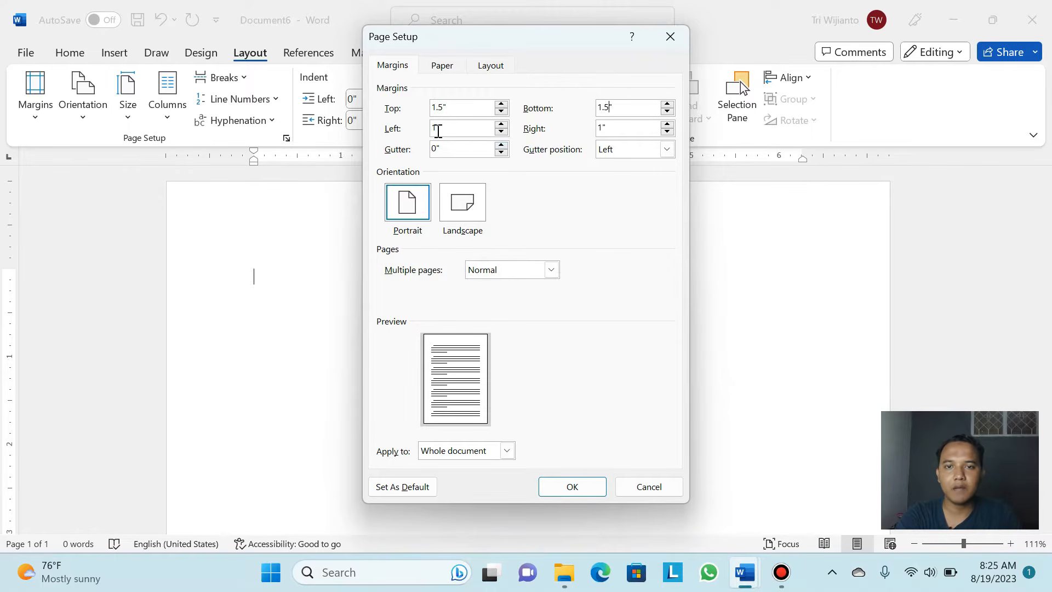
pyautogui.doubleClick(436, 129)
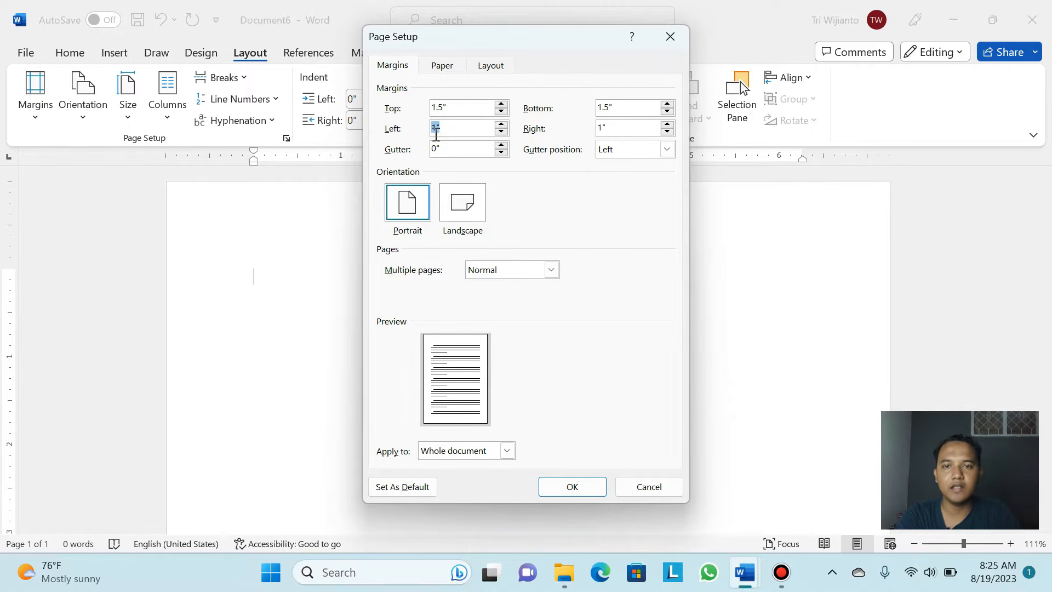
pyautogui.click(436, 128)
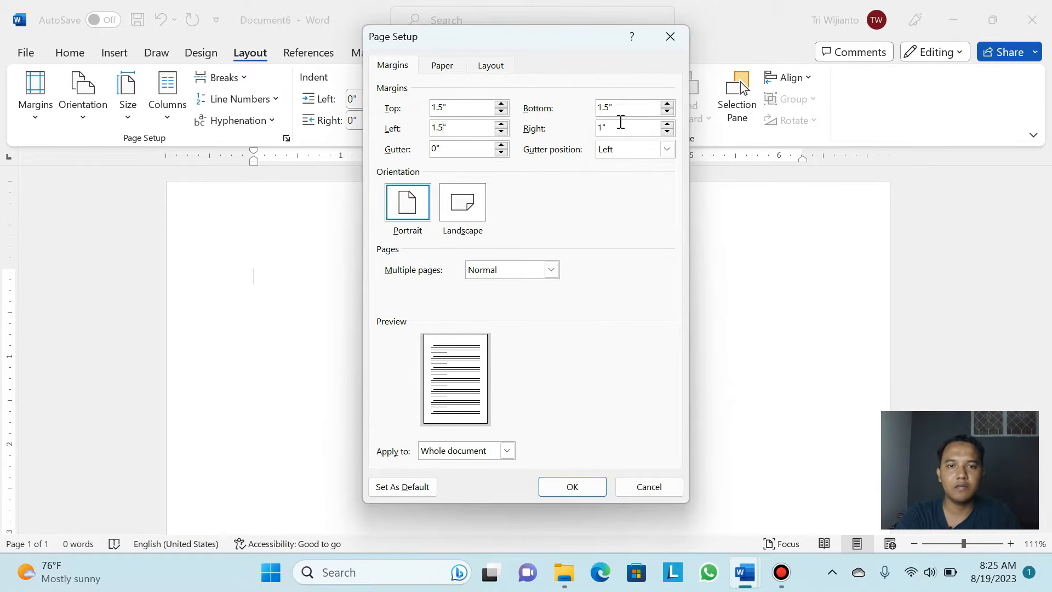
pyautogui.click(601, 128)
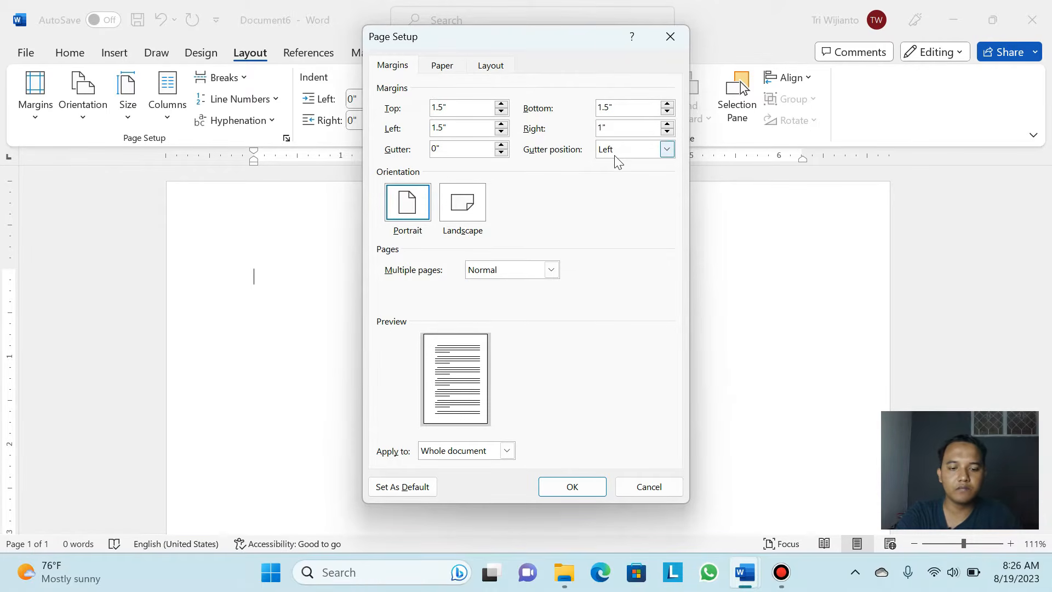
pyautogui.write('.5')
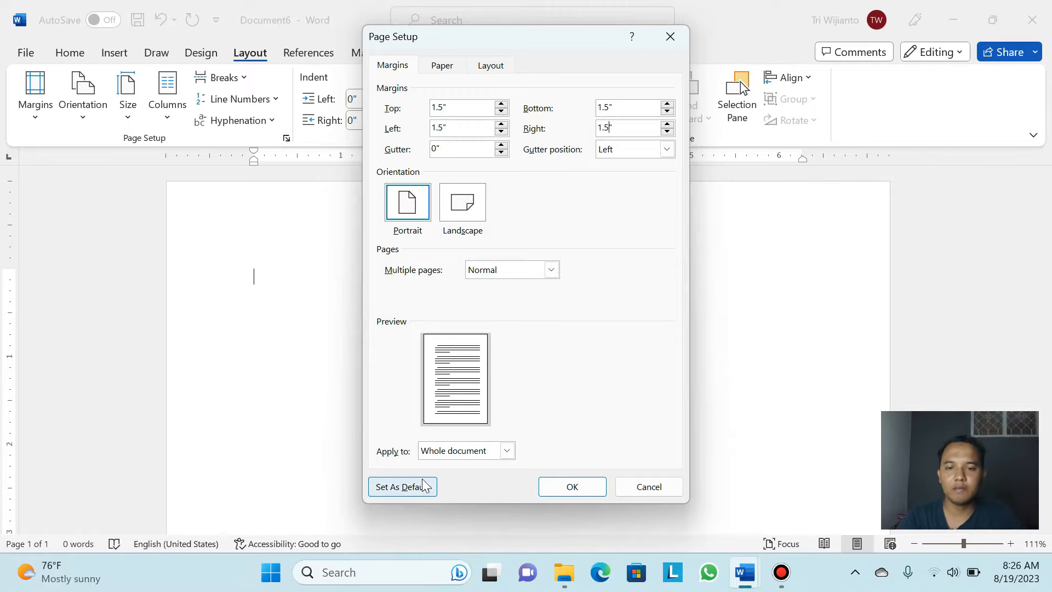
pyautogui.click(570, 489)
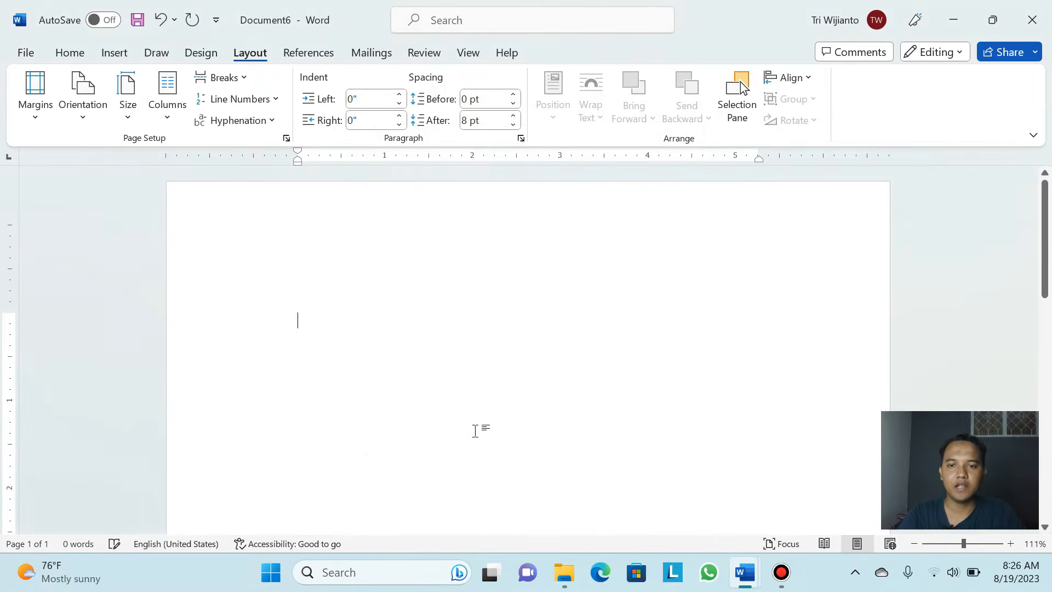
# Reduce the top, left, bottom and right margins to 1" in Custom Margins
pyautogui.scroll(-1, 345, 336)
pyautogui.scroll(1, 308, 287)
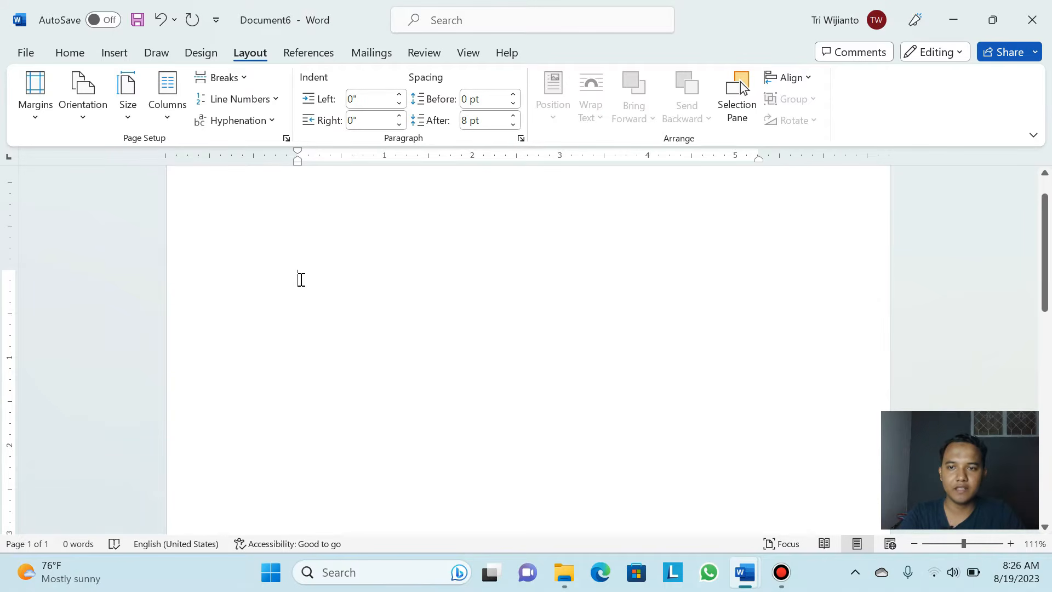
pyautogui.click(36, 127)
pyautogui.click(100, 461)
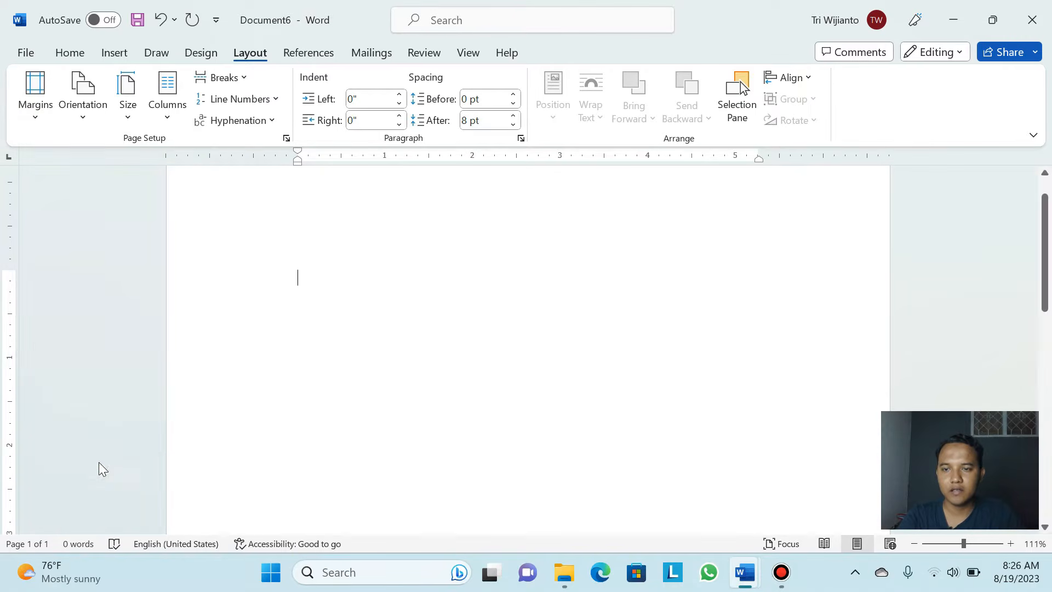
pyautogui.click(443, 110)
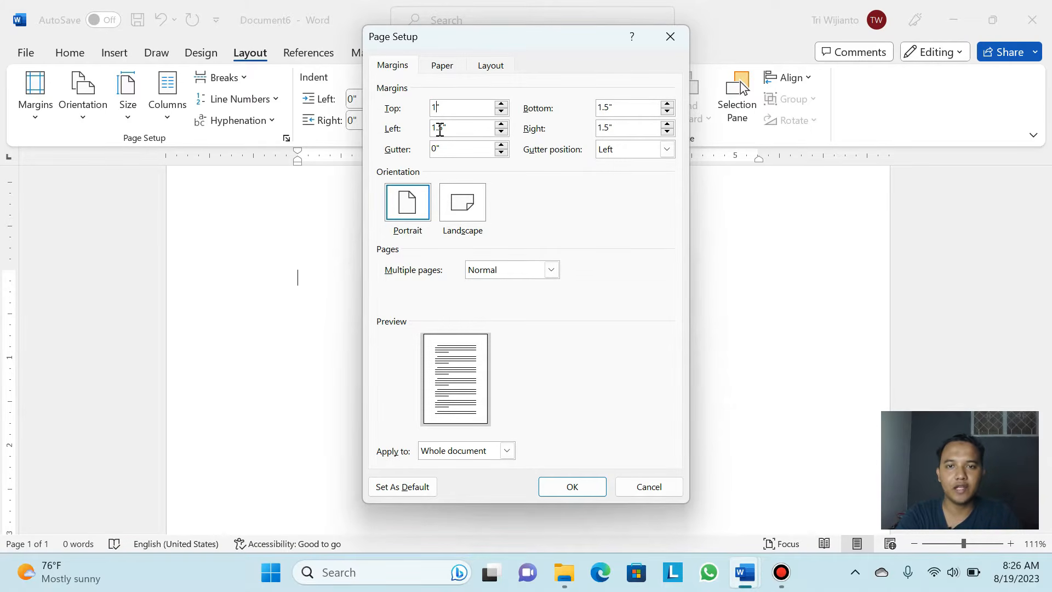
pyautogui.click(442, 129)
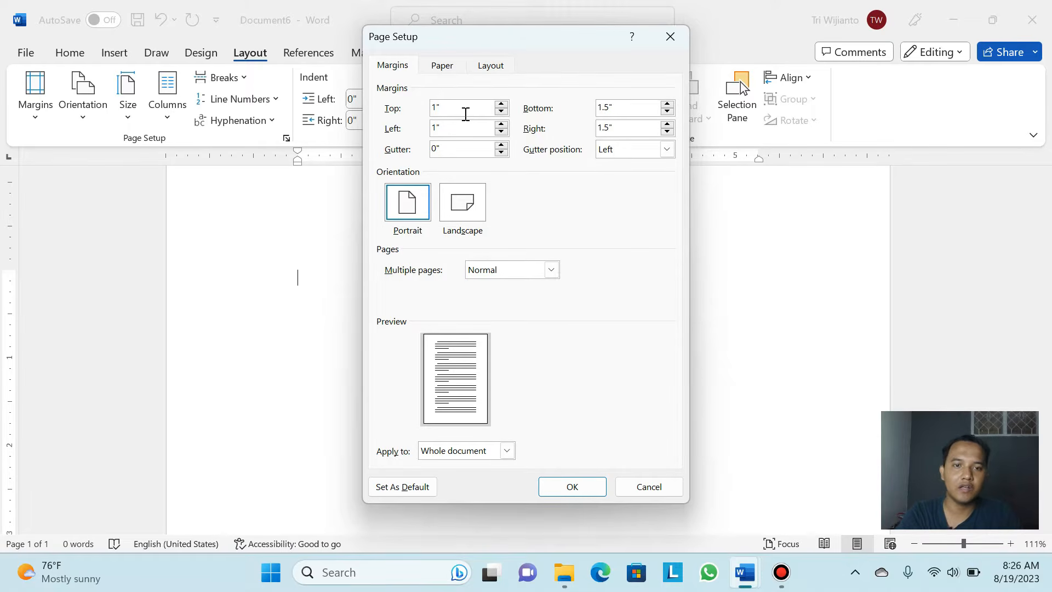
pyautogui.click(610, 112)
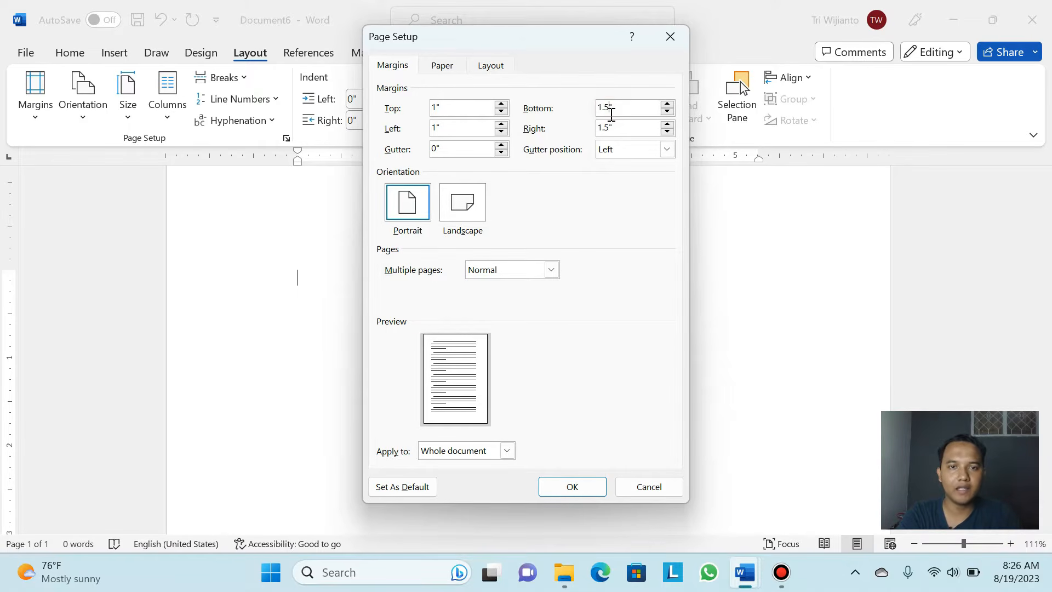
pyautogui.press('BackSpace')
pyautogui.press('BackSpace')
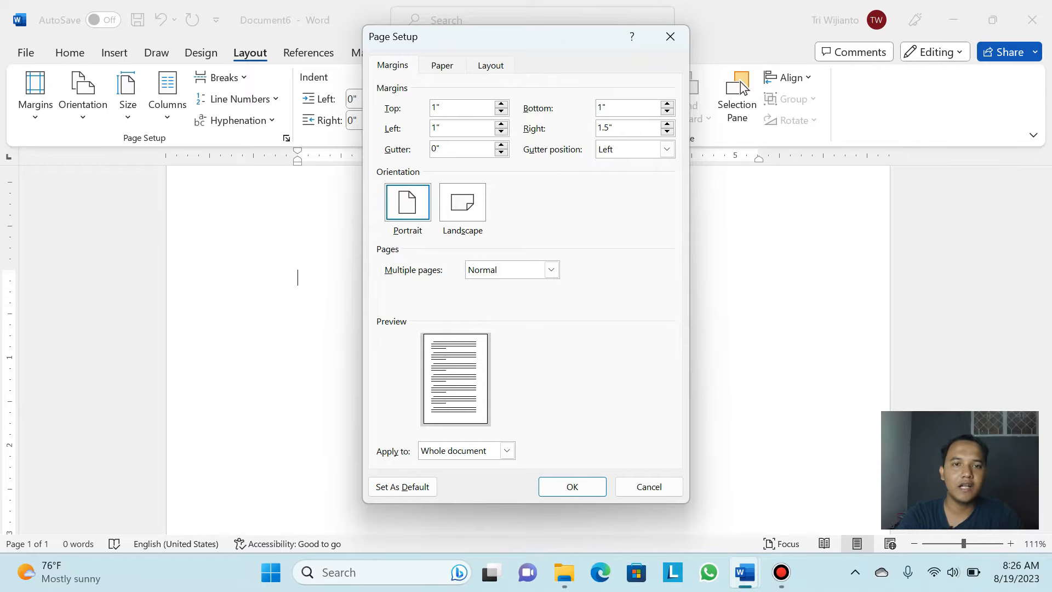
pyautogui.click(610, 131)
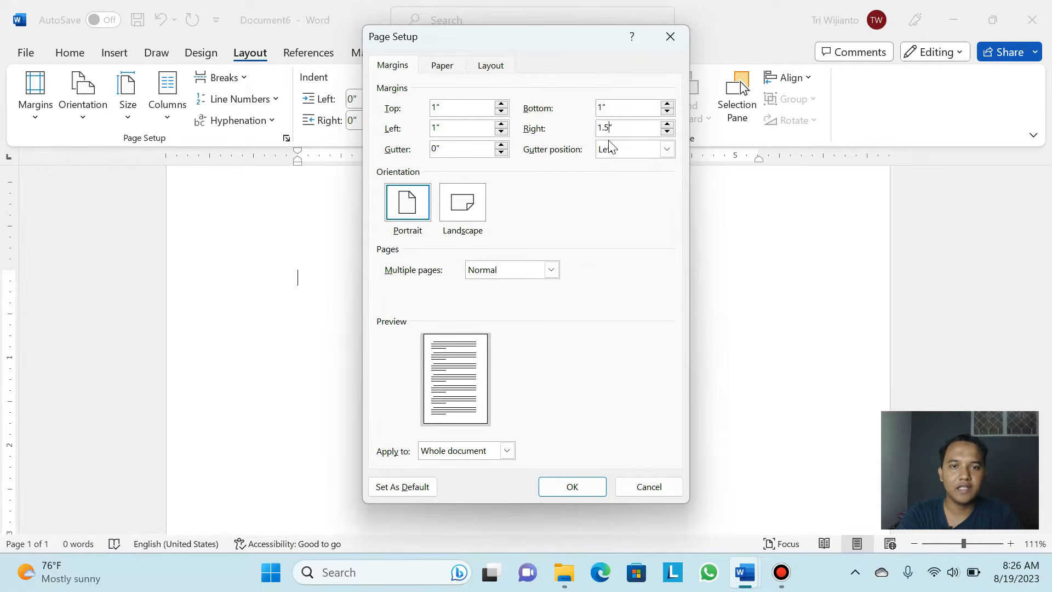
pyautogui.press('BackSpace')
pyautogui.press('BackSpace')
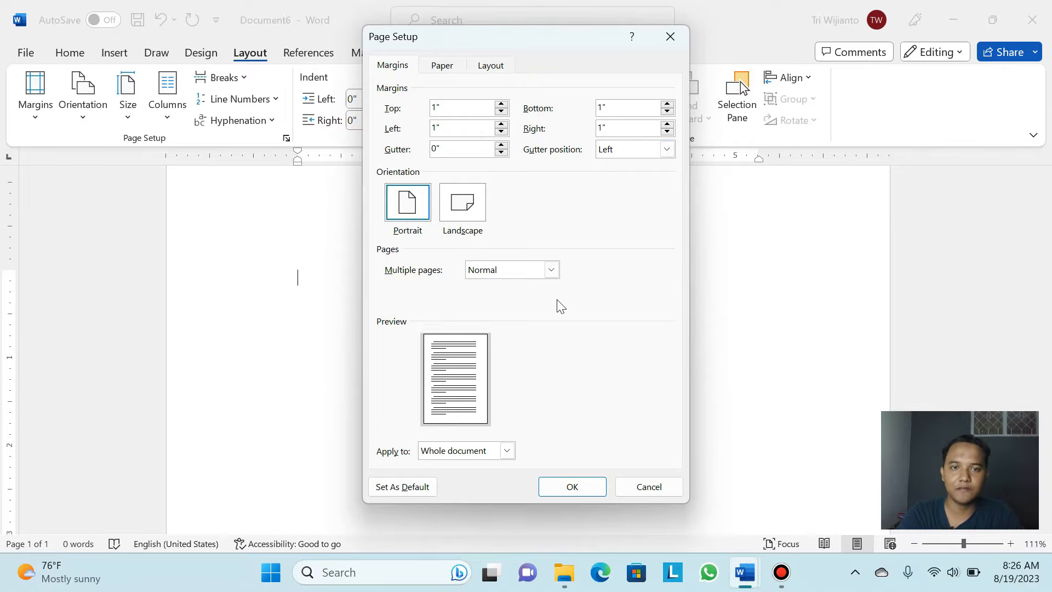
pyautogui.click(573, 487)
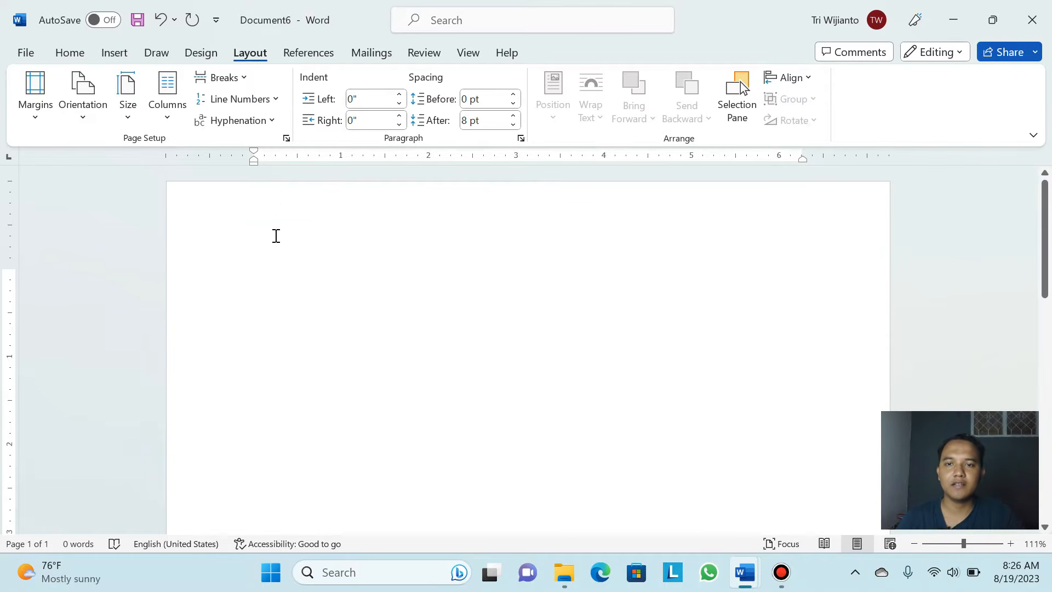
# Check the margin presets without changing them, then return to the Home tab
pyautogui.click(35, 112)
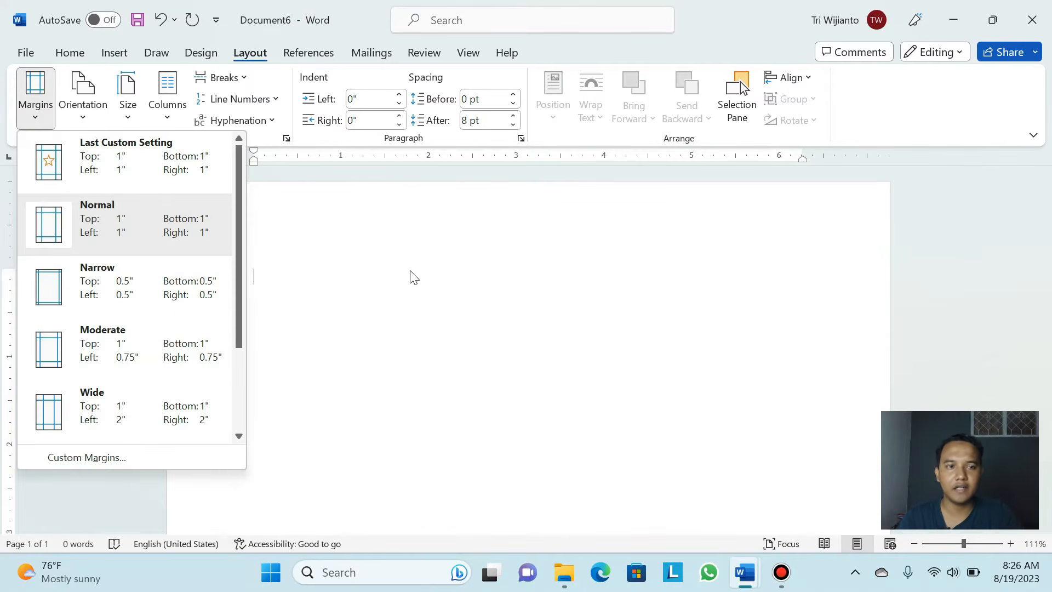
pyautogui.click(283, 246)
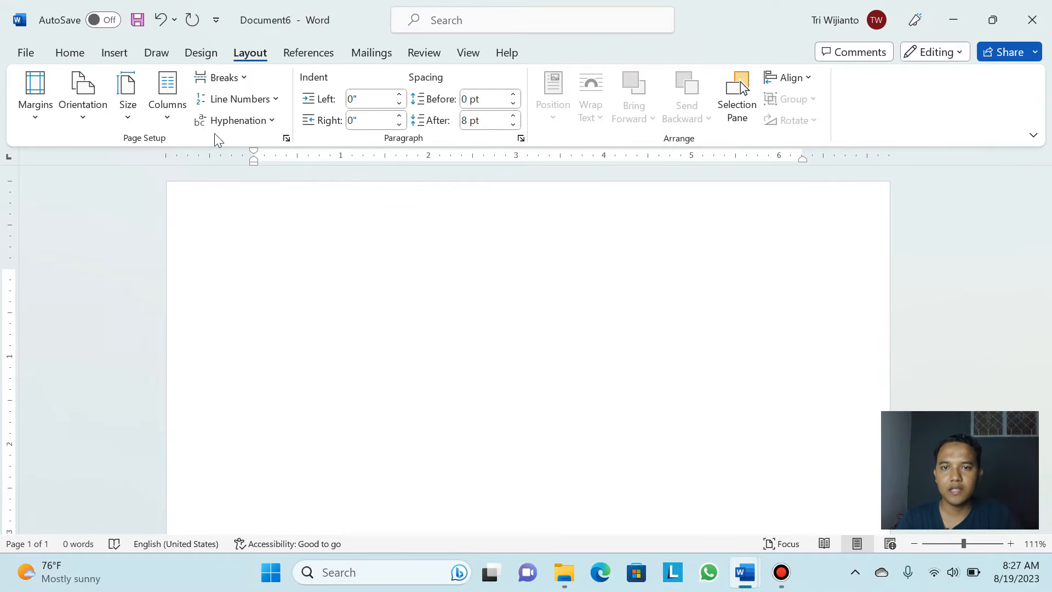
pyautogui.click(77, 53)
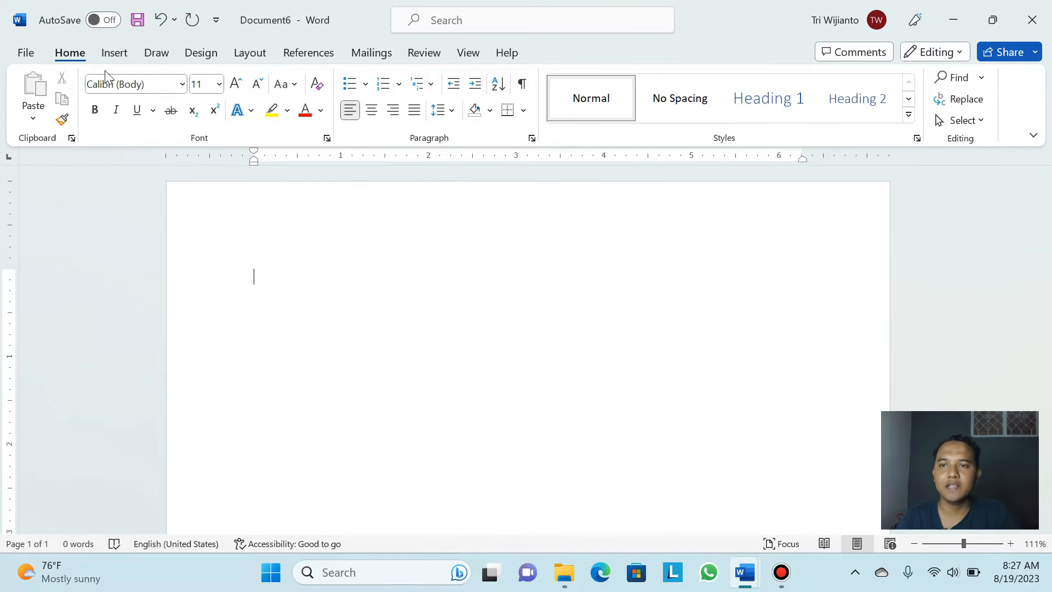
pyautogui.click(114, 55)
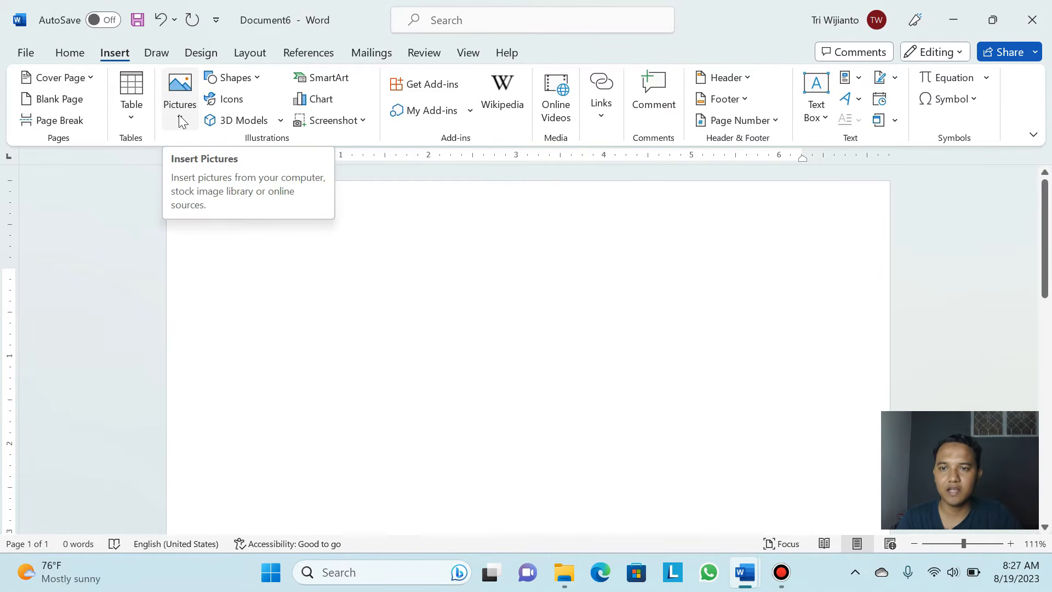
pyautogui.click(181, 95)
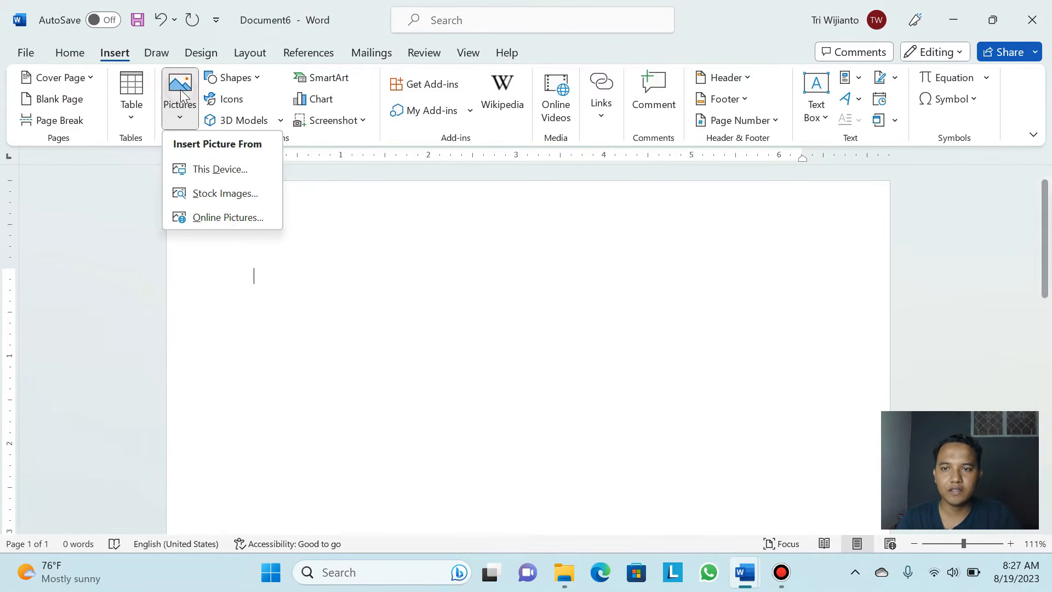
pyautogui.click(219, 169)
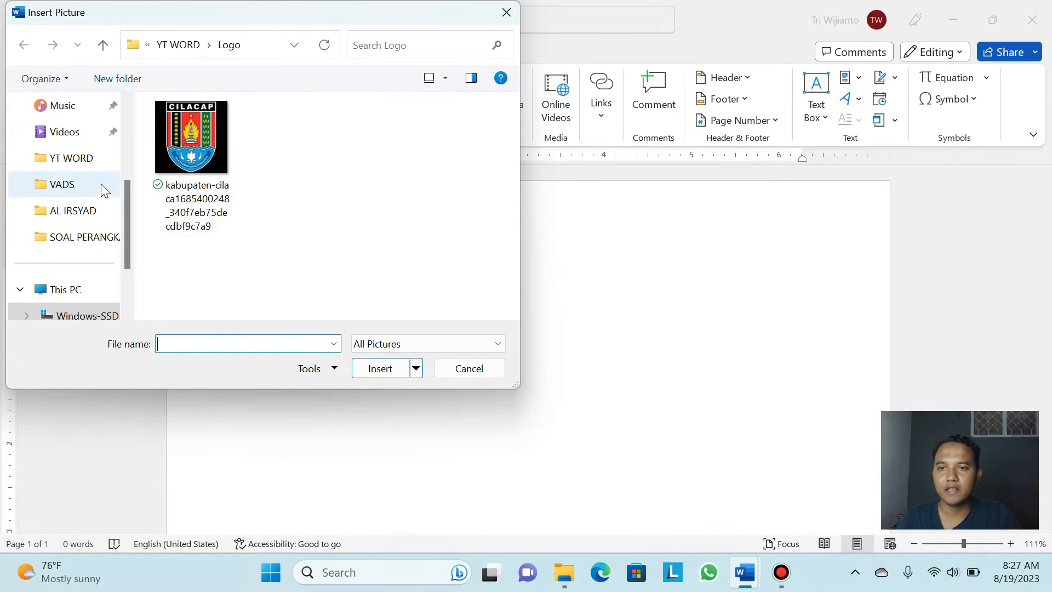
pyautogui.scroll(2, 101, 185)
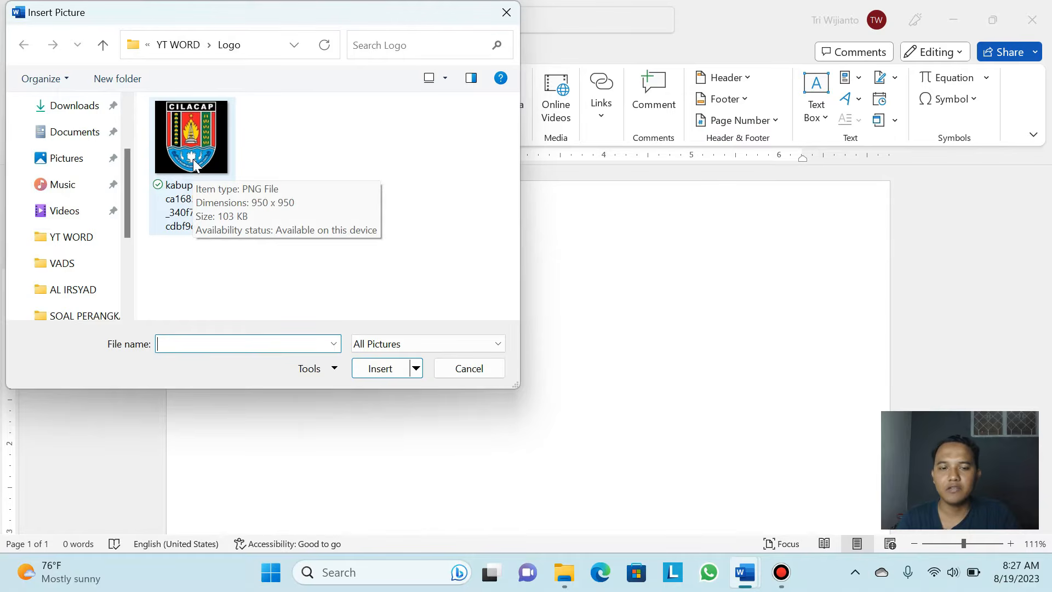
pyautogui.scroll(2, 77, 188)
pyautogui.scroll(-1, 78, 146)
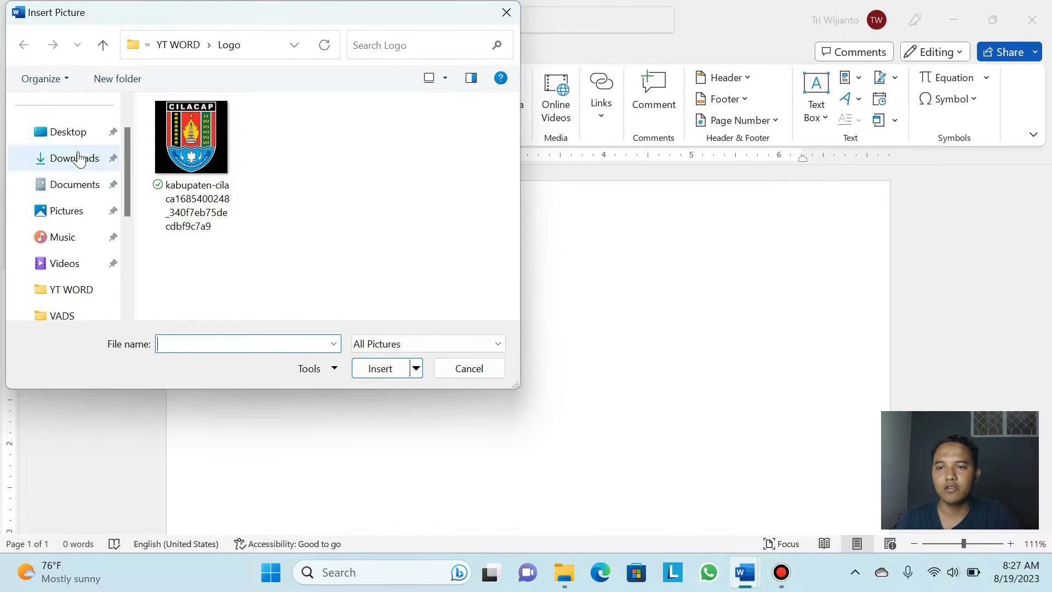
pyautogui.scroll(-3, 77, 158)
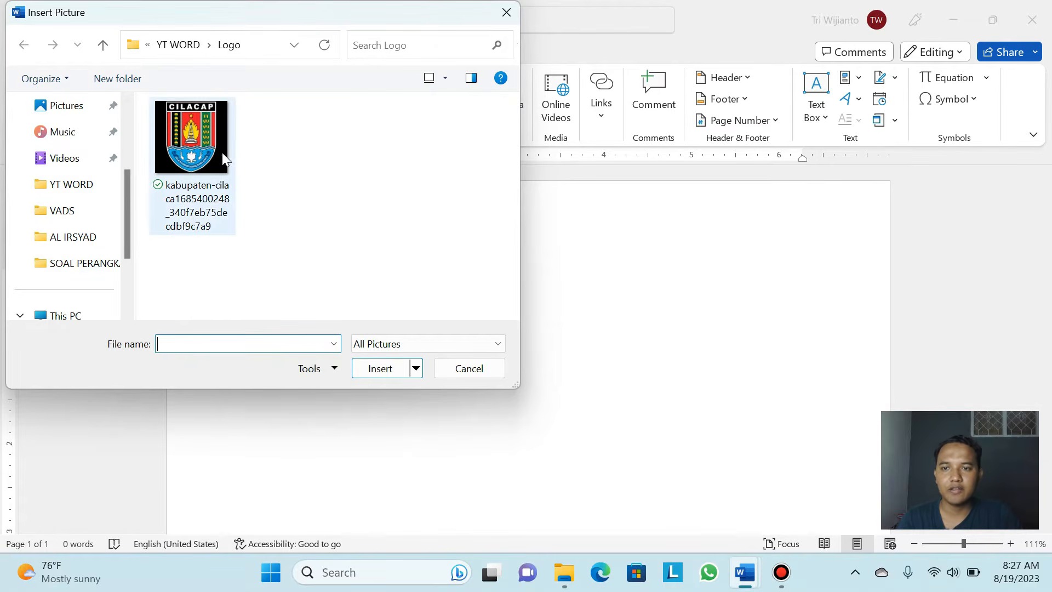
pyautogui.click(198, 155)
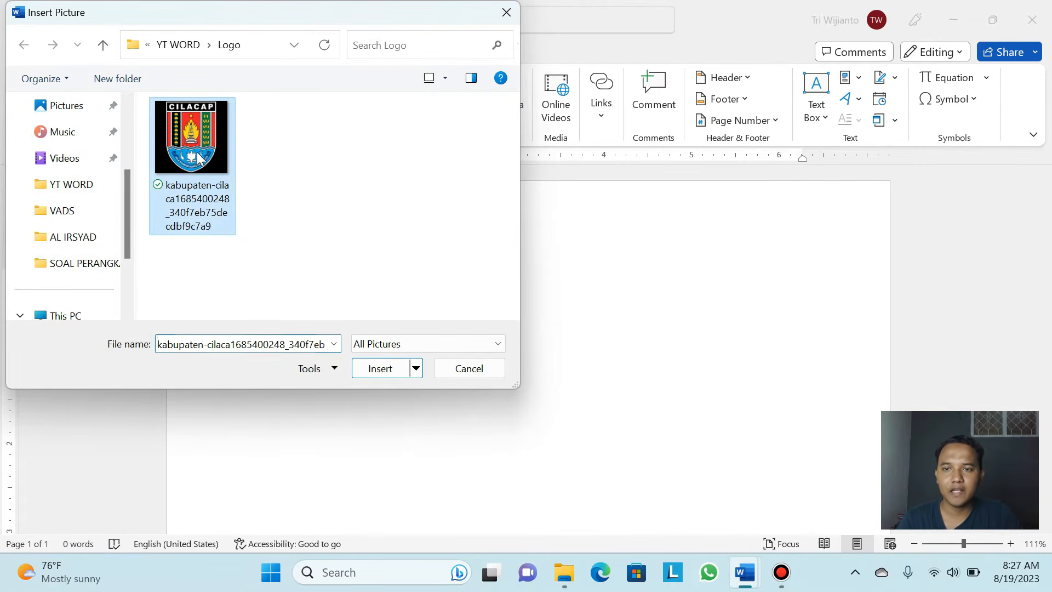
pyautogui.click(382, 366)
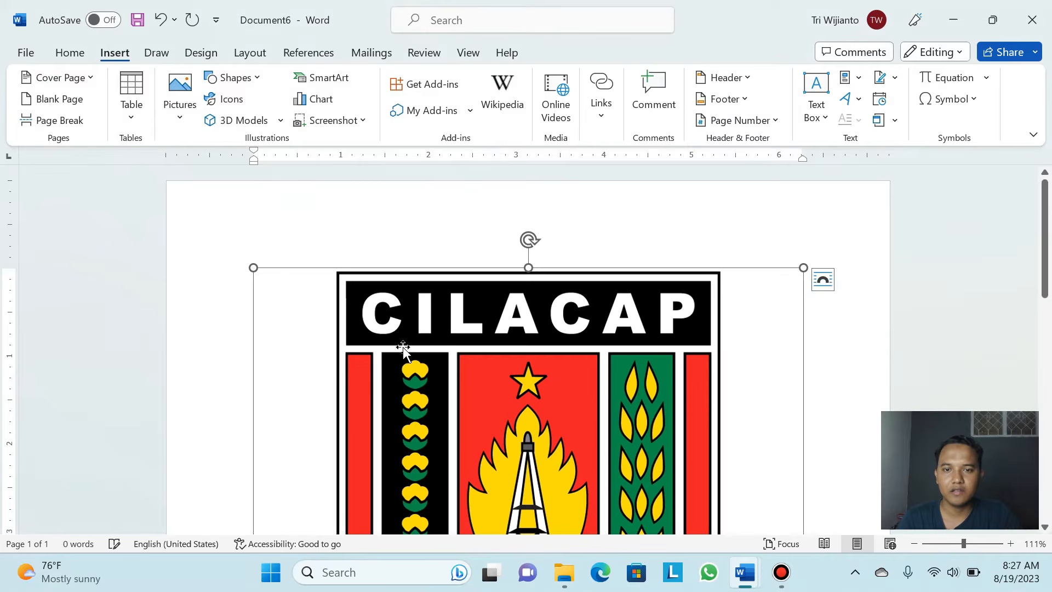
pyautogui.scroll(-5, 474, 345)
pyautogui.scroll(6, 479, 357)
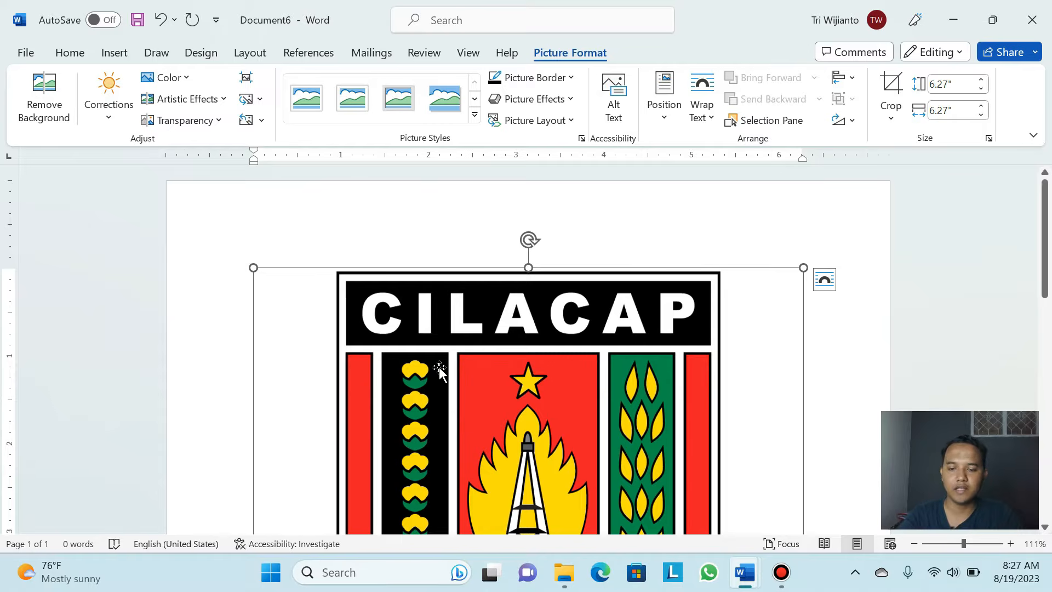
pyautogui.press('Delete')
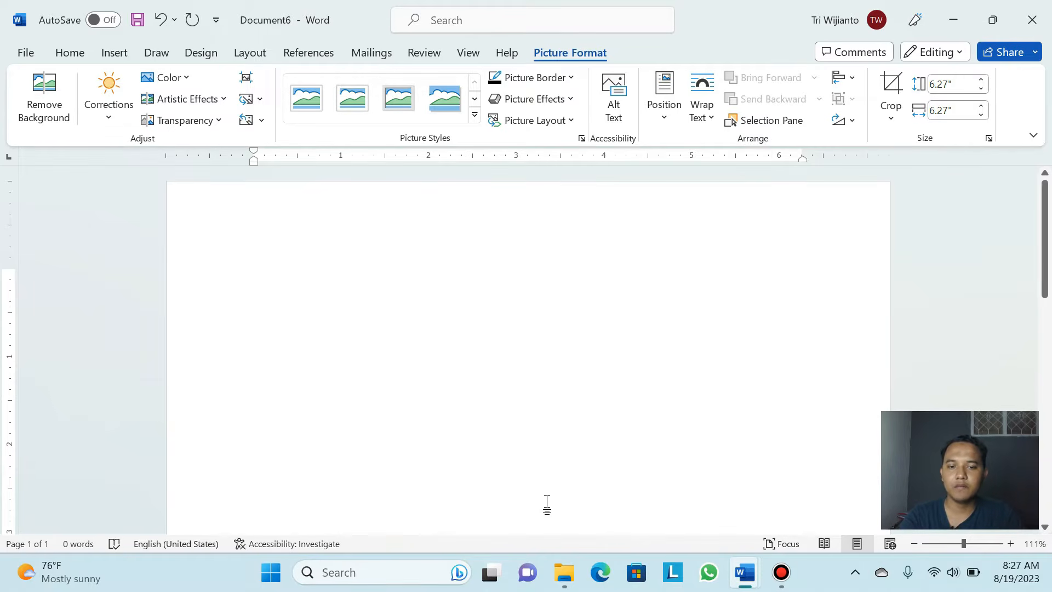
# In File Explorer, browse to Documents > YT WORD > Logo
pyautogui.moveTo(569, 578)
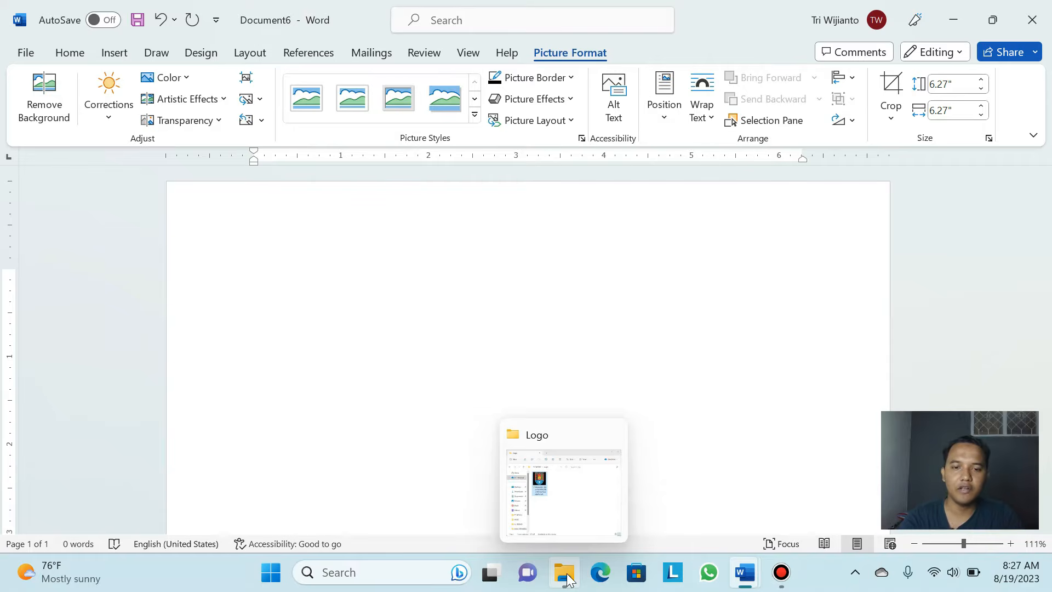
pyautogui.click(569, 579)
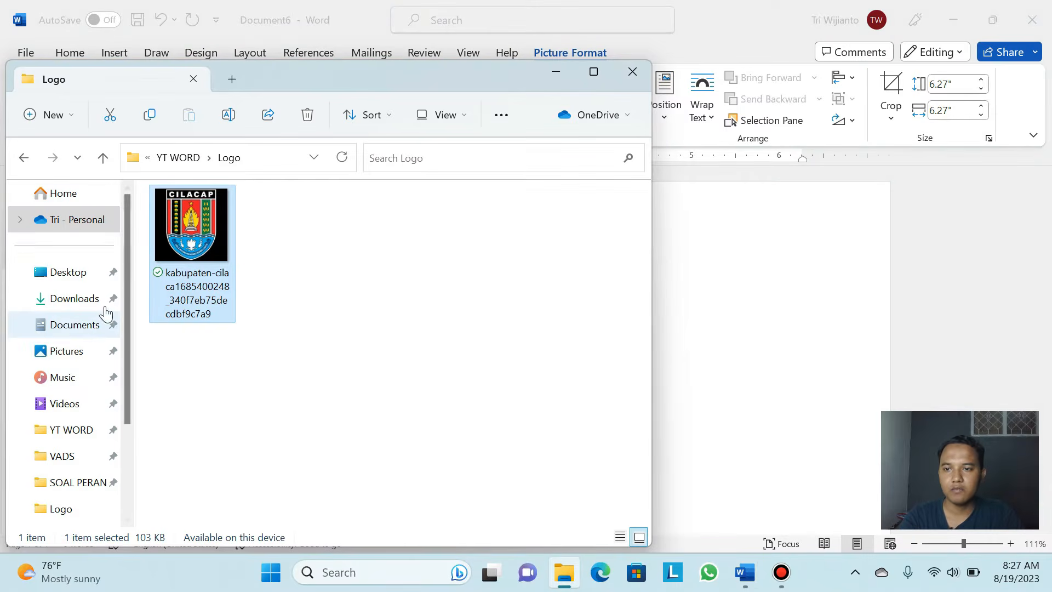
pyautogui.scroll(-2, 85, 369)
pyautogui.scroll(1, 82, 269)
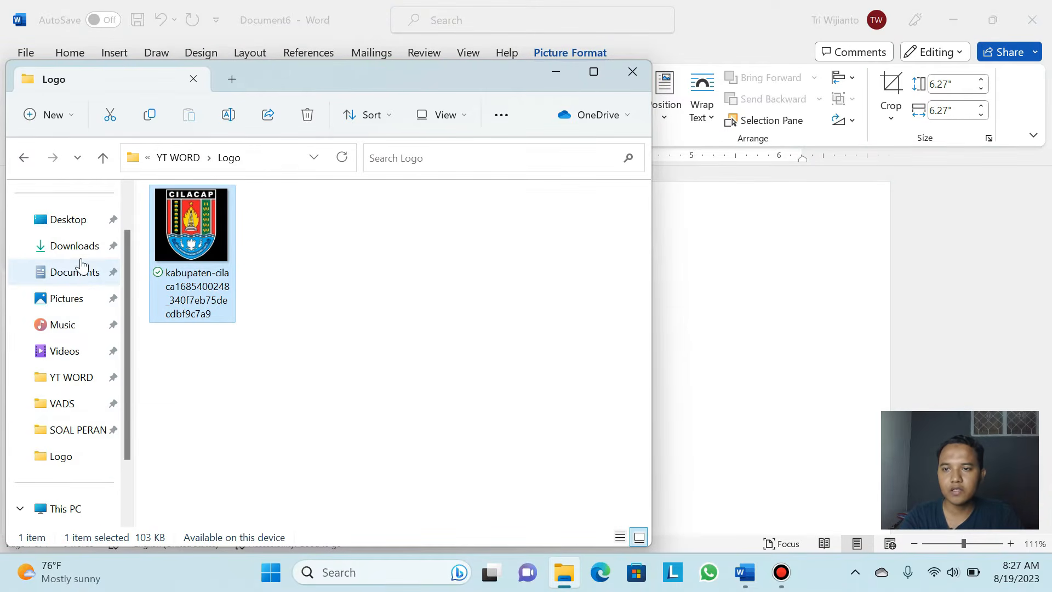
pyautogui.click(82, 271)
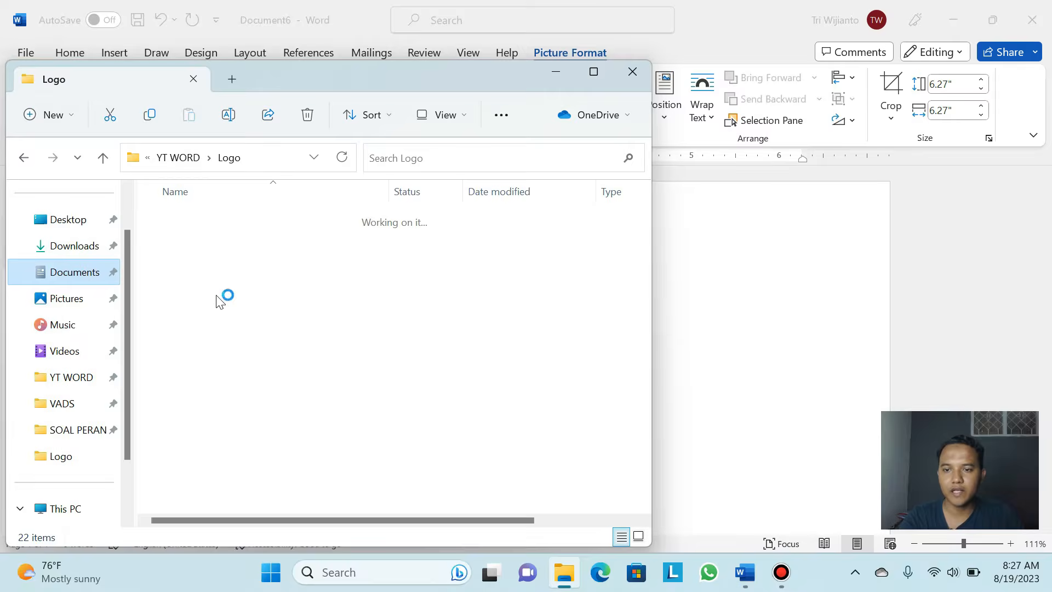
pyautogui.scroll(-2, 239, 324)
pyautogui.doubleClick(207, 399)
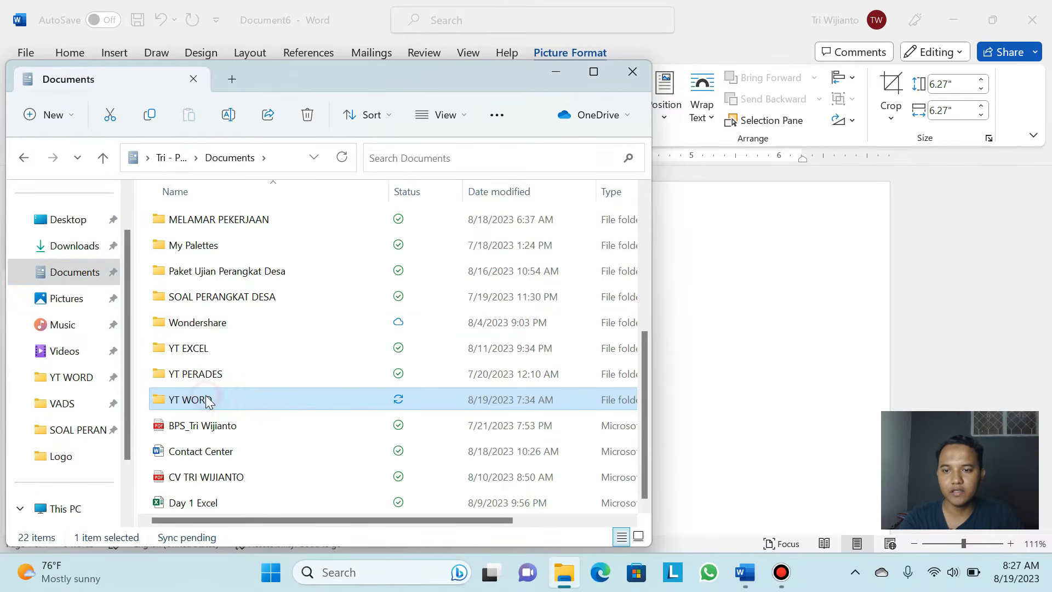
pyautogui.click(208, 228)
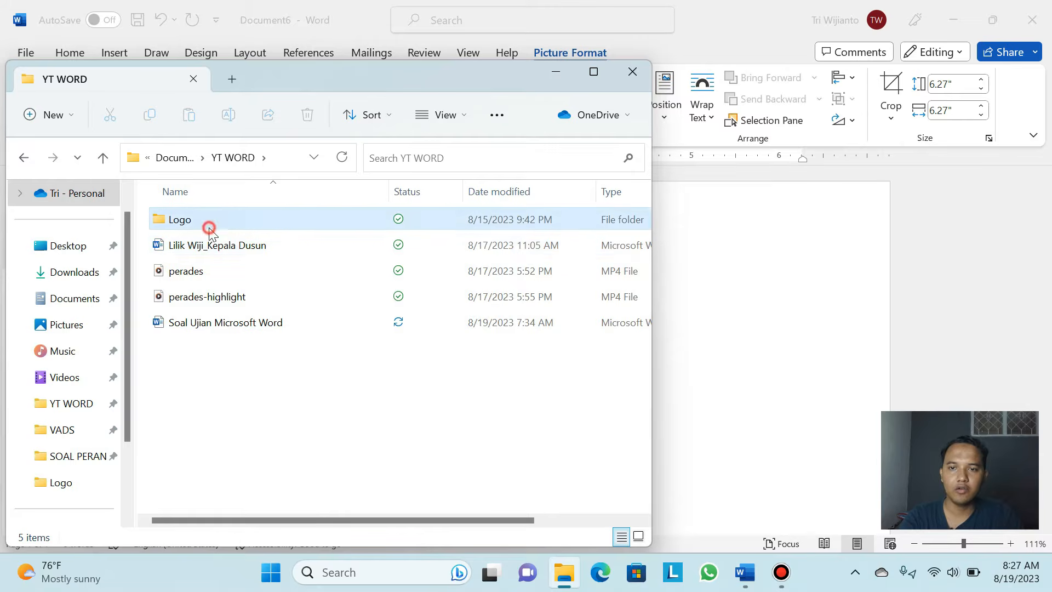
pyautogui.doubleClick(209, 228)
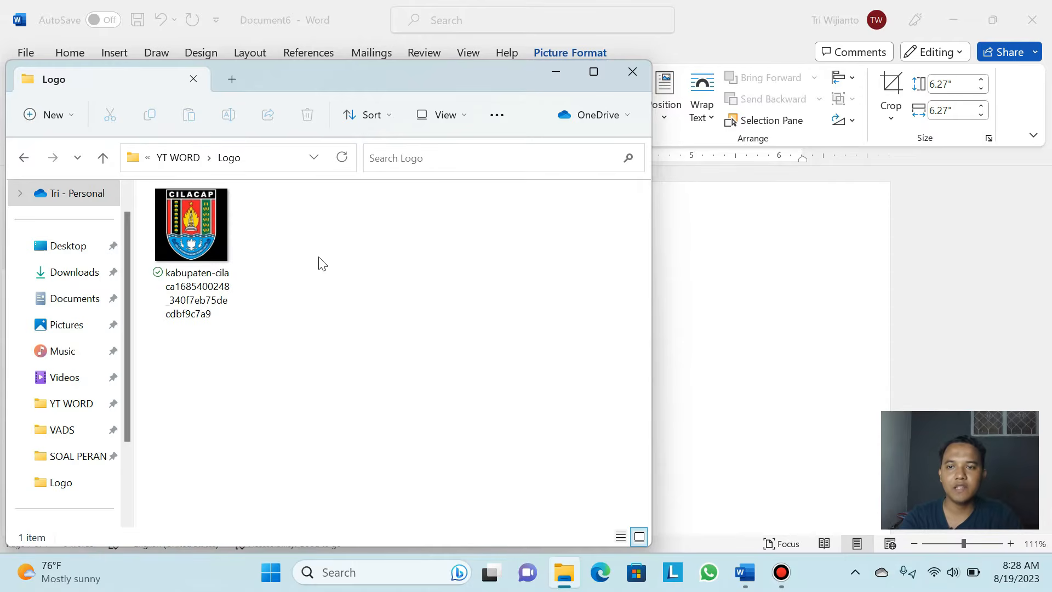
# Copy the Cilacap logo image file and close the Logo folder window
pyautogui.click(200, 223)
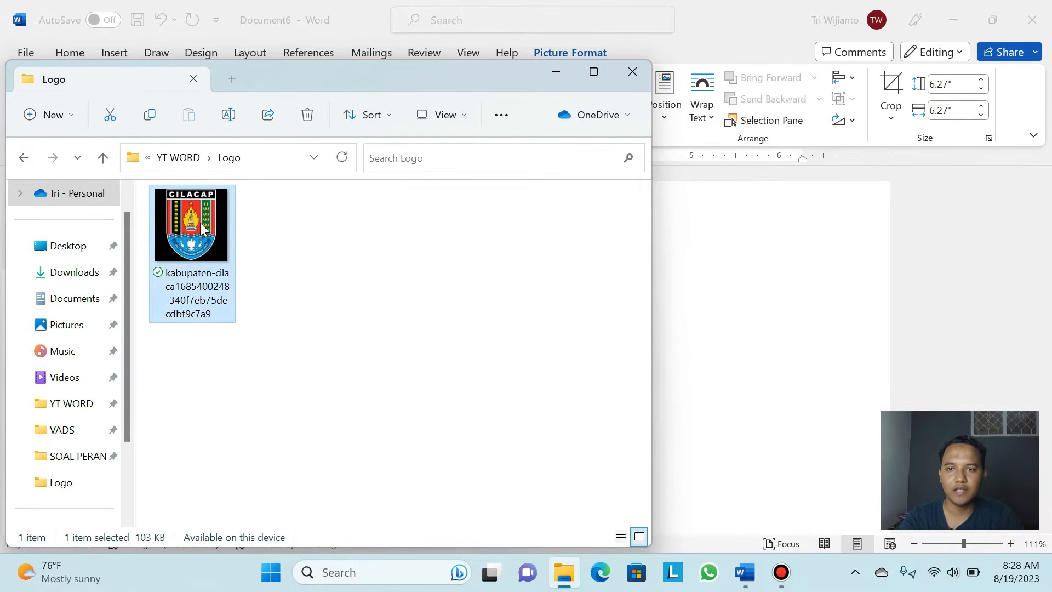
pyautogui.rightClick(199, 222)
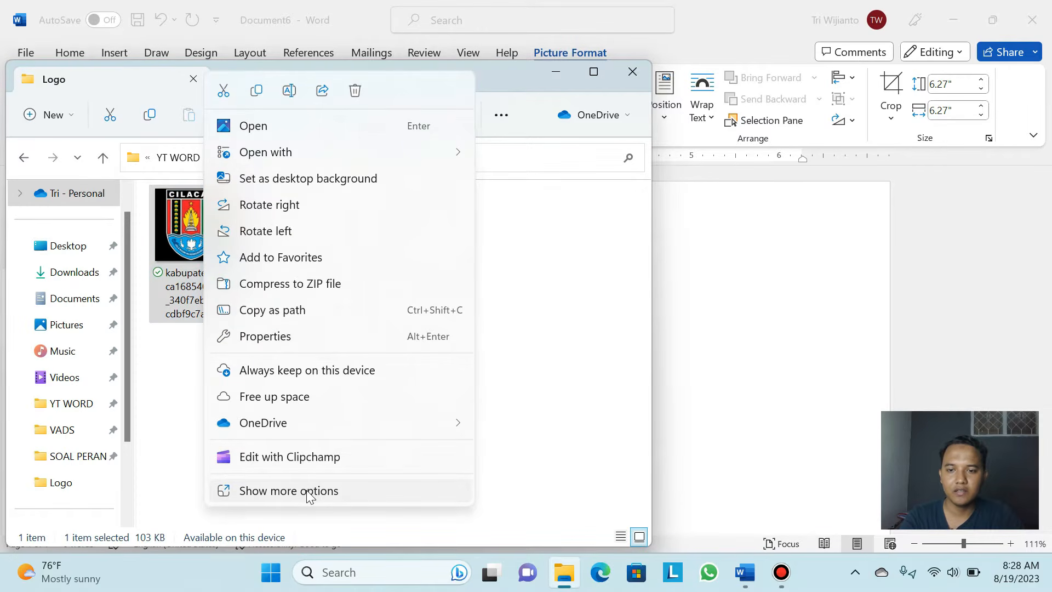
pyautogui.click(310, 492)
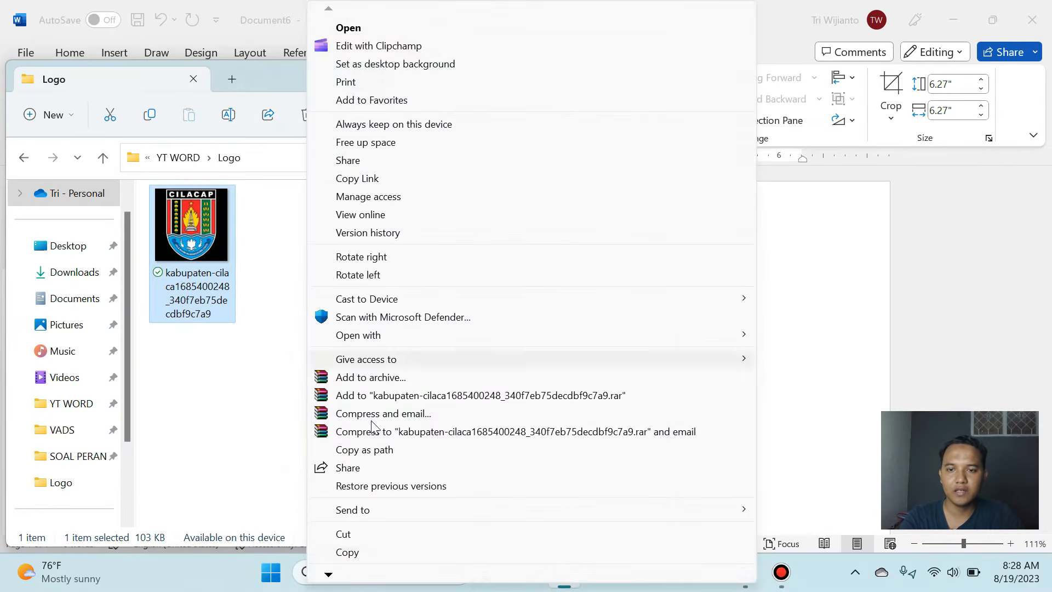
pyautogui.click(354, 549)
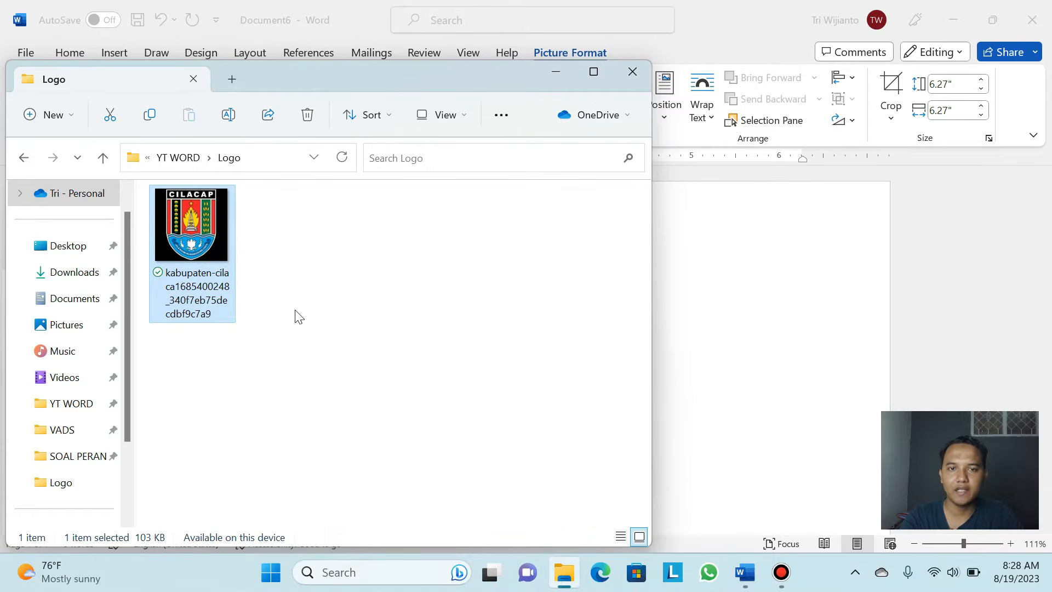
pyautogui.click(632, 73)
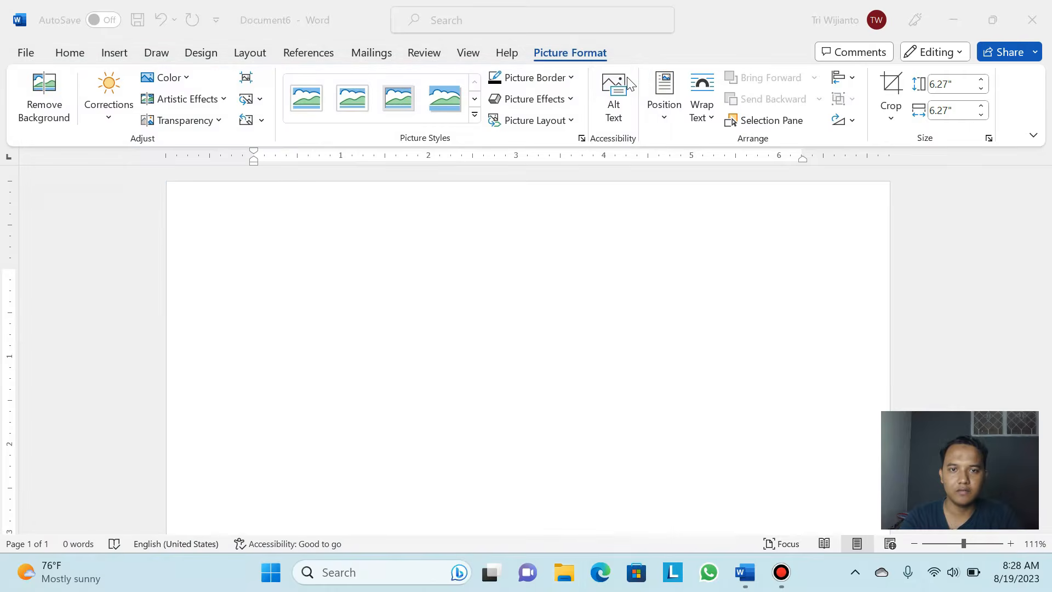
# Paste the copied Cilacap logo onto the blank page, select it, and minimize Word
pyautogui.click(261, 248)
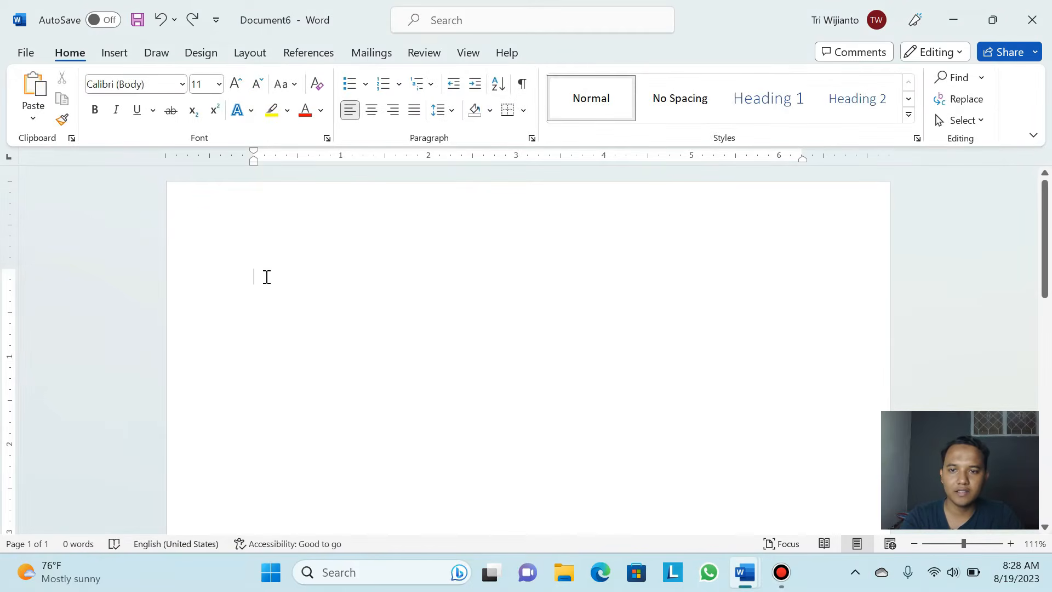
pyautogui.rightClick(262, 276)
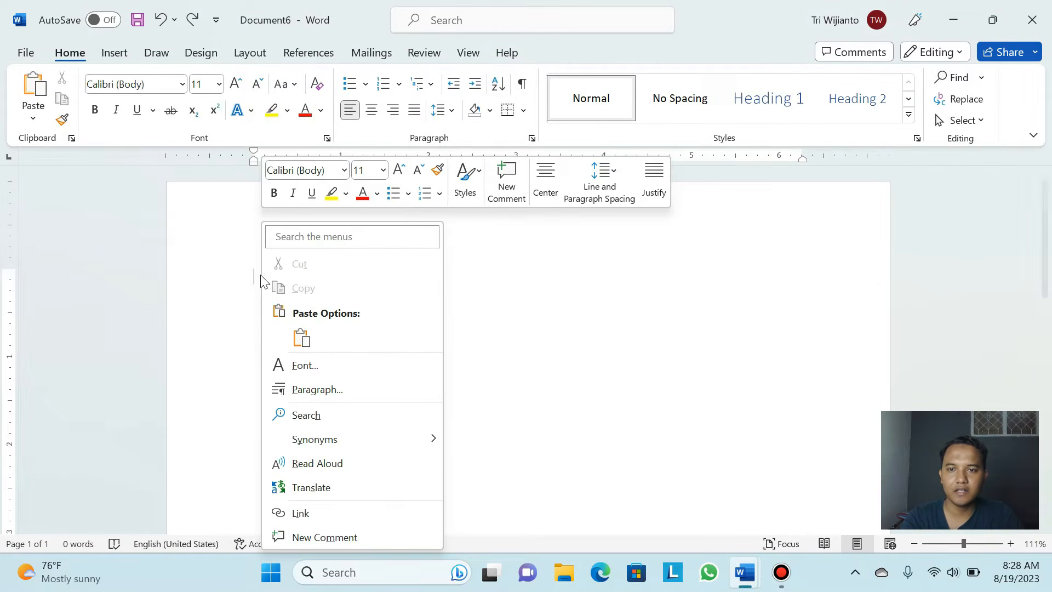
pyautogui.click(302, 339)
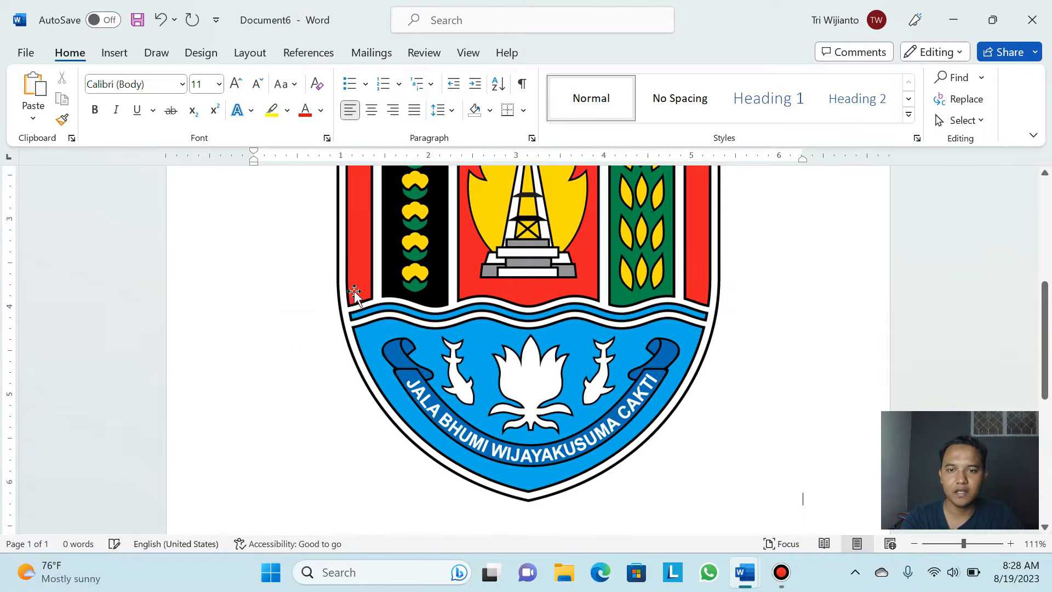
pyautogui.scroll(5, 375, 309)
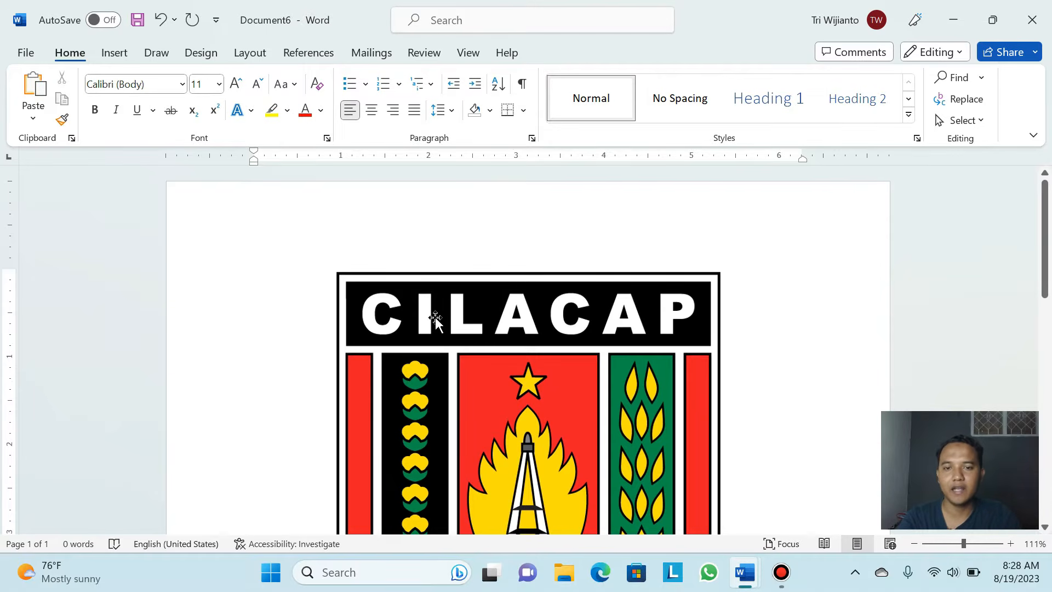
pyautogui.click(444, 334)
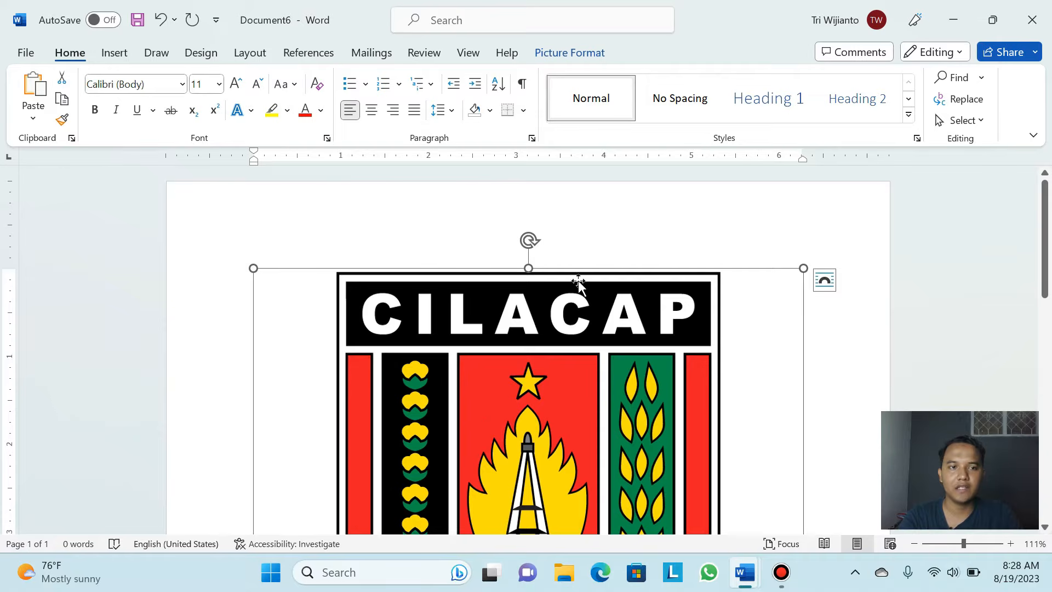
pyautogui.click(945, 22)
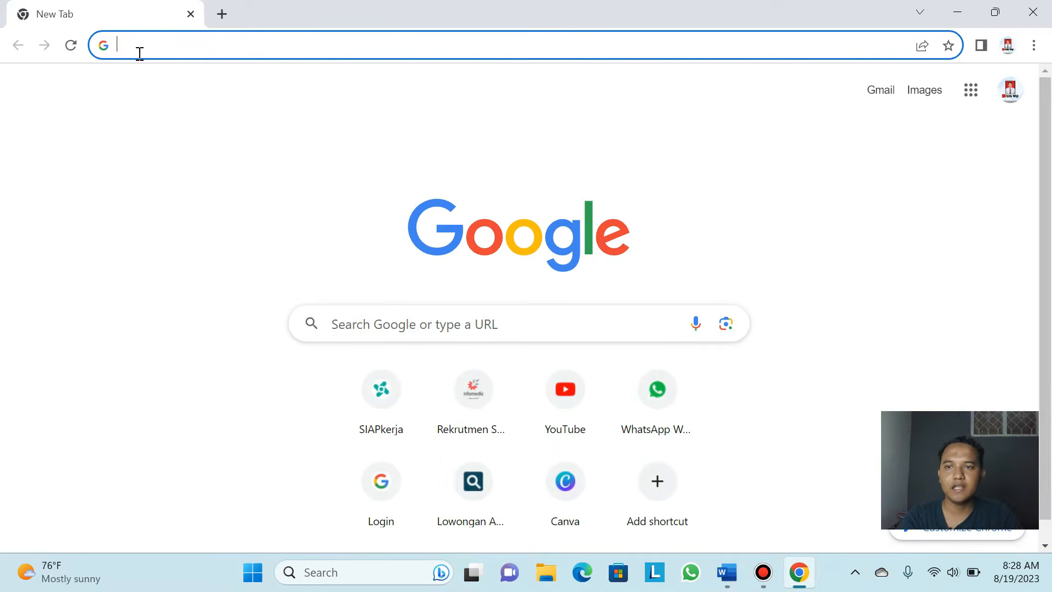
# Search Google for 'logo kabupaten tuban png'
pyautogui.write('logo')
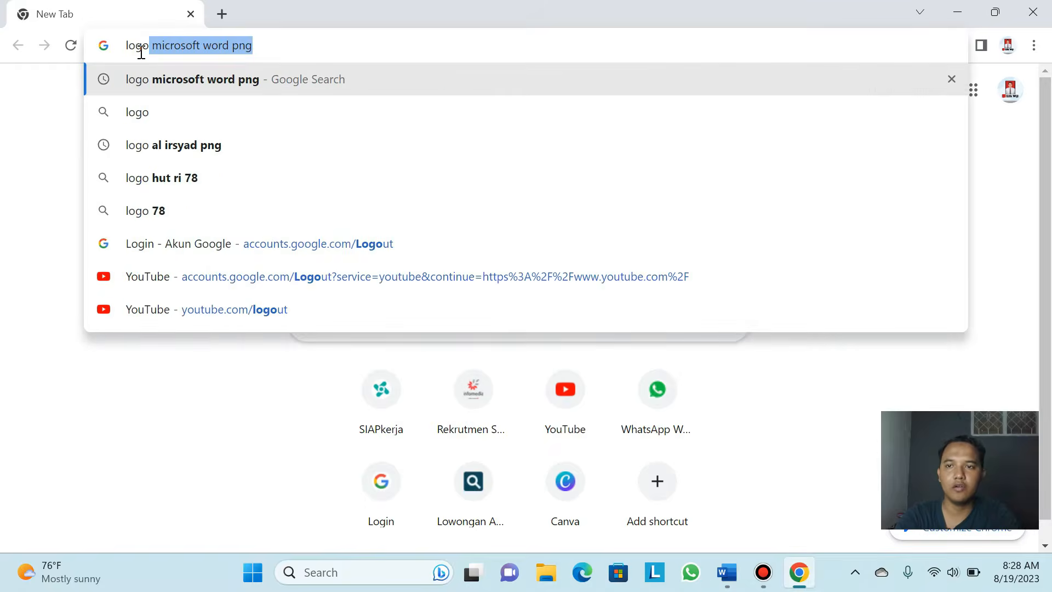
pyautogui.write(' kabupate')
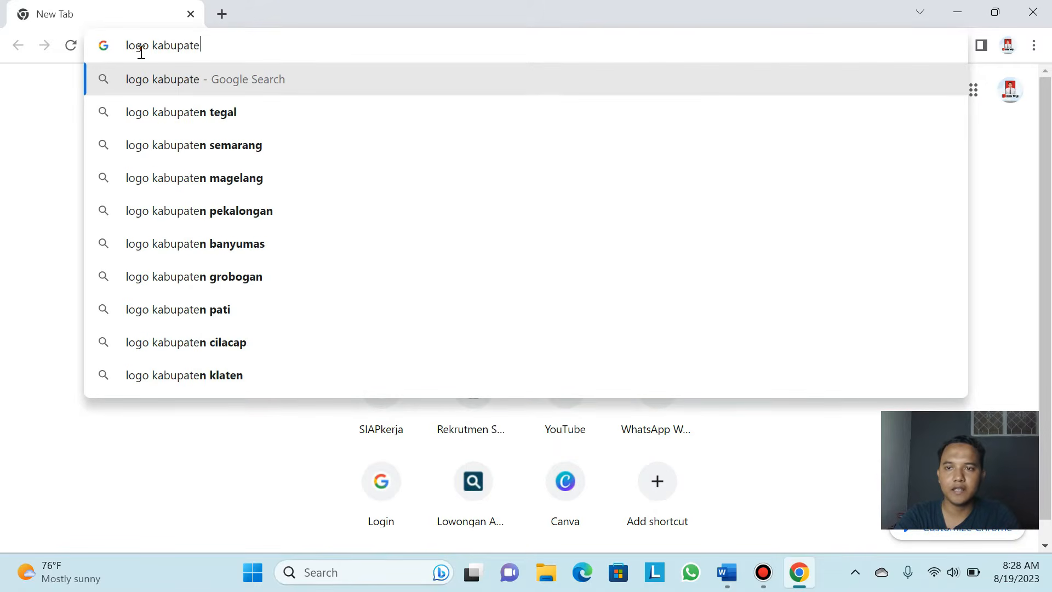
pyautogui.write('n cilaca')
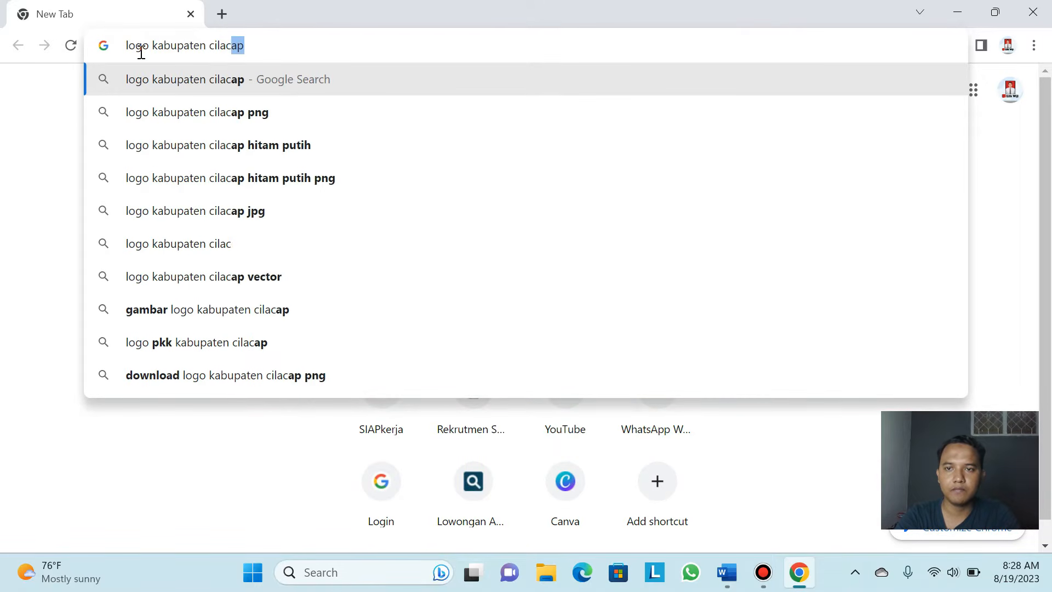
pyautogui.press('BackSpace')
pyautogui.press('BackSpace')
pyautogui.press('BackSpace')
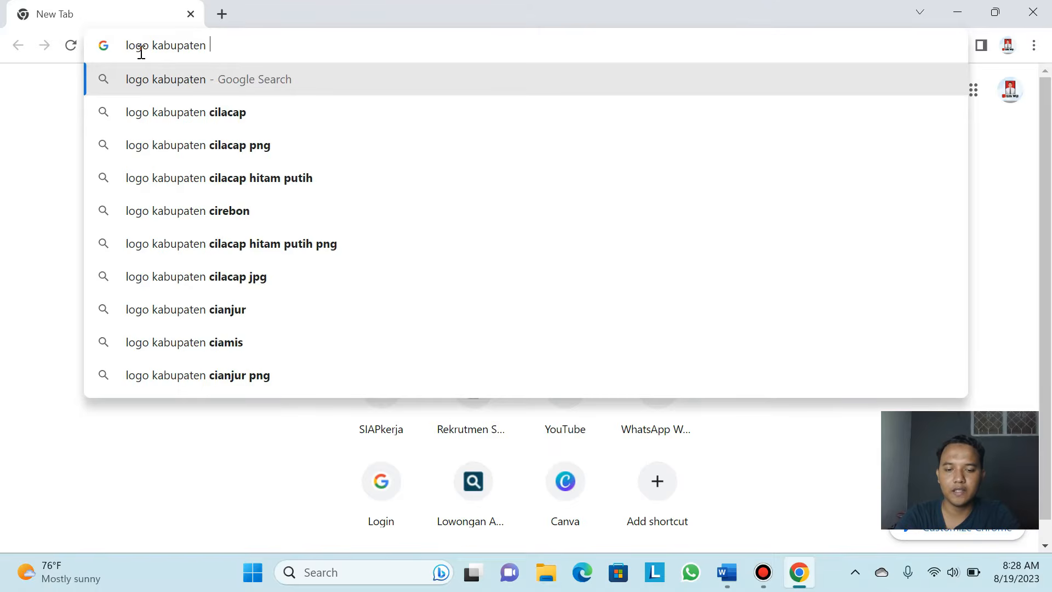
pyautogui.write('tuban')
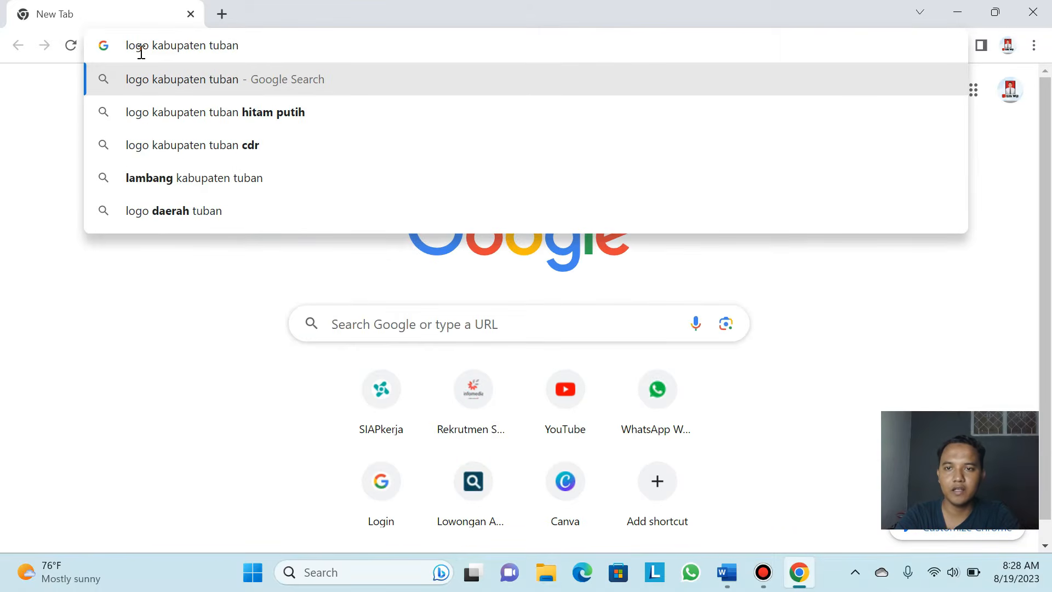
pyautogui.write(' png')
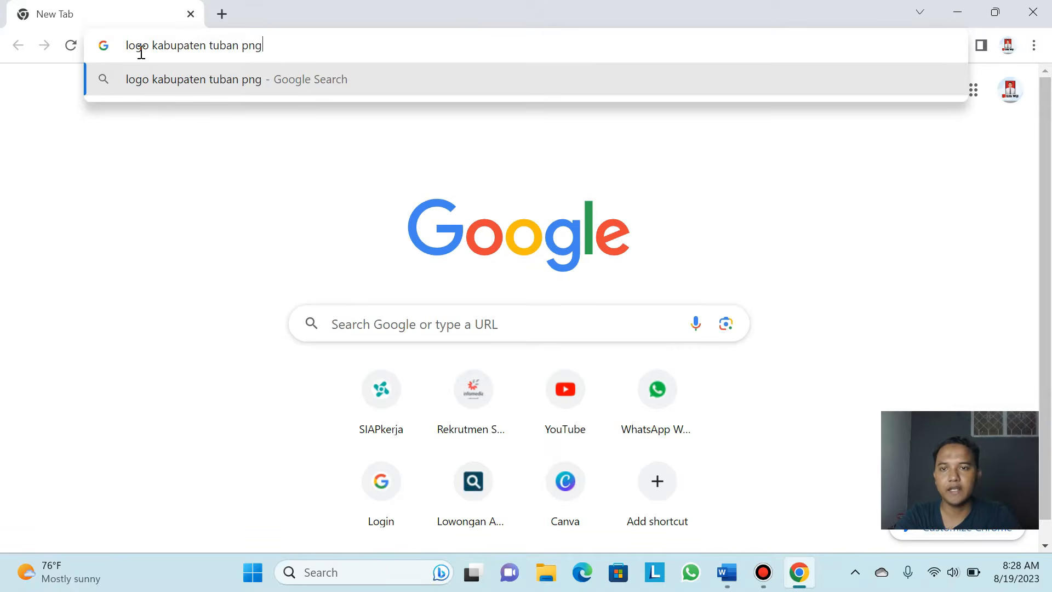
pyautogui.press('Return')
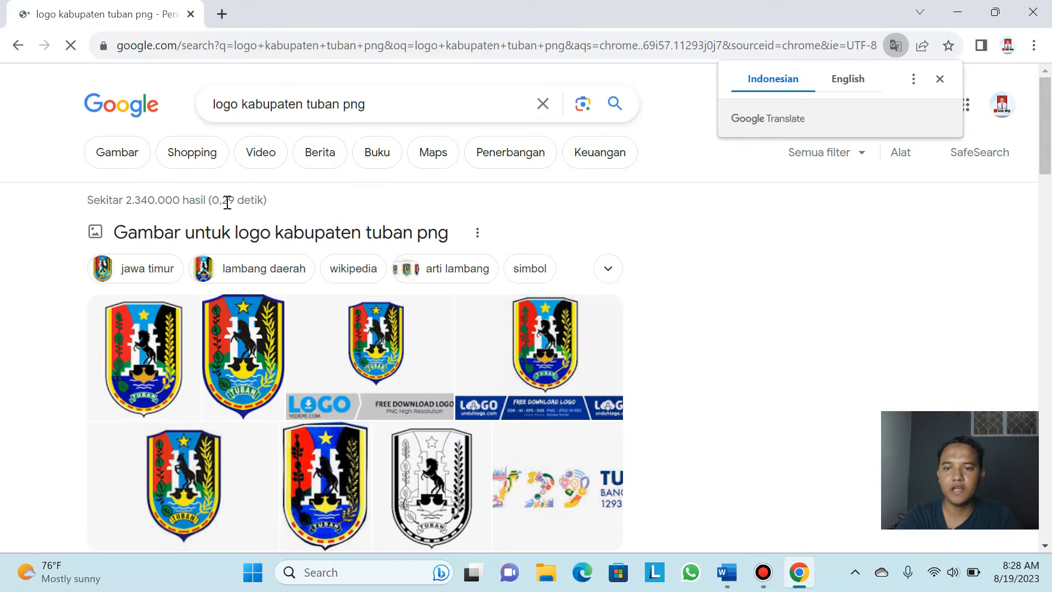
# Scroll the results and open the unduhlogo.com Tuban logo page
pyautogui.scroll(-6, 219, 310)
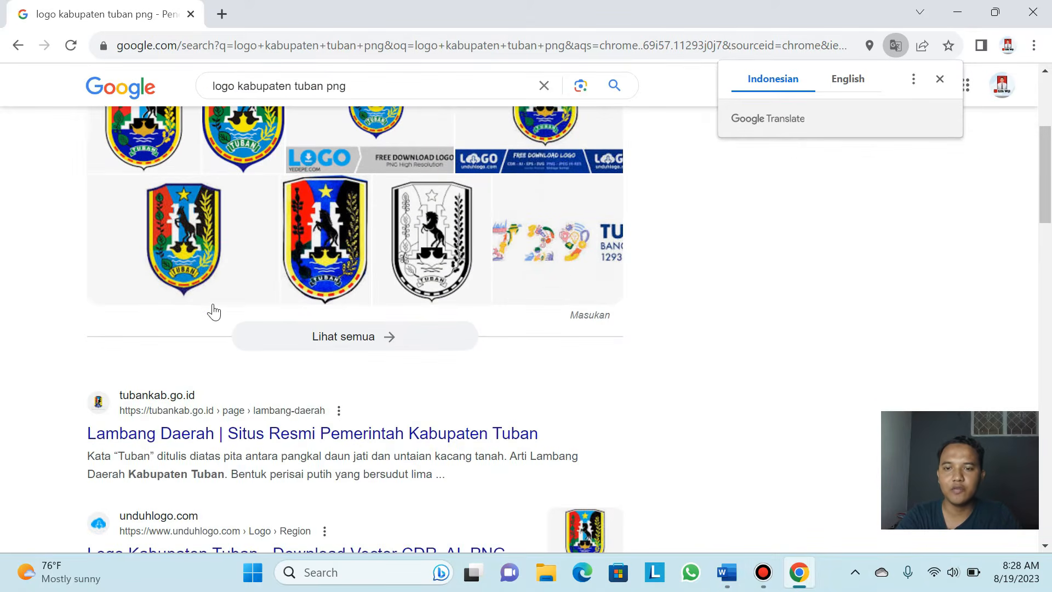
pyautogui.scroll(-2, 215, 310)
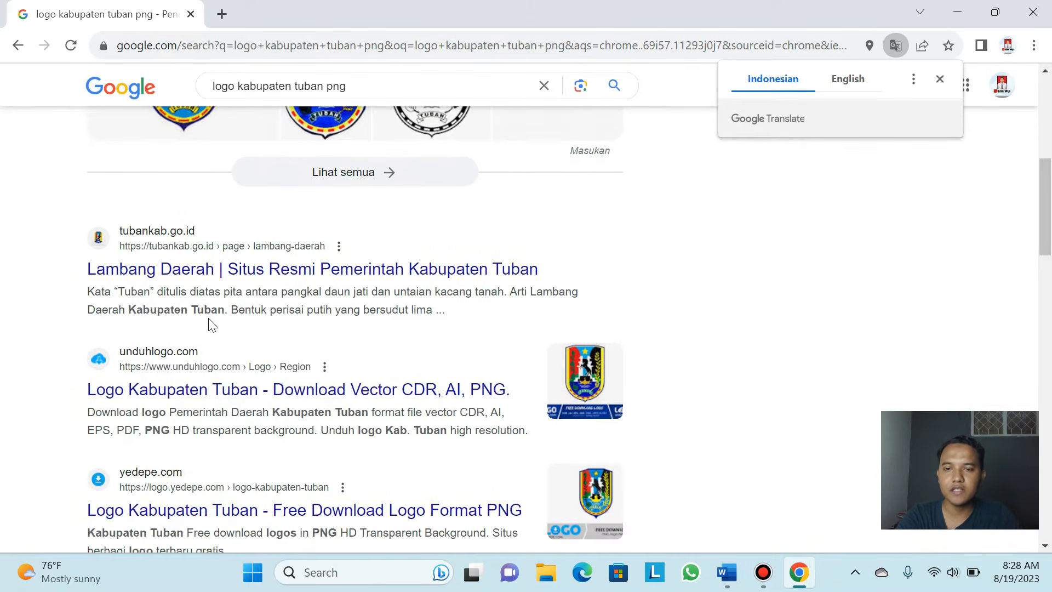
pyautogui.scroll(-2, 212, 325)
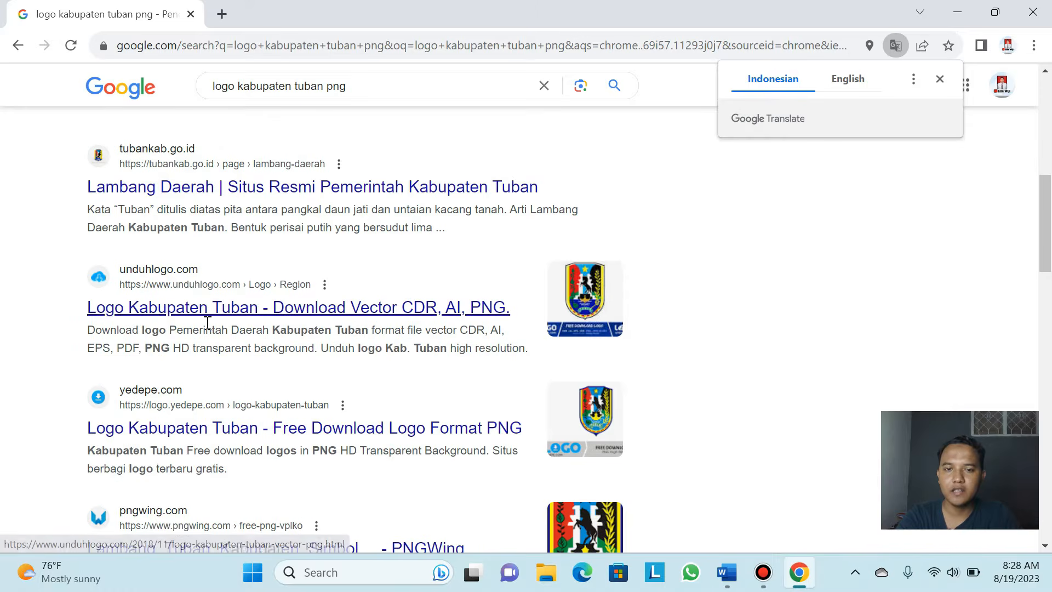
pyautogui.click(256, 310)
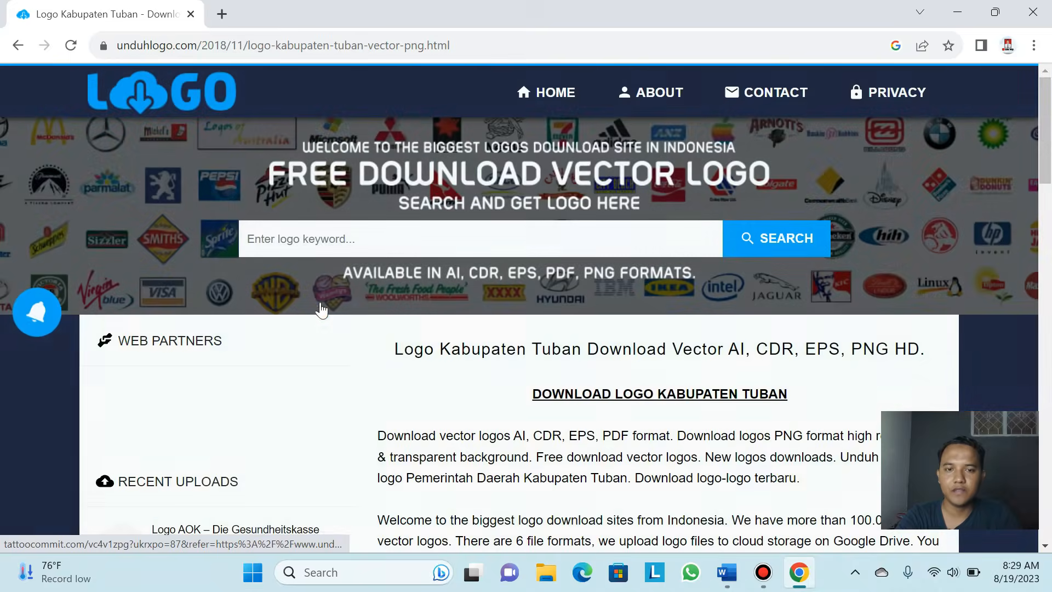
# Dismiss the fake Flash update popup and close the spam notification tab
pyautogui.scroll(-4, 408, 301)
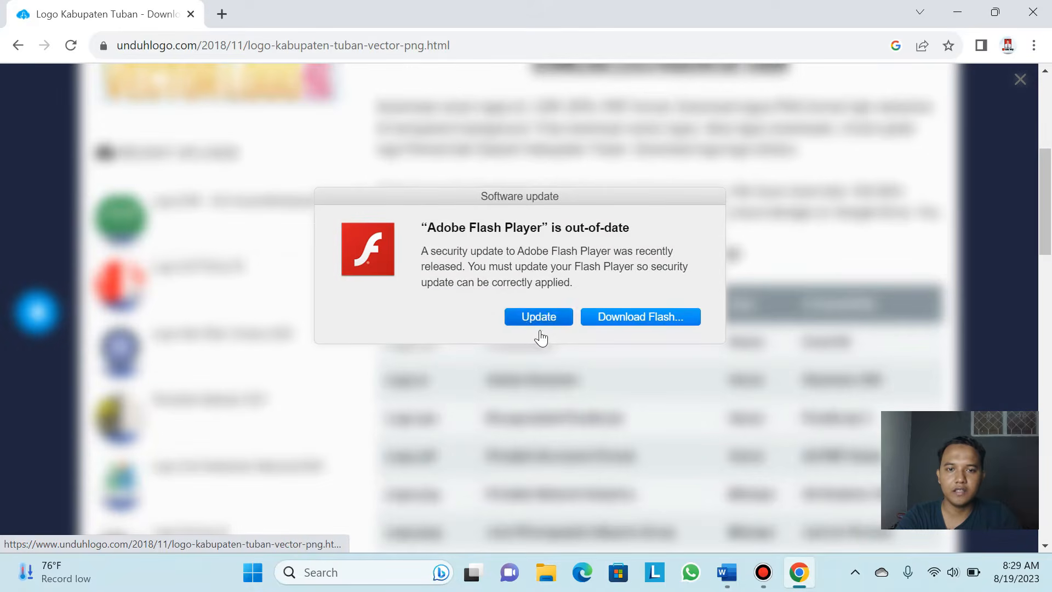
pyautogui.click(721, 186)
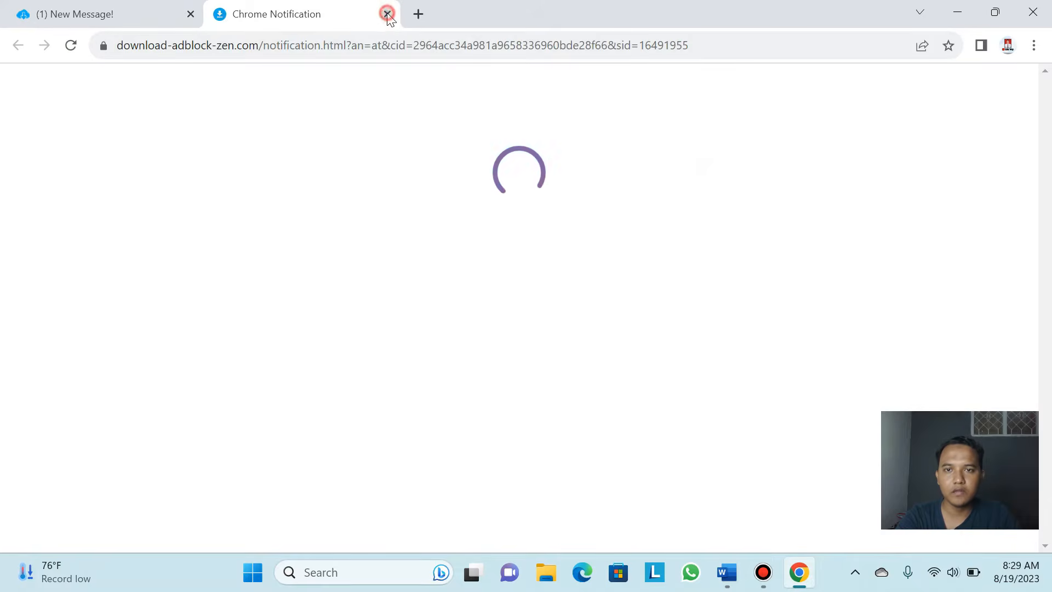
pyautogui.click(387, 14)
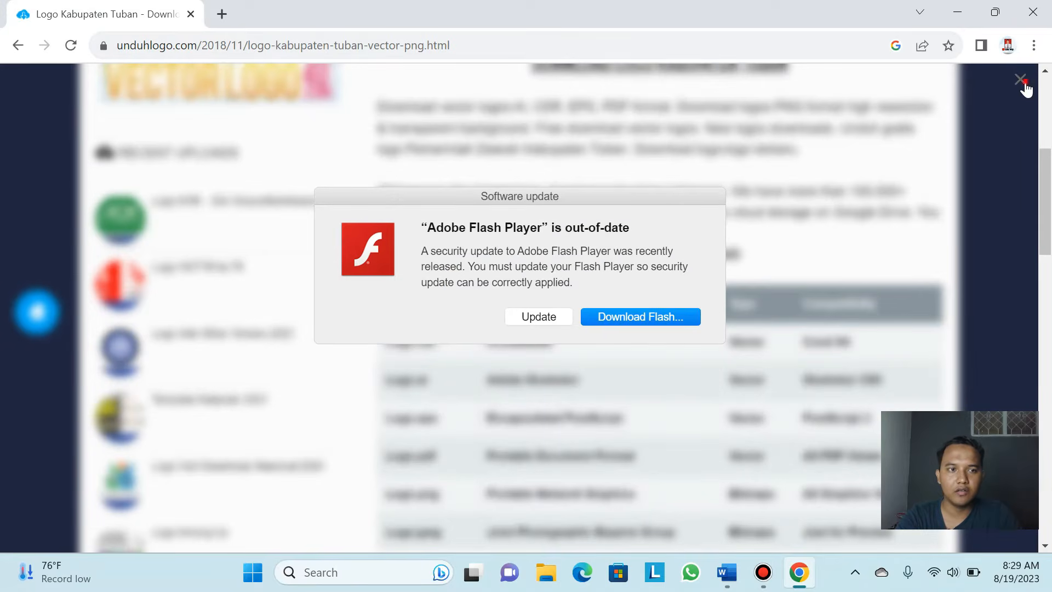
pyautogui.click(1022, 82)
# Scroll through the unduhlogo download page, then go back to the Google results
pyautogui.scroll(-8, 317, 266)
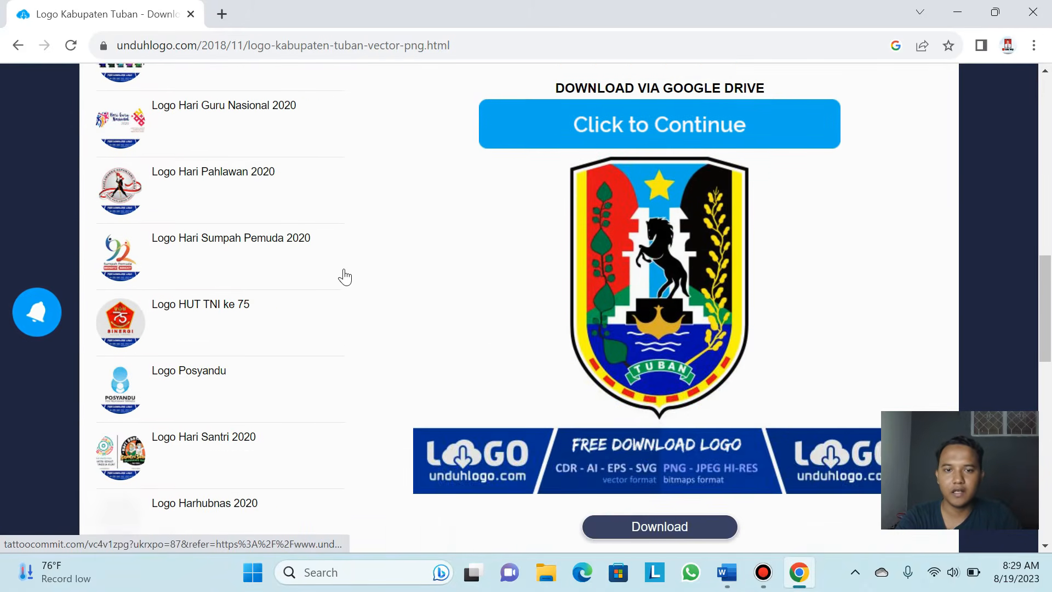
pyautogui.scroll(-2, 477, 282)
pyautogui.scroll(3, 557, 263)
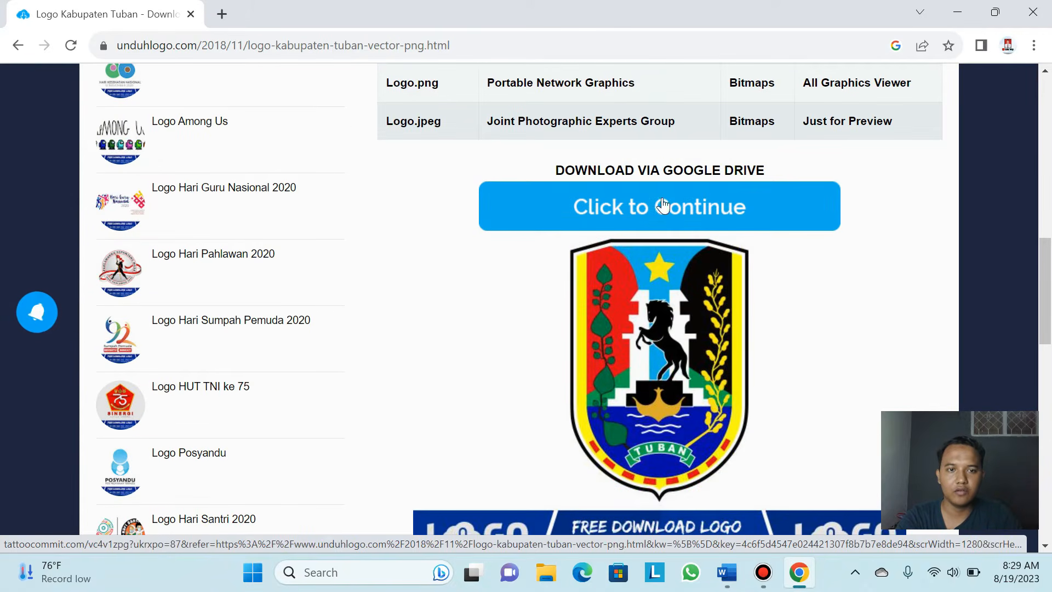
pyautogui.scroll(-7, 663, 205)
pyautogui.scroll(-1, 655, 215)
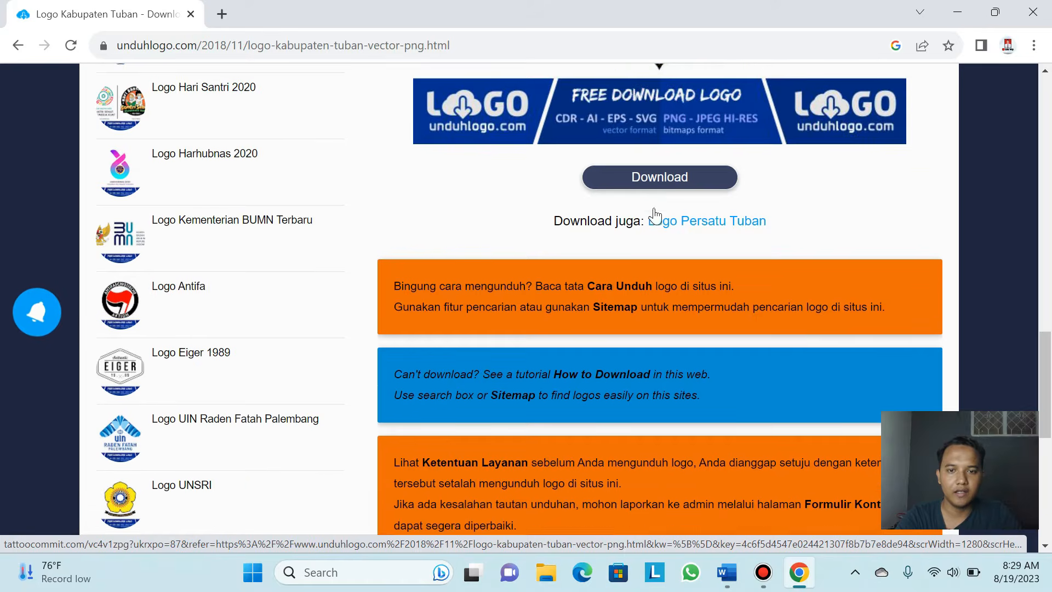
pyautogui.scroll(-9, 656, 215)
pyautogui.scroll(18, 656, 219)
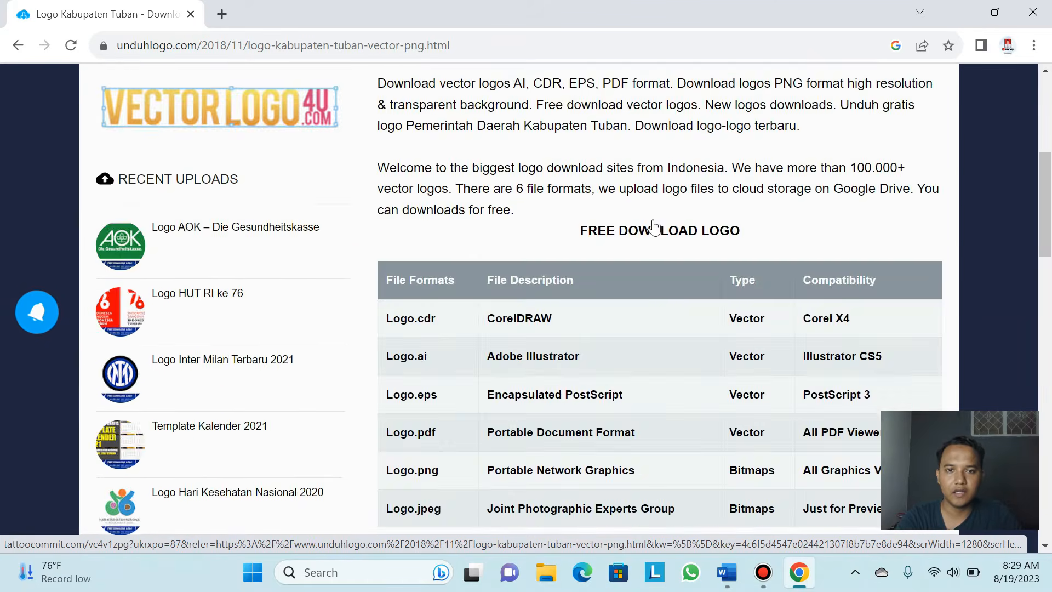
pyautogui.scroll(7, 654, 226)
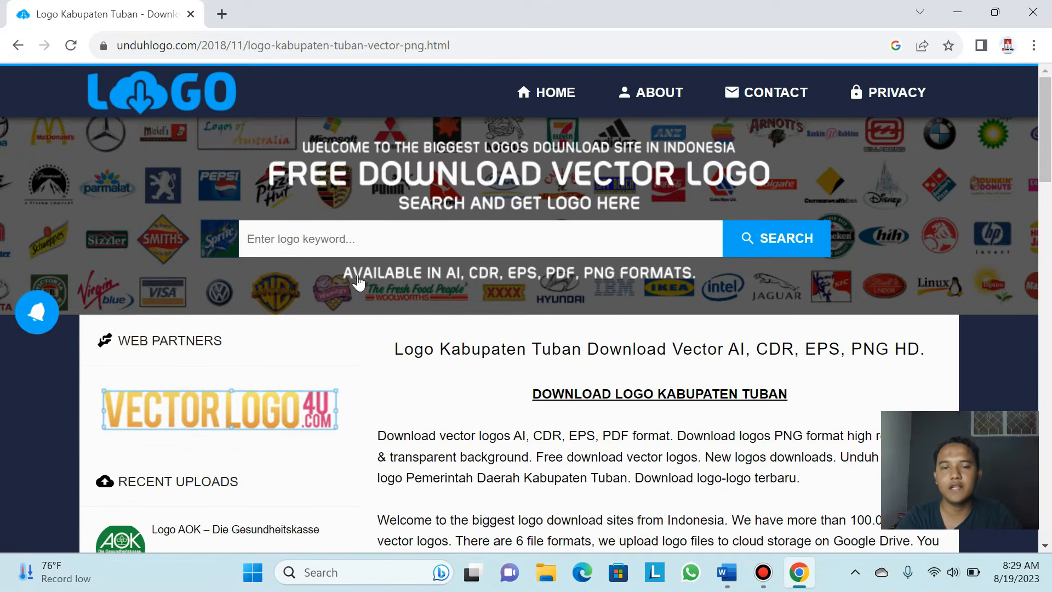
pyautogui.click(18, 46)
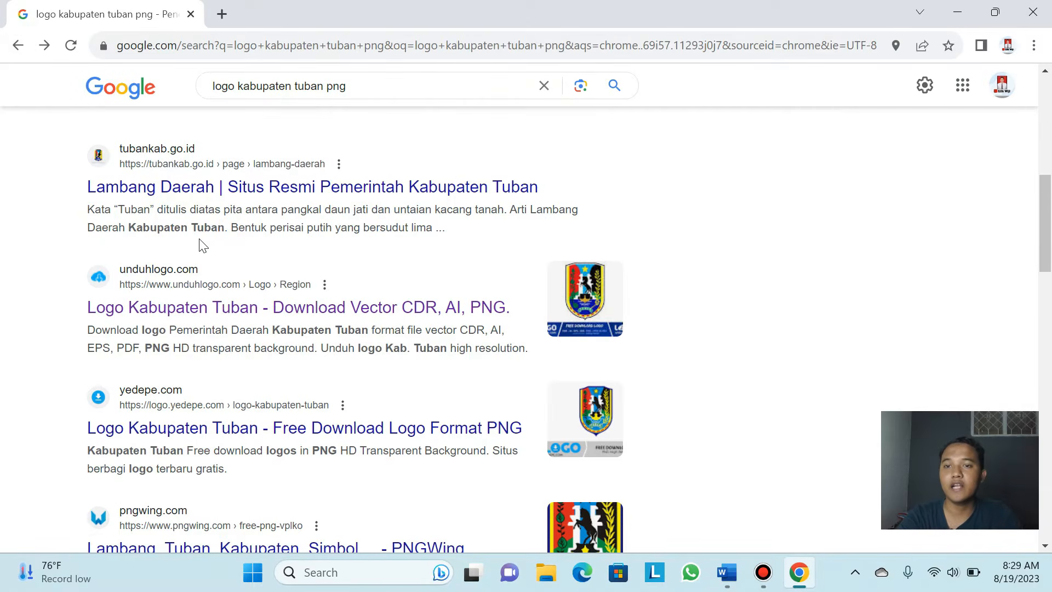
pyautogui.scroll(8, 200, 245)
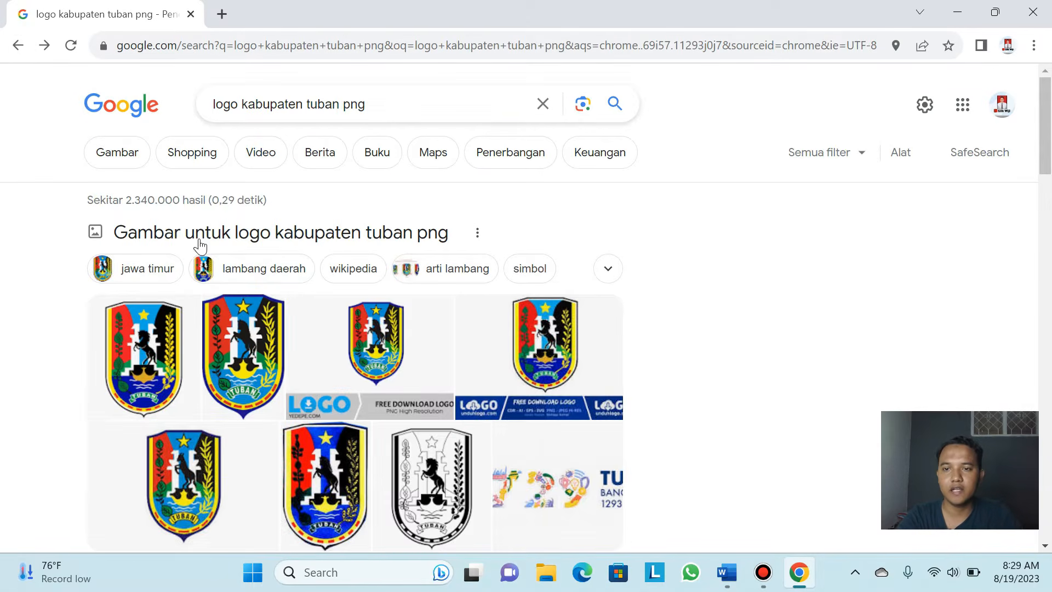
# Show image results, preview the first Tuban logo, and cancel an opened save window
pyautogui.click(124, 154)
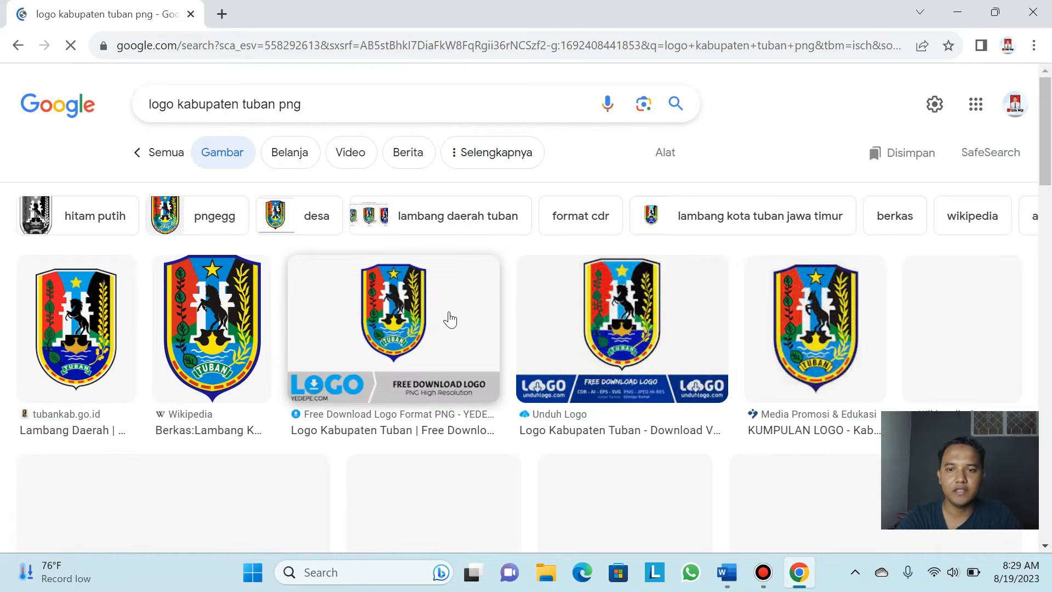
pyautogui.click(93, 331)
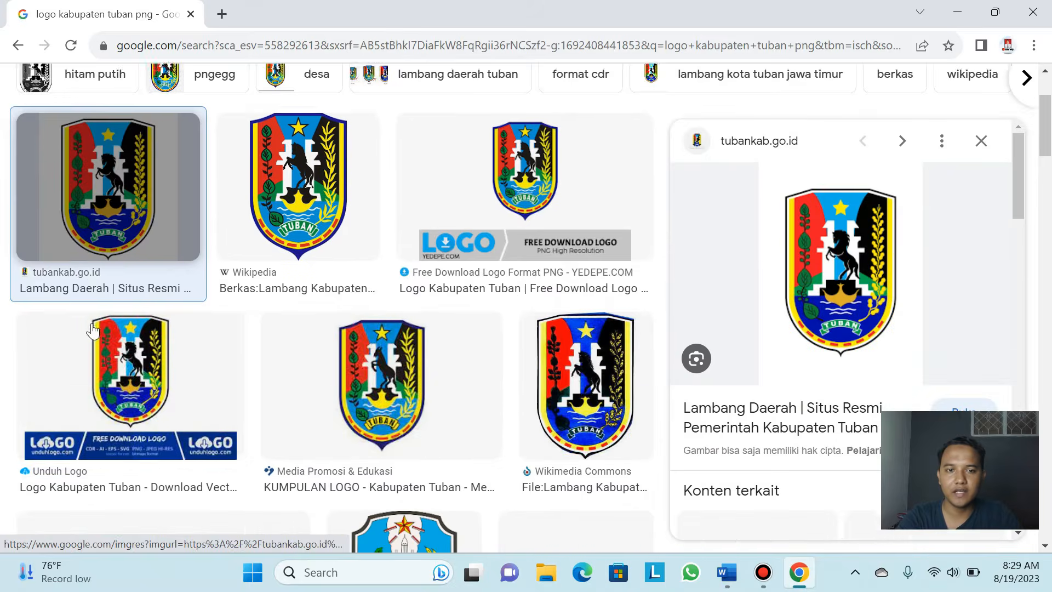
pyautogui.rightClick(834, 254)
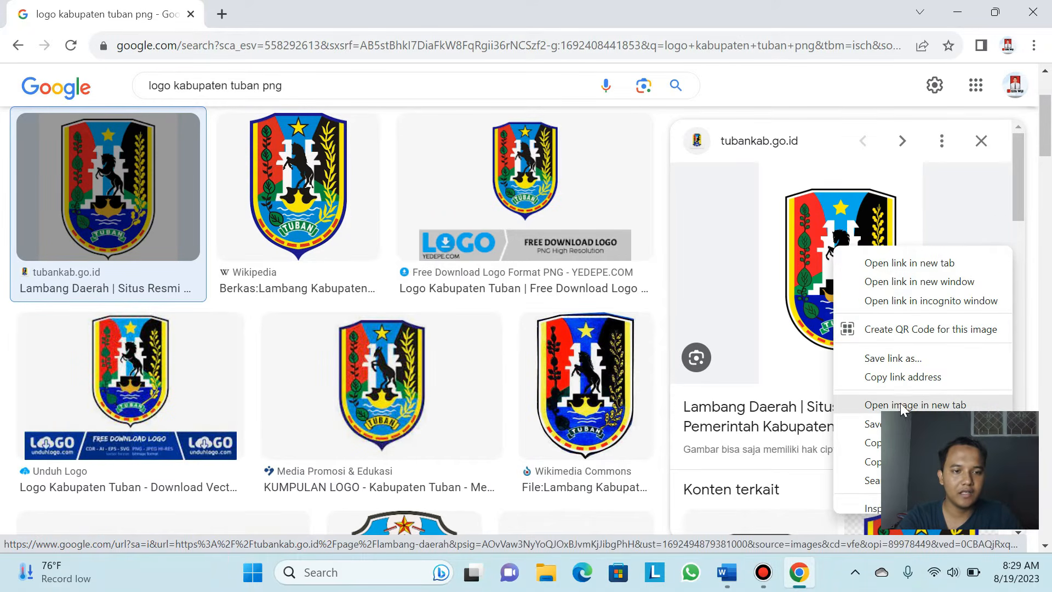
pyautogui.moveTo(997, 422); pyautogui.dragTo(738, 436)
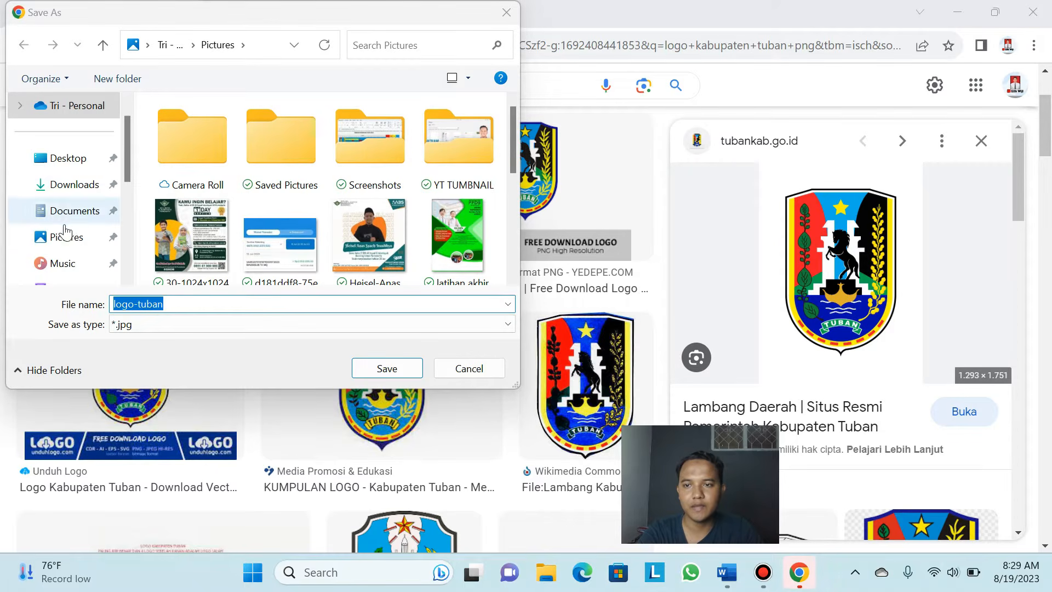
pyautogui.scroll(-3, 66, 232)
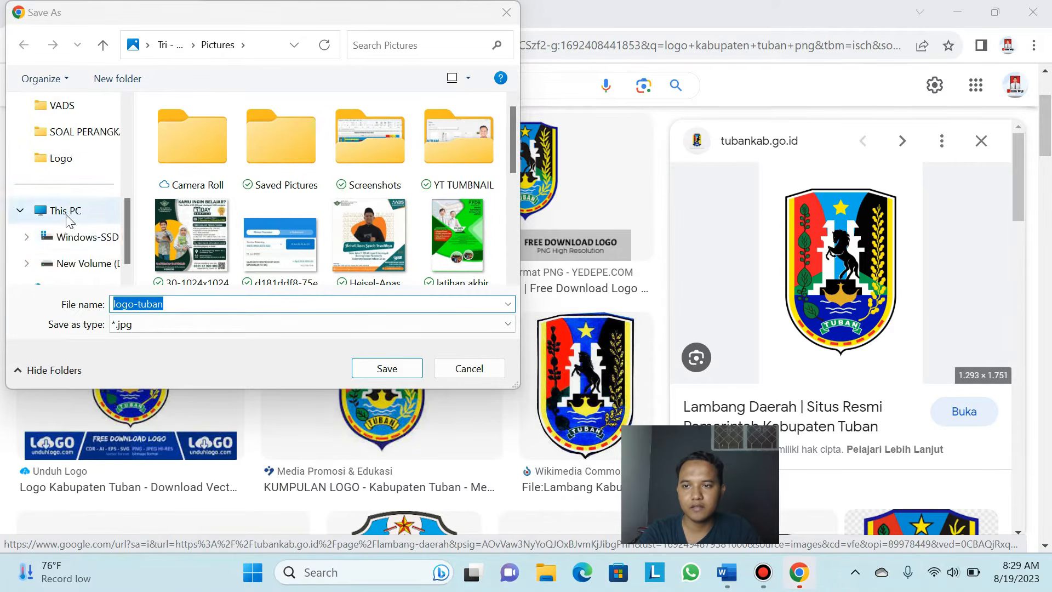
pyautogui.scroll(2, 66, 219)
pyautogui.click(507, 15)
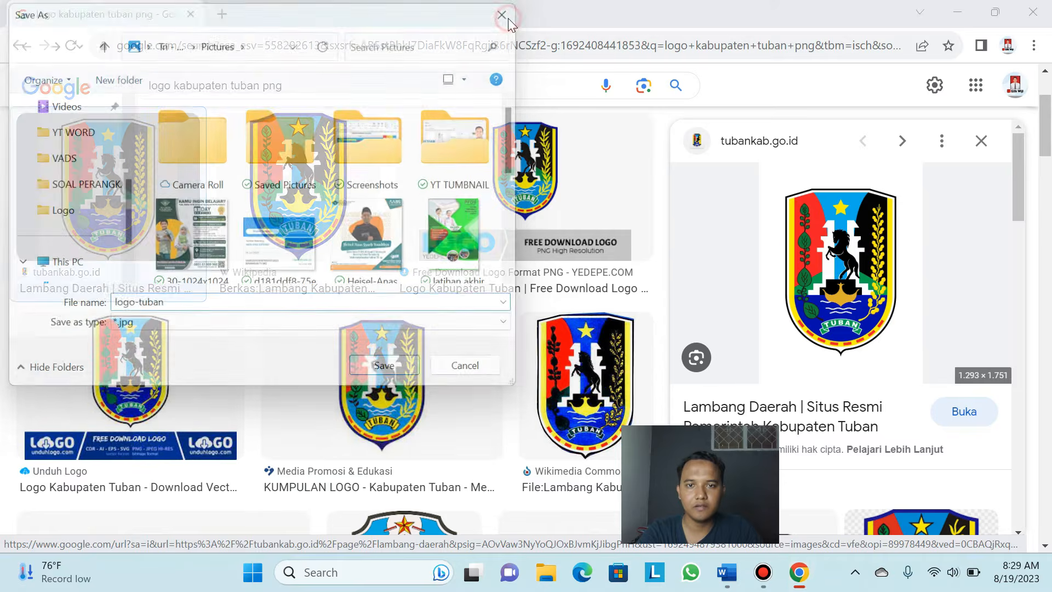
# Open and close the logo's source page, then bring up the preview image's context menu
pyautogui.click(822, 255)
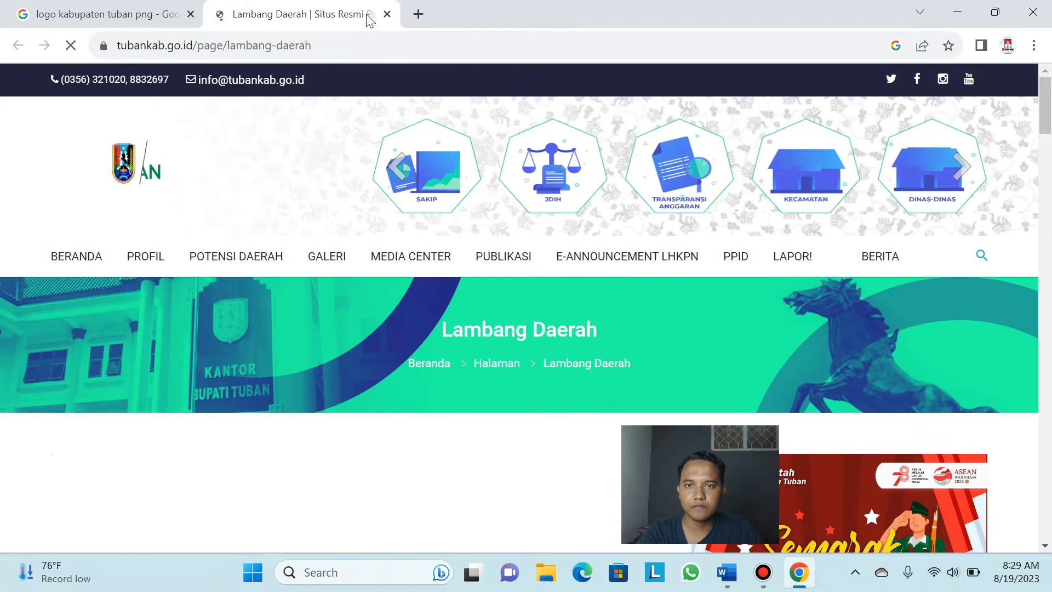
pyautogui.click(387, 13)
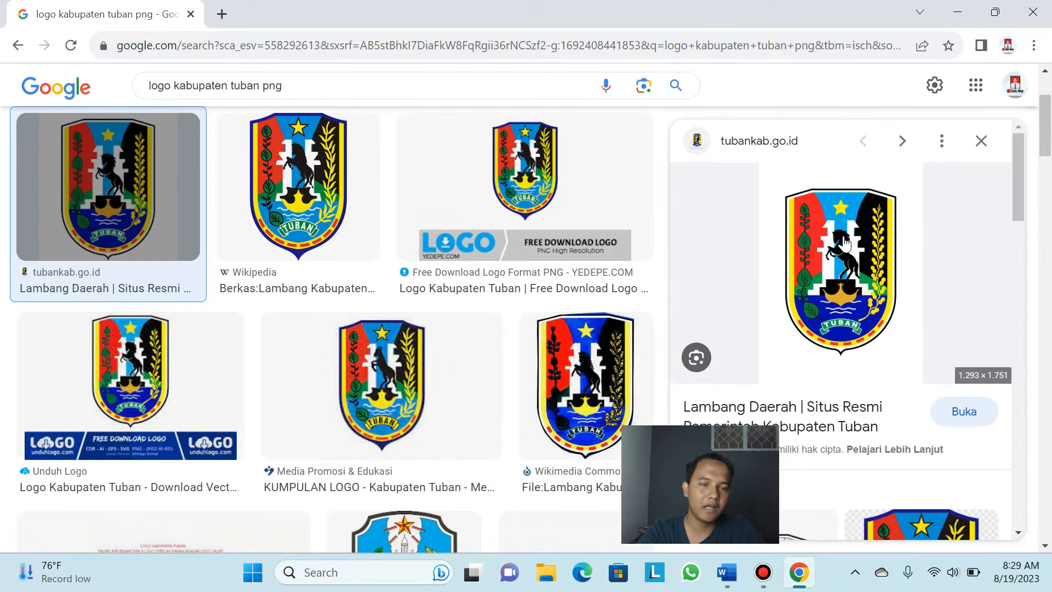
pyautogui.rightClick(846, 241)
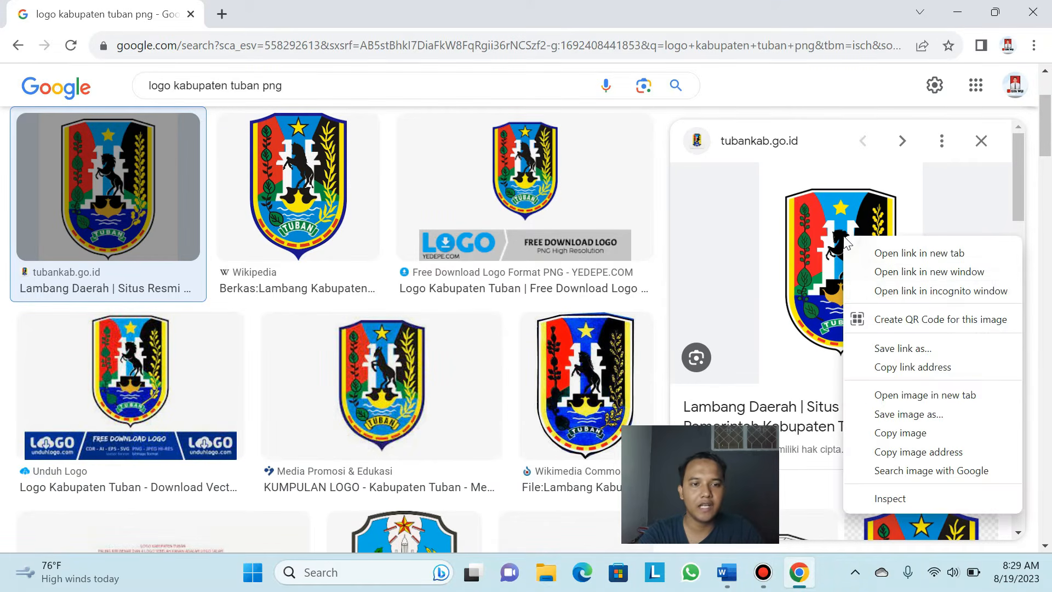
# Save the Tuban logo as logo-tuban.jpg in Documents > YT WORD > Logo, then close Chrome
pyautogui.click(930, 415)
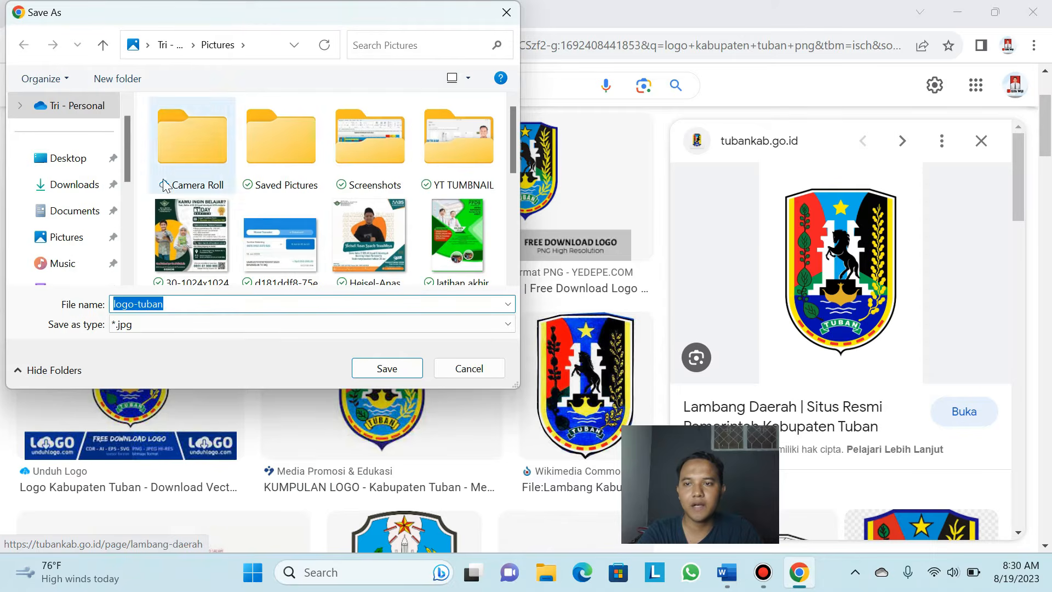
pyautogui.click(86, 214)
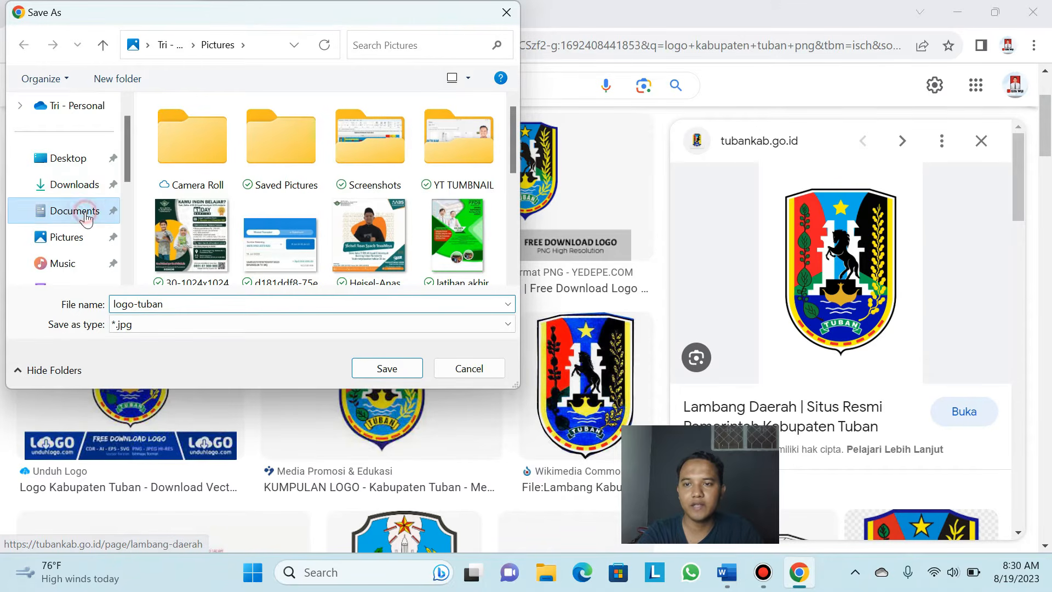
pyautogui.scroll(-6, 268, 172)
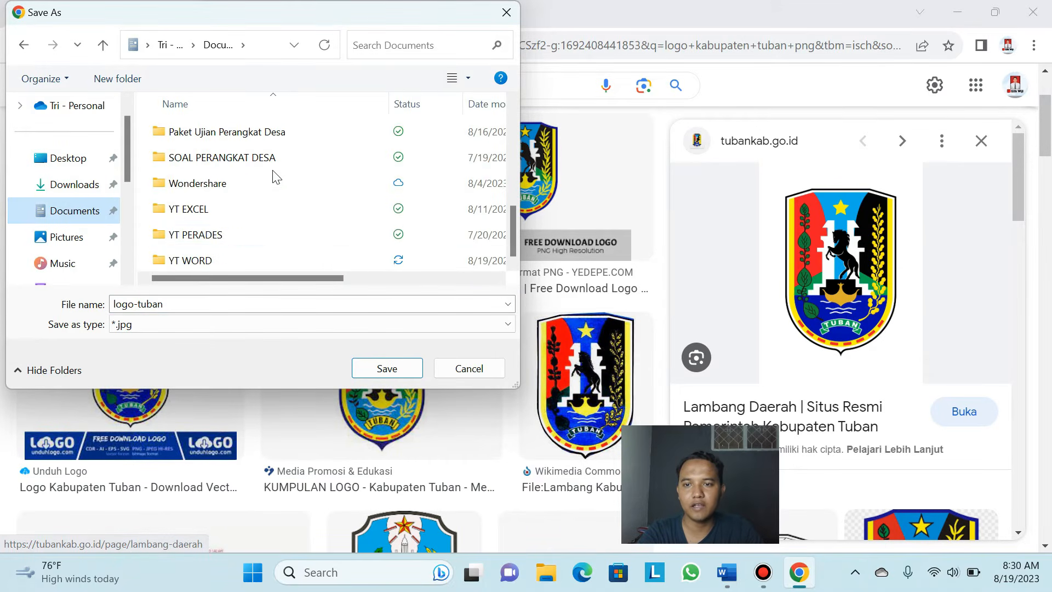
pyautogui.doubleClick(208, 261)
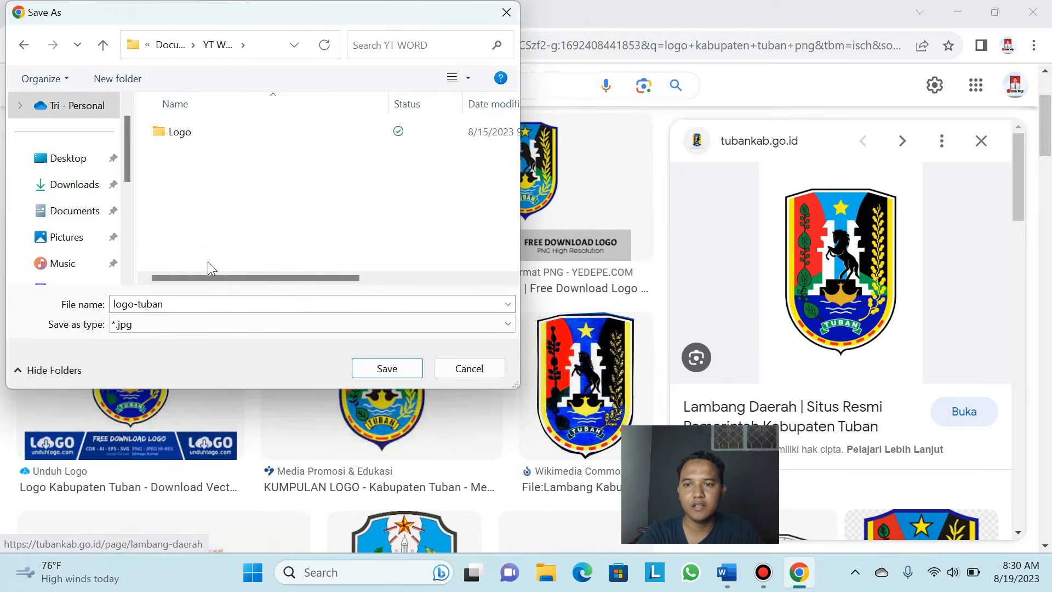
pyautogui.doubleClick(198, 131)
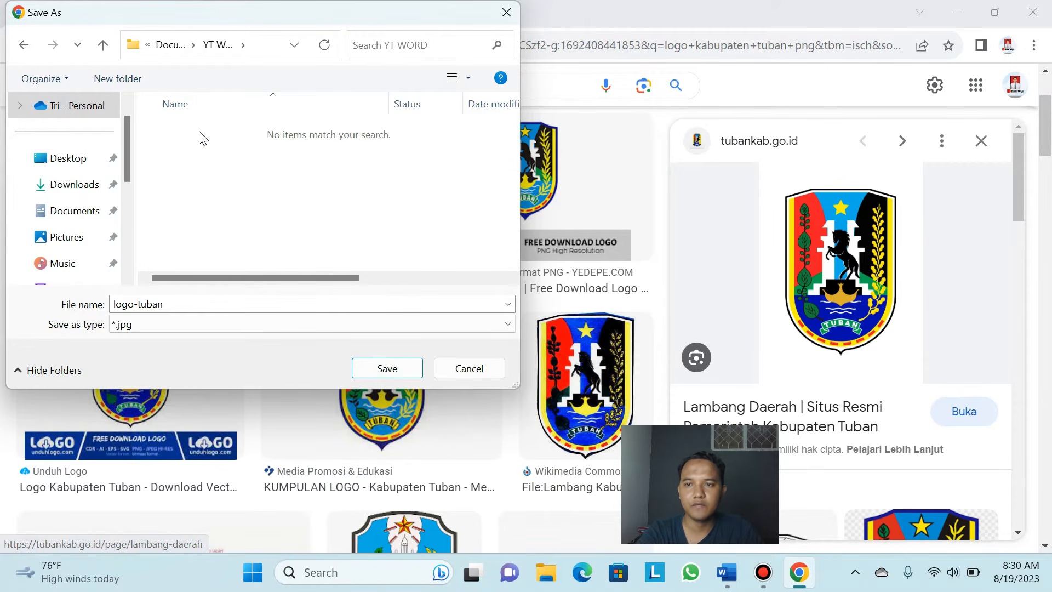
pyautogui.click(387, 369)
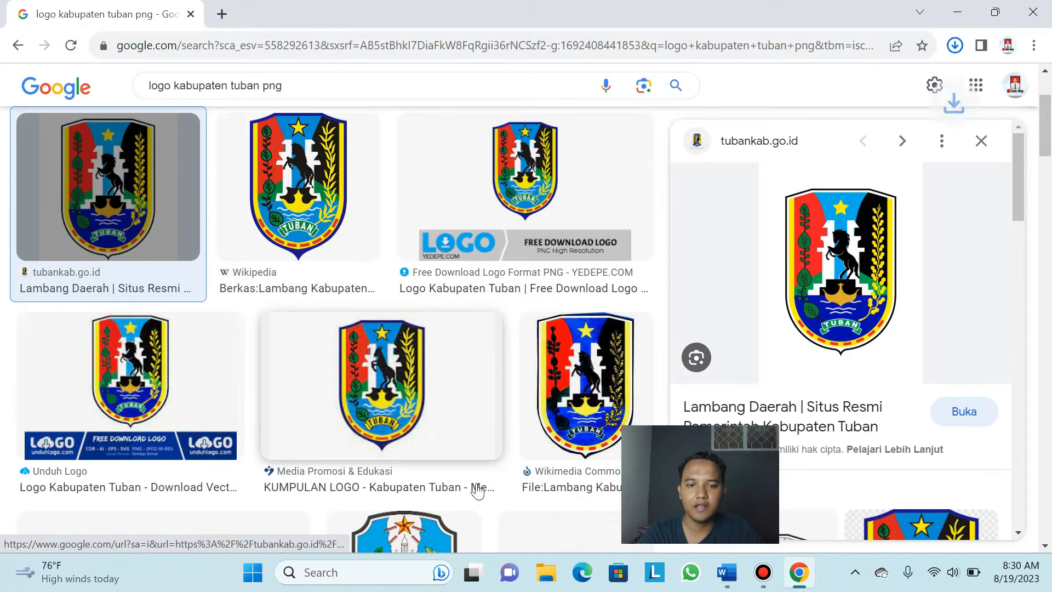
pyautogui.click(1033, 12)
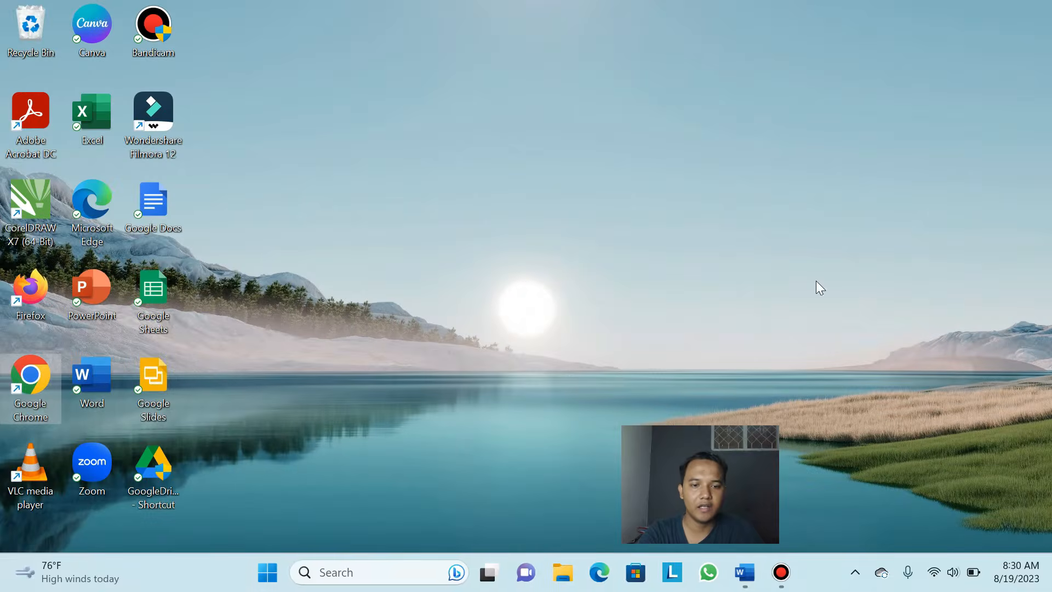
pyautogui.click(567, 574)
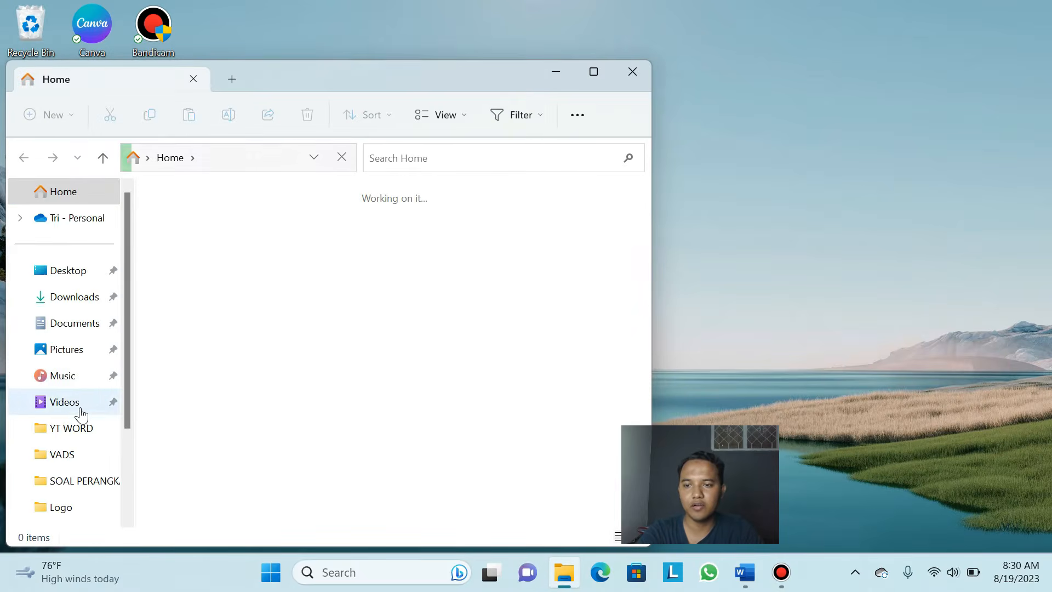
pyautogui.click(81, 438)
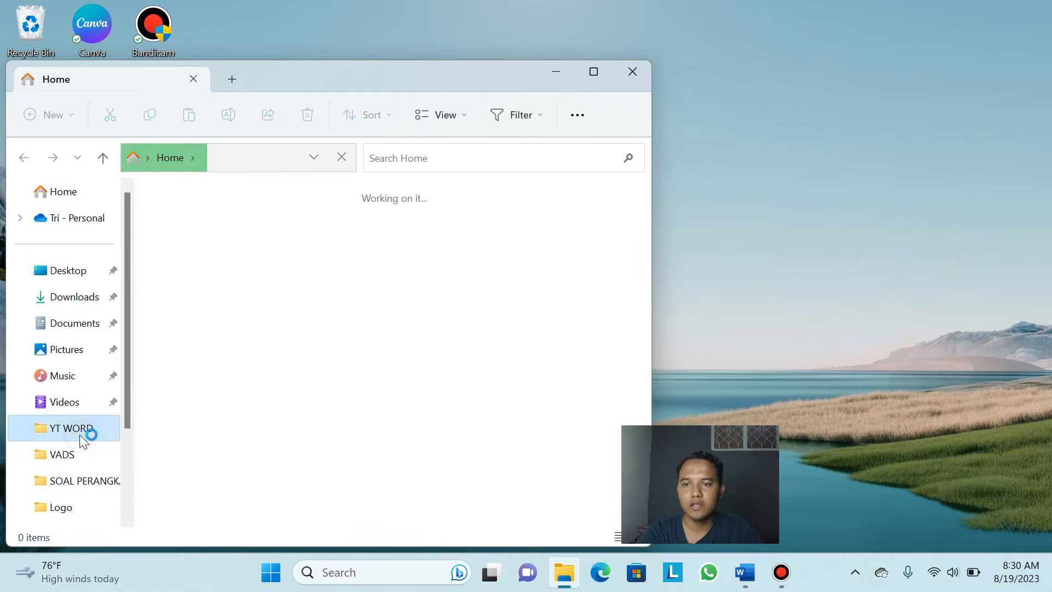
pyautogui.doubleClick(219, 224)
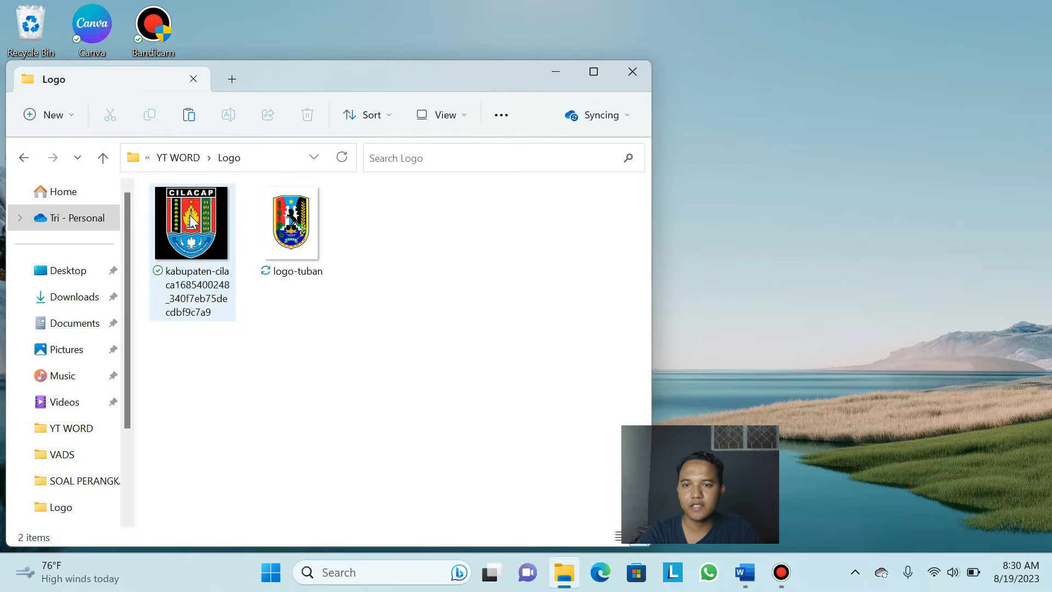
pyautogui.click(288, 236)
pyautogui.doubleClick(289, 237)
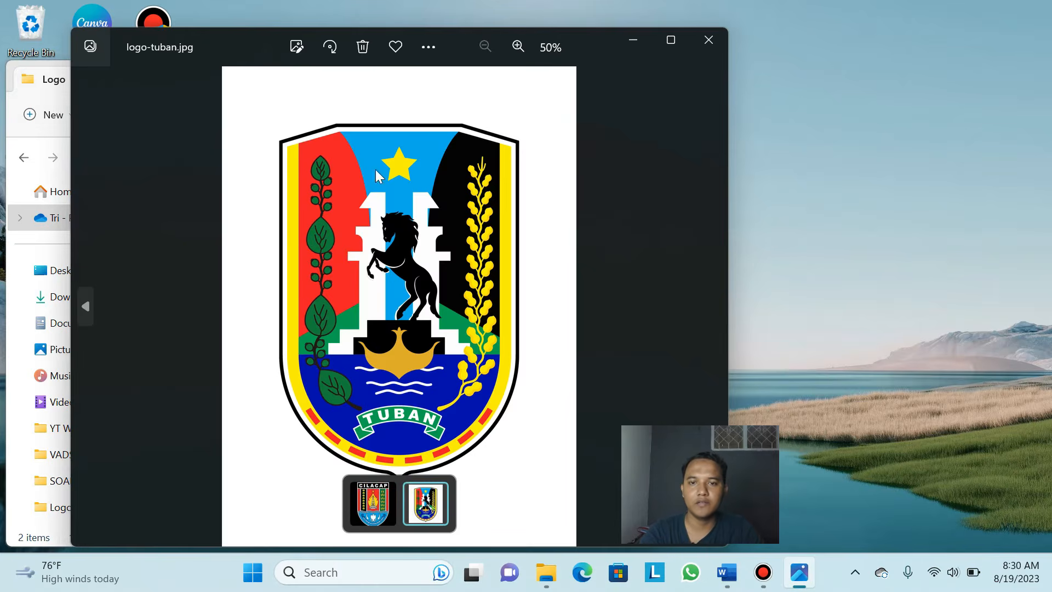
pyautogui.click(709, 45)
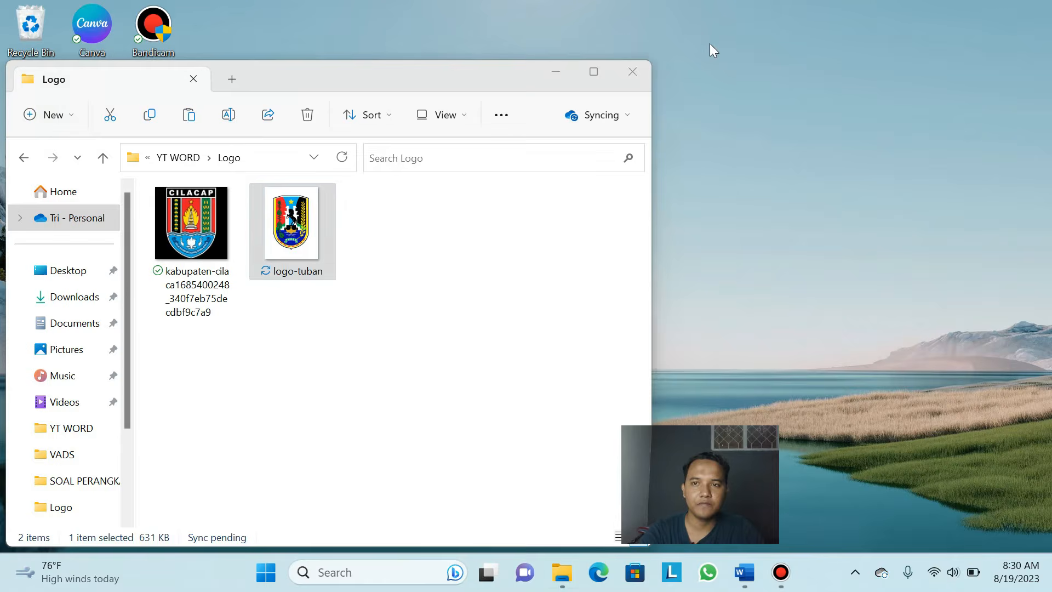
pyautogui.click(631, 77)
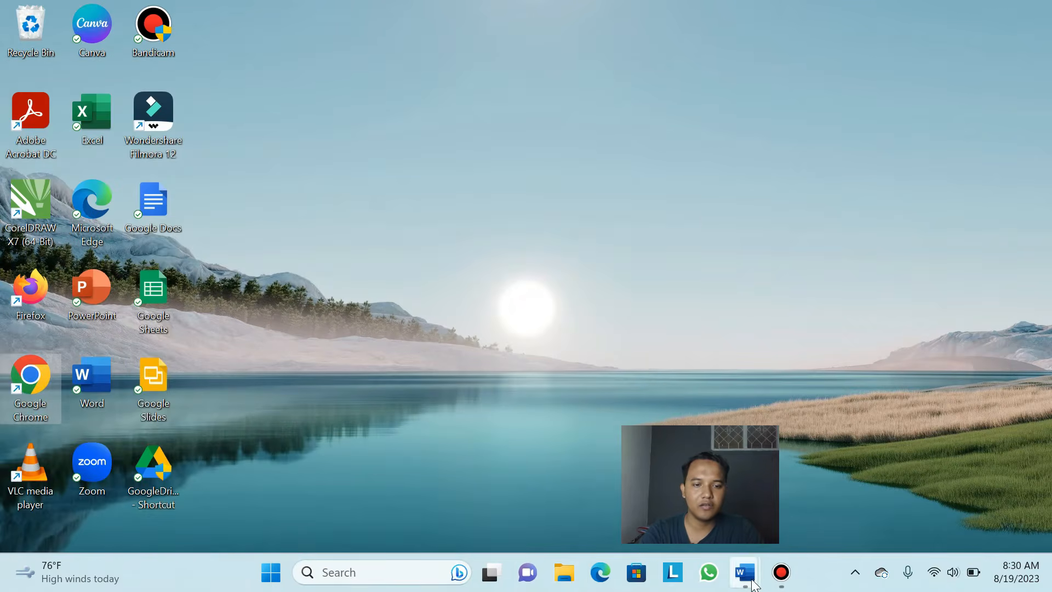
# Switch back to Document6 and select the CILACAP logo to show its Picture Format options
pyautogui.moveTo(746, 572)
pyautogui.click(789, 519)
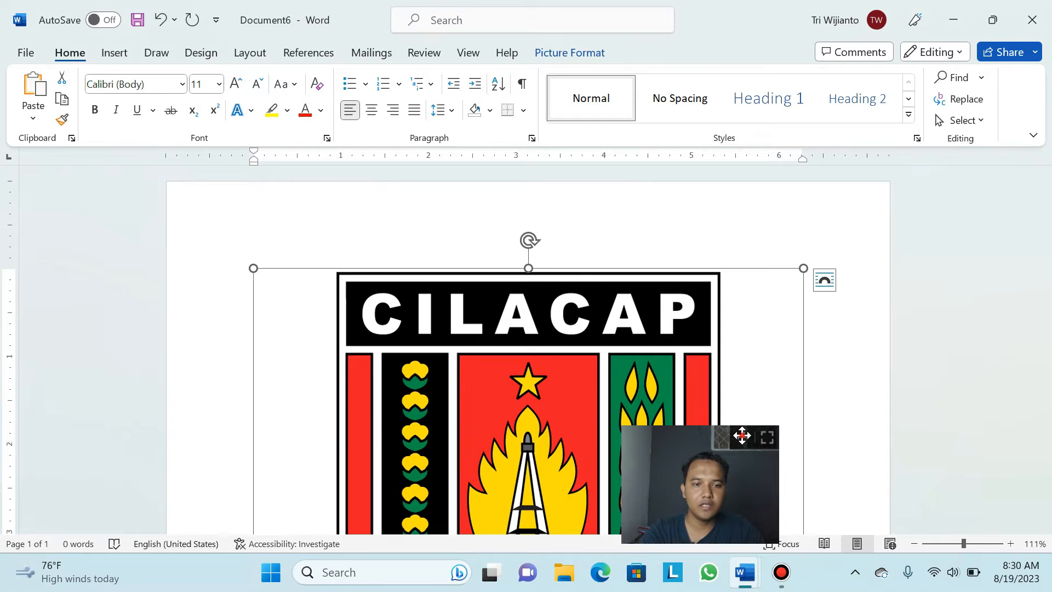
pyautogui.moveTo(706, 434); pyautogui.dragTo(966, 413)
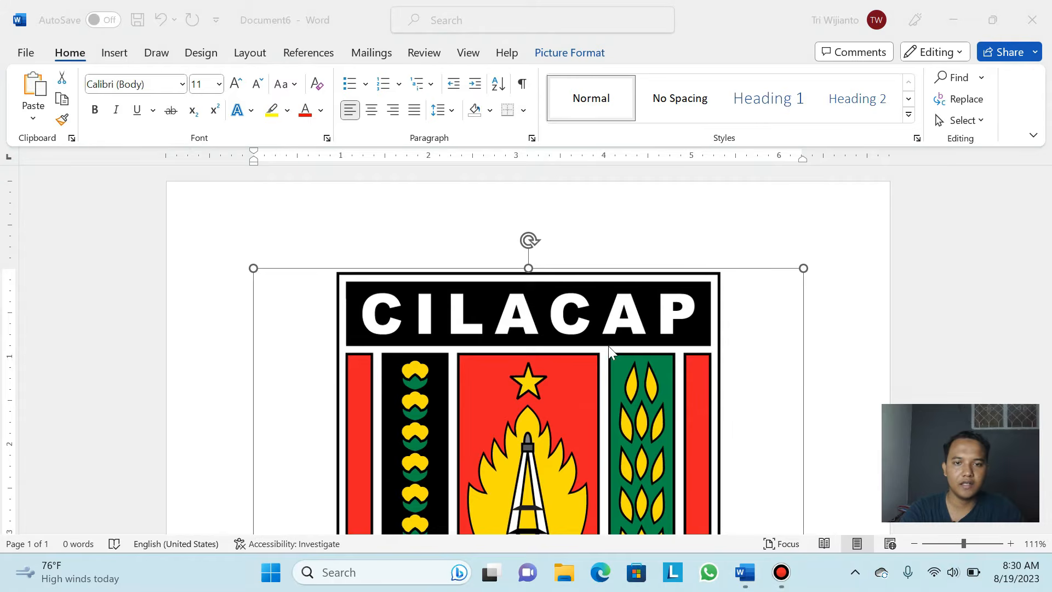
pyautogui.scroll(-6, 609, 346)
pyautogui.scroll(2, 584, 352)
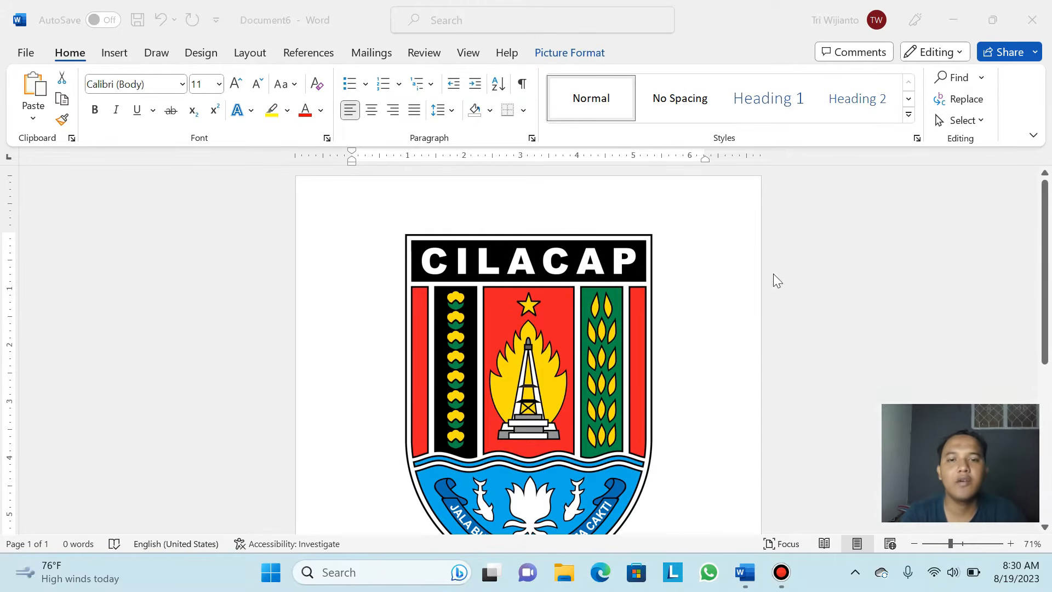
pyautogui.doubleClick(534, 308)
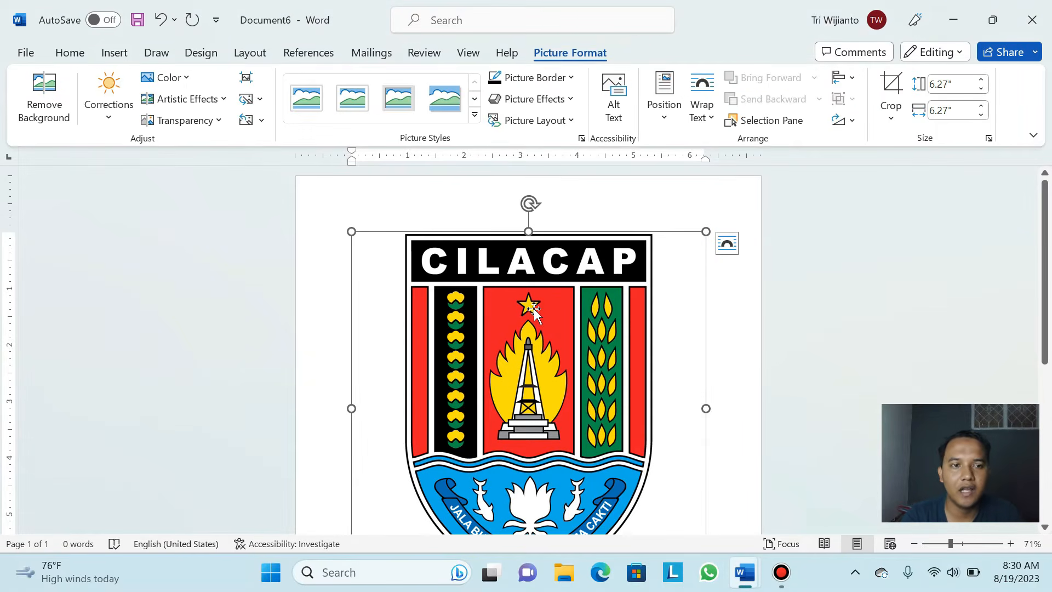
# Resize the CILACAP logo to 1.5" by 1.5" with Lock aspect ratio kept on
pyautogui.click(989, 139)
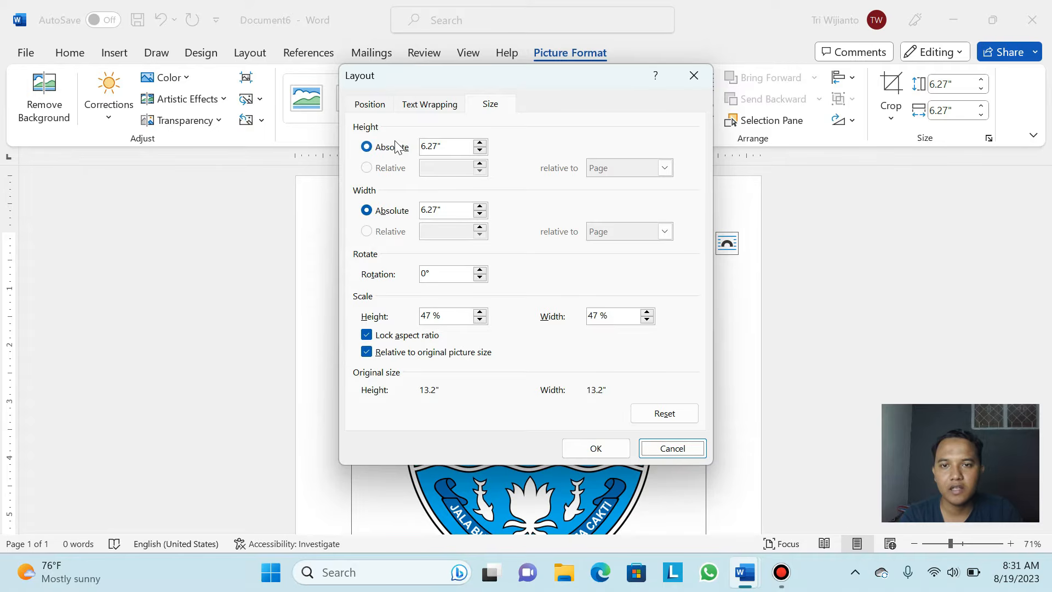
pyautogui.click(438, 149)
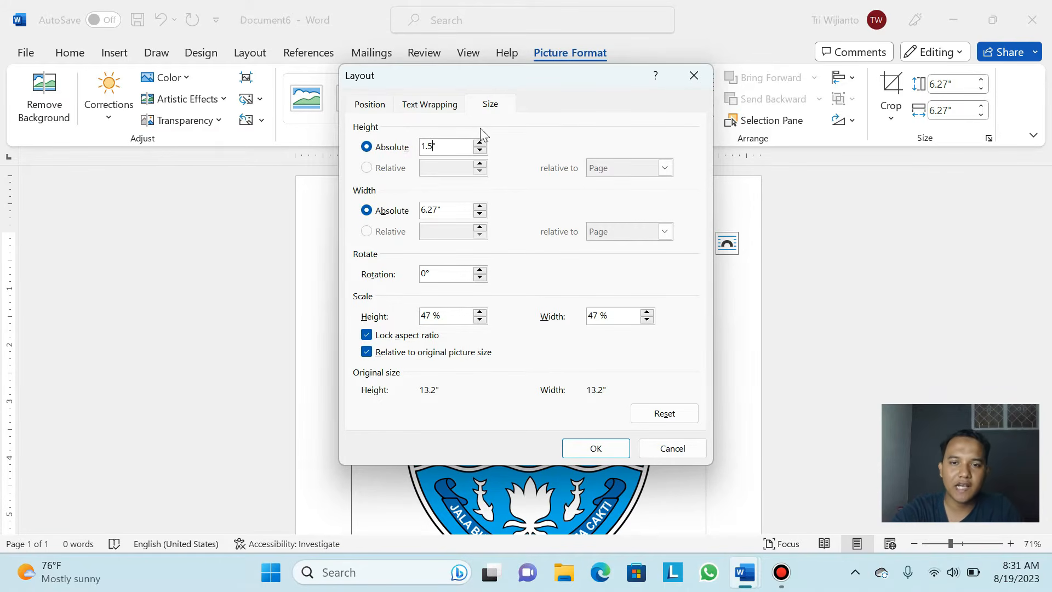
pyautogui.click(366, 336)
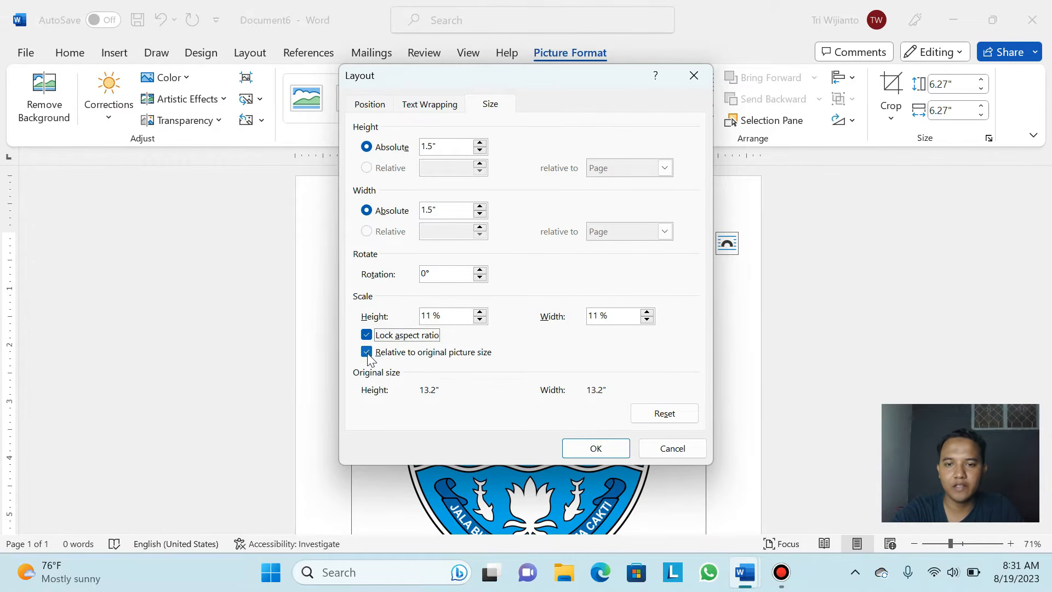
pyautogui.click(368, 354)
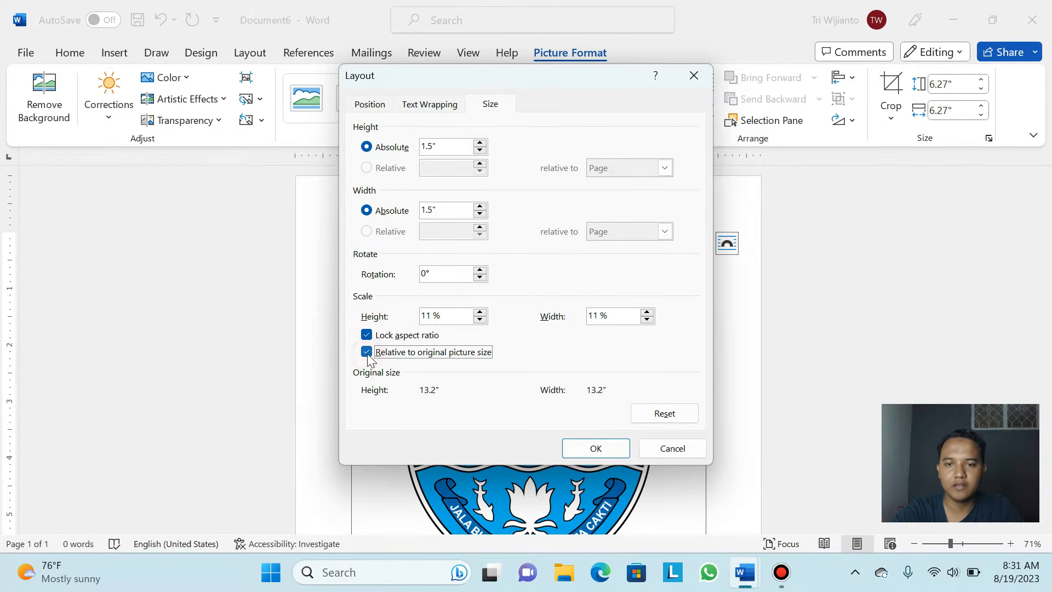
pyautogui.click(366, 334)
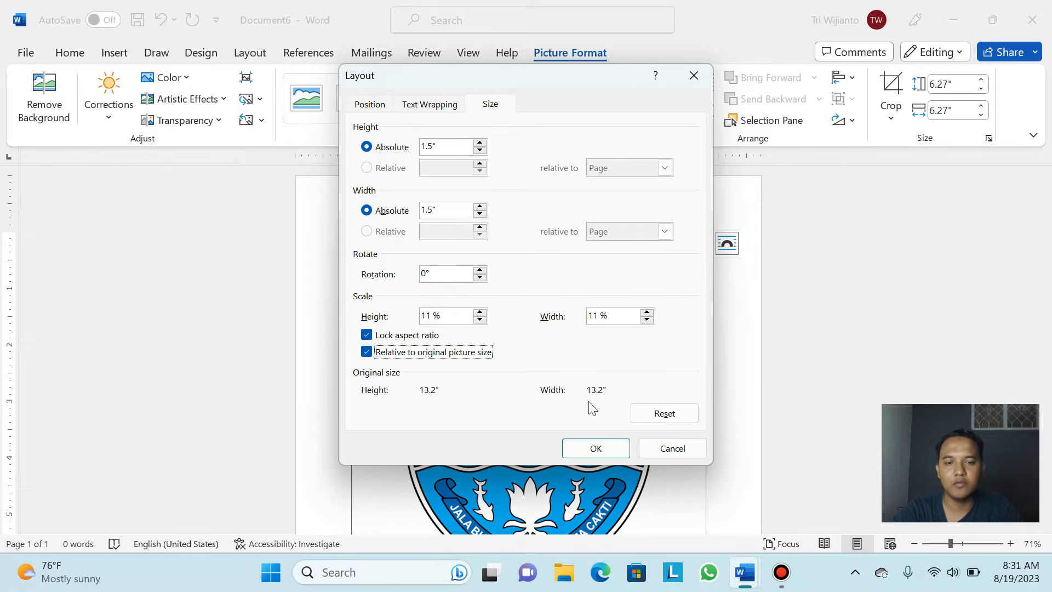
pyautogui.click(596, 449)
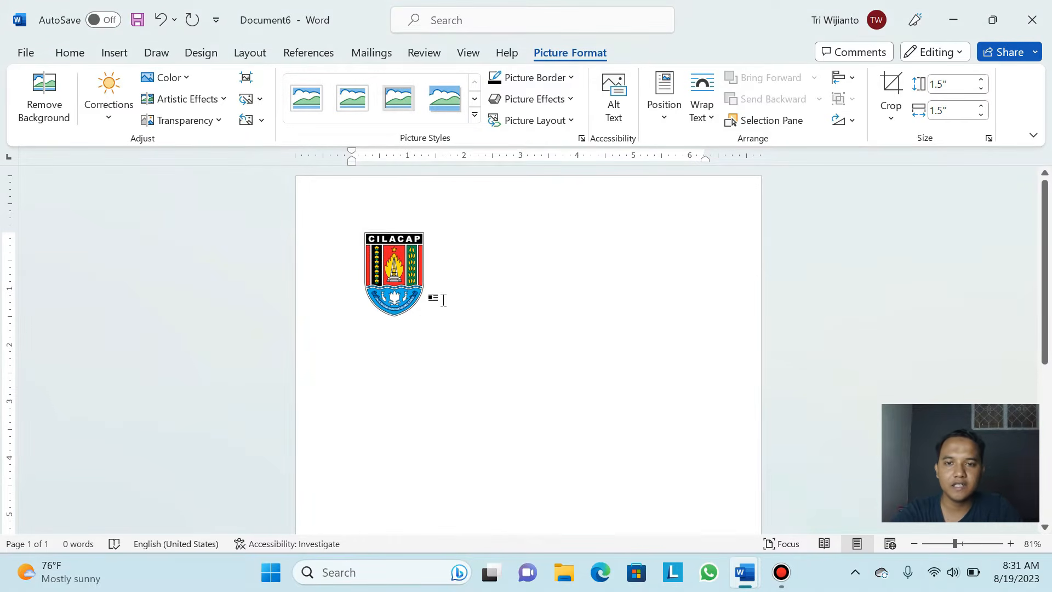
# Shrink the logo to 1 inch high with its proportions kept
pyautogui.scroll(2, 444, 300)
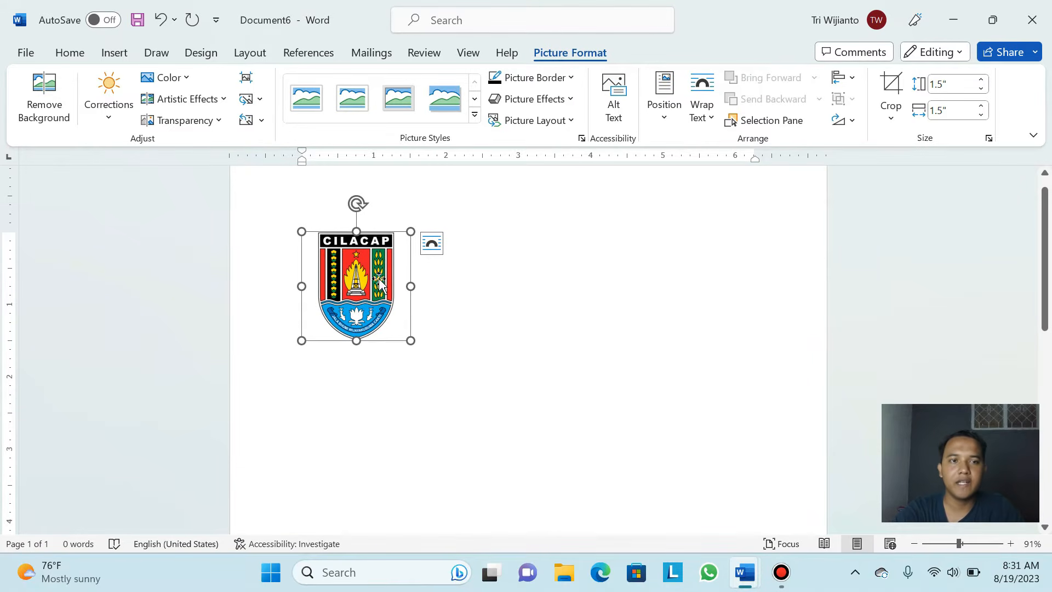
pyautogui.click(990, 139)
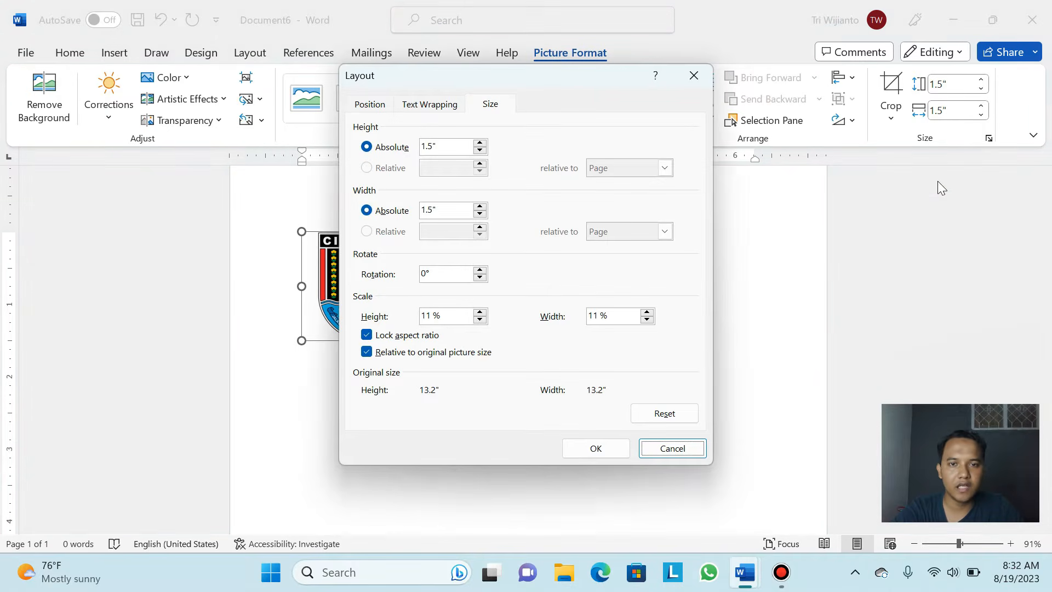
pyautogui.click(433, 148)
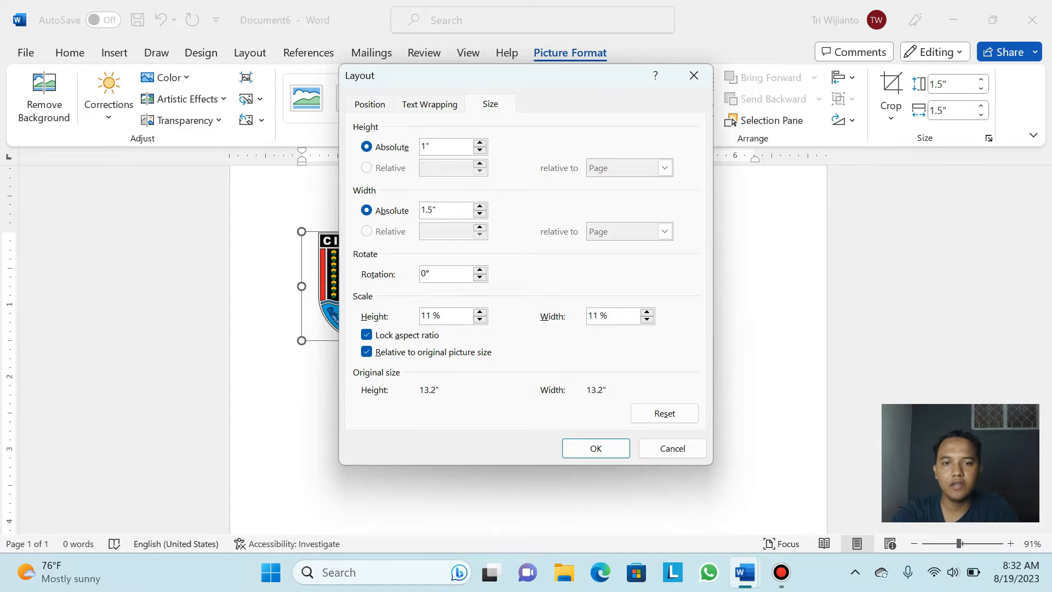
pyautogui.click(596, 449)
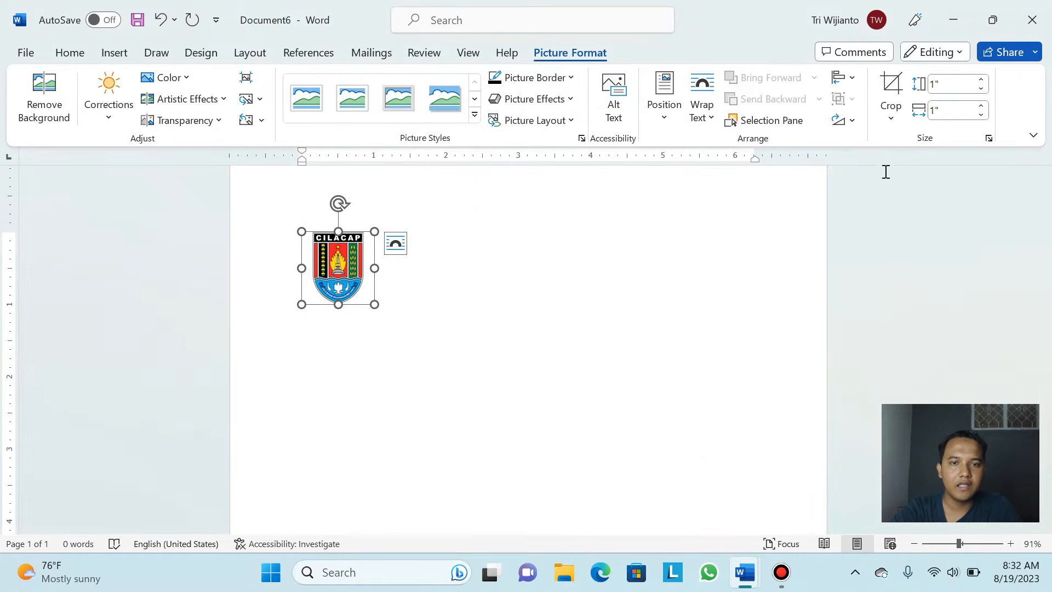
pyautogui.keyDown('ctrl'); pyautogui.scroll(1, 745, 239); pyautogui.keyUp('ctrl')
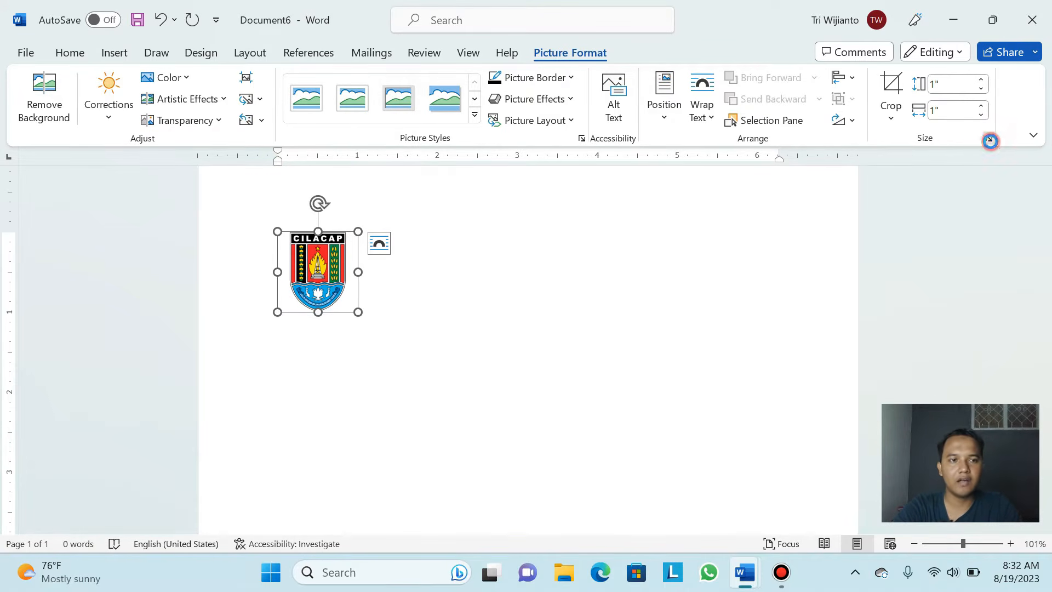
pyautogui.click(990, 139)
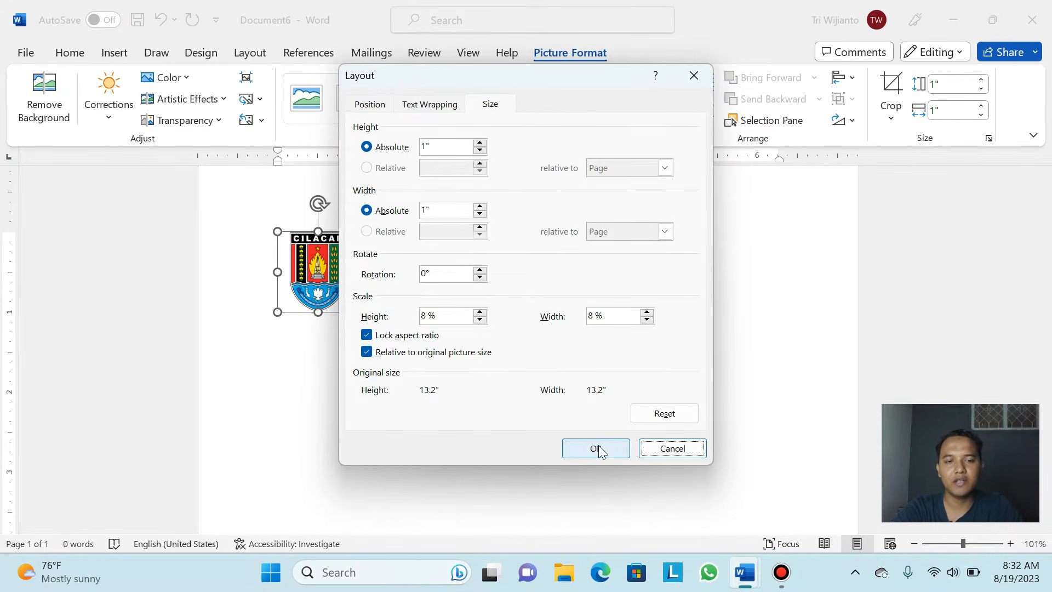
pyautogui.click(691, 457)
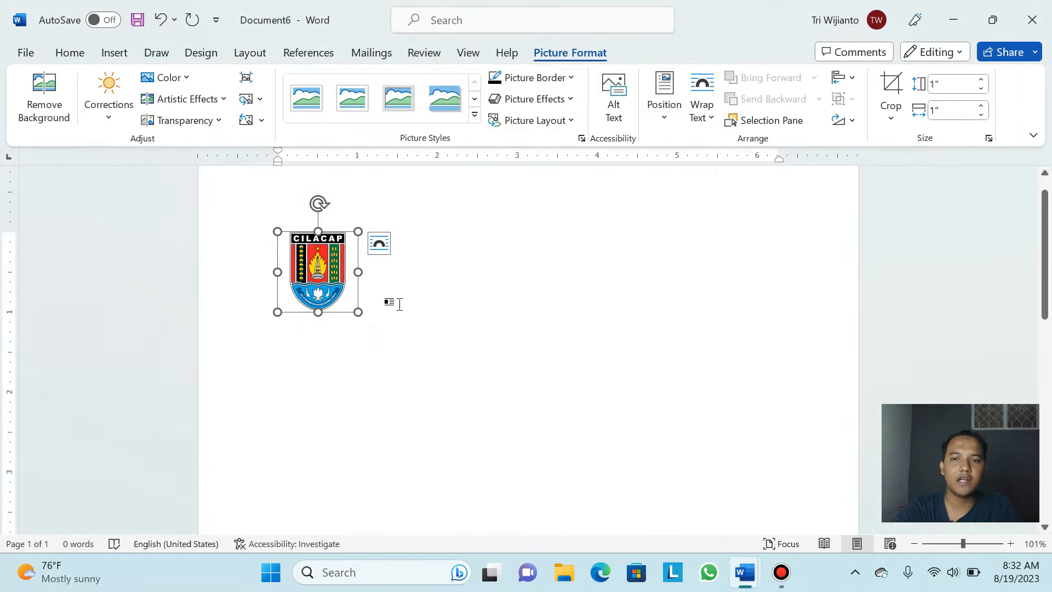
# Reselect the logo and change its height to 1.2 inches in the Size dialog
pyautogui.scroll(1, 403, 311)
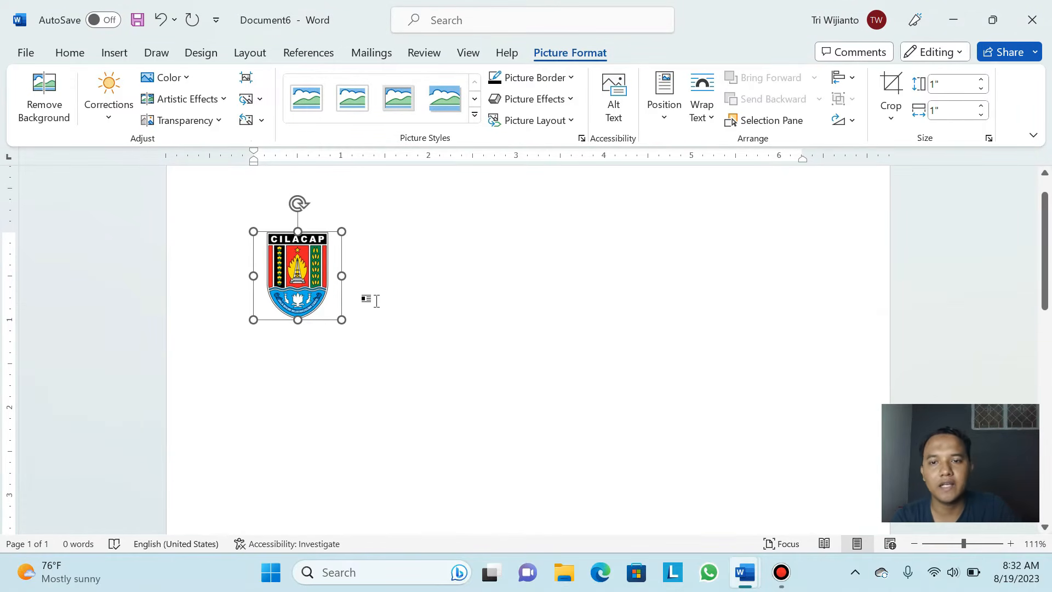
pyautogui.click(478, 305)
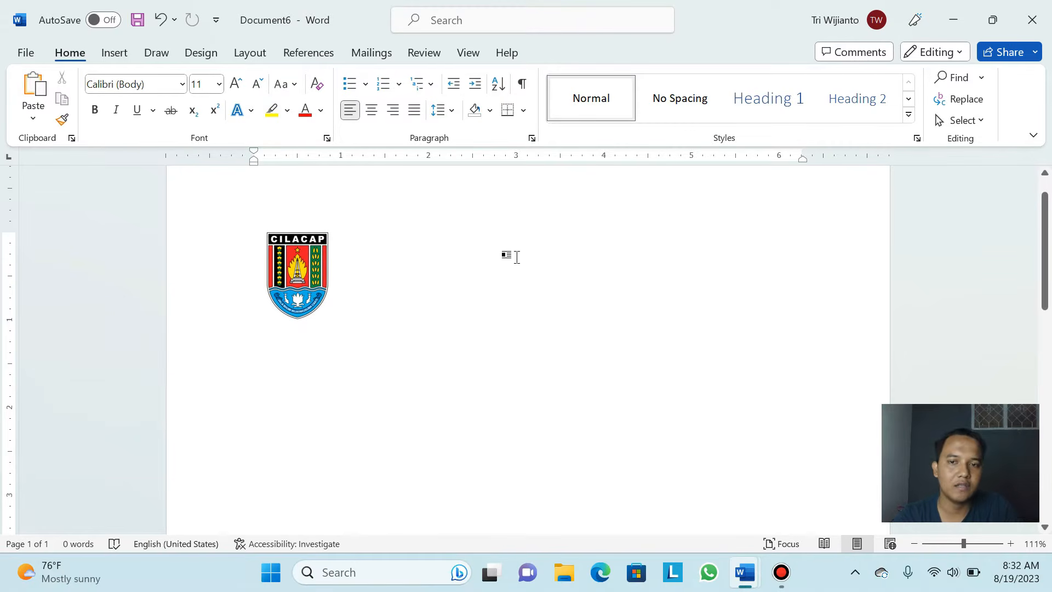
pyautogui.click(315, 276)
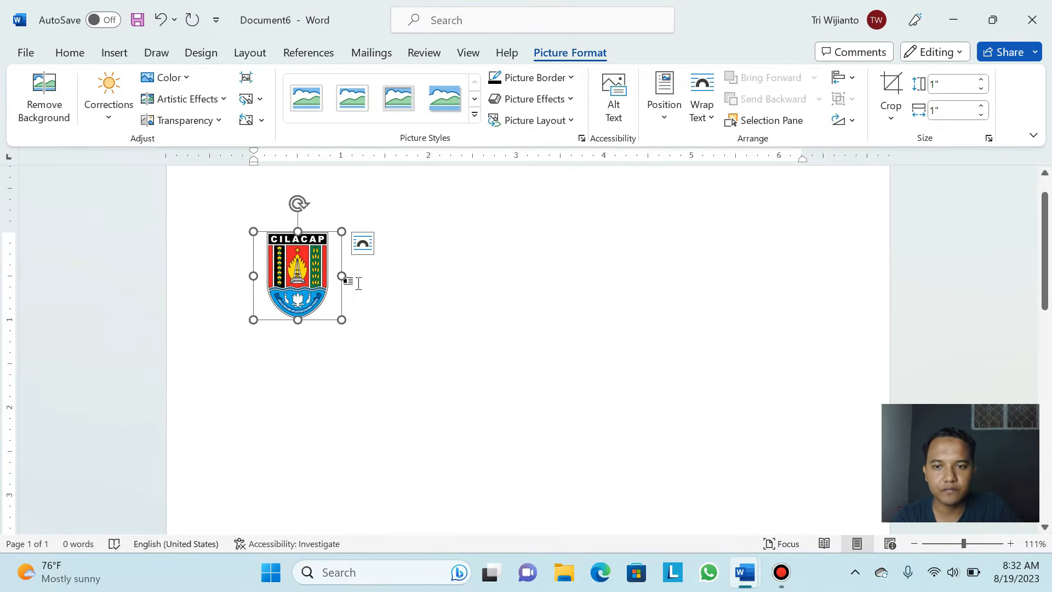
pyautogui.click(407, 298)
pyautogui.click(308, 284)
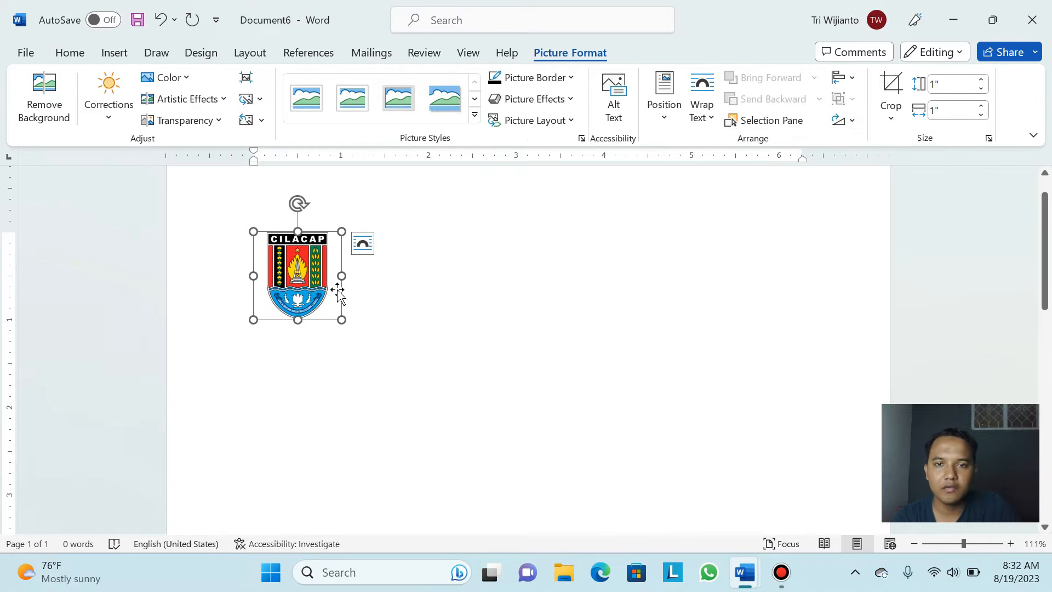
pyautogui.click(989, 138)
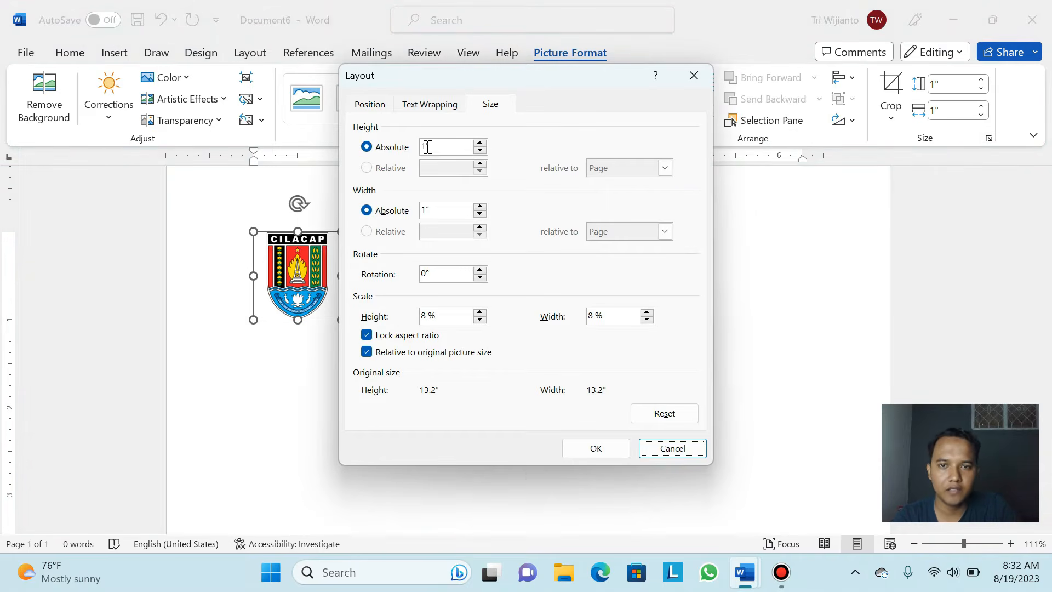
pyautogui.click(427, 147)
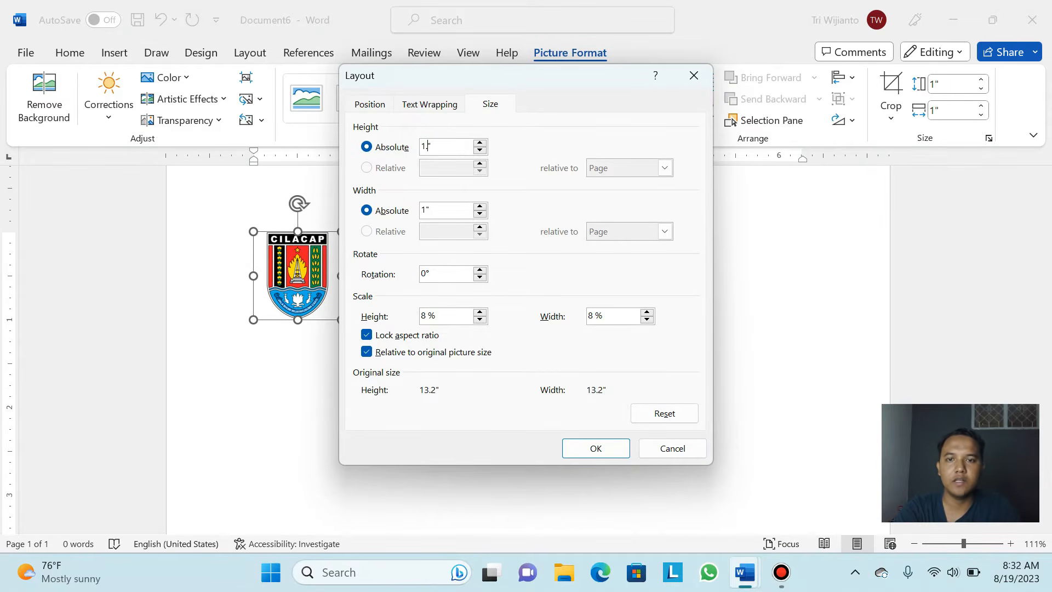
pyautogui.write('.2')
pyautogui.click(600, 448)
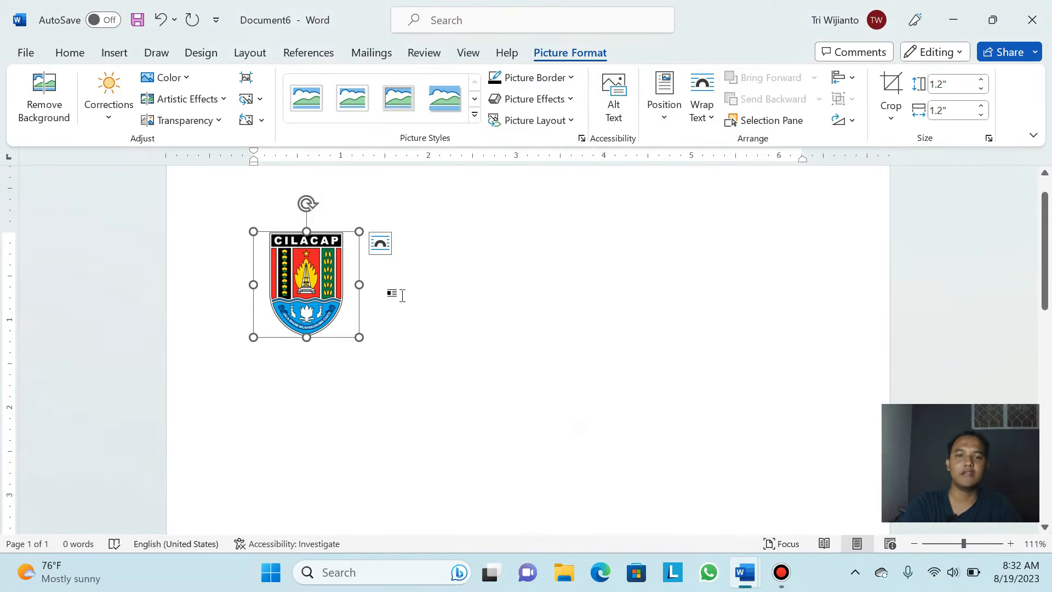
pyautogui.click(401, 294)
# Type PEMERINTAH KABUPATEN CILACAP, KECAMATAN BINANGUN and DESA PAGUBUGAN in capitals beside the logo
pyautogui.click(301, 274)
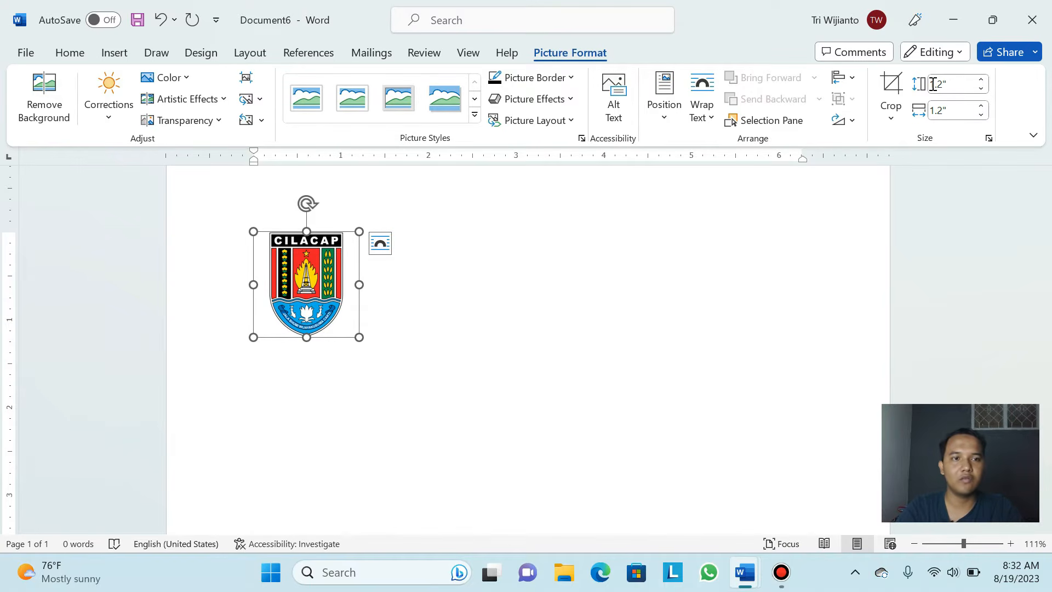
pyautogui.click(382, 290)
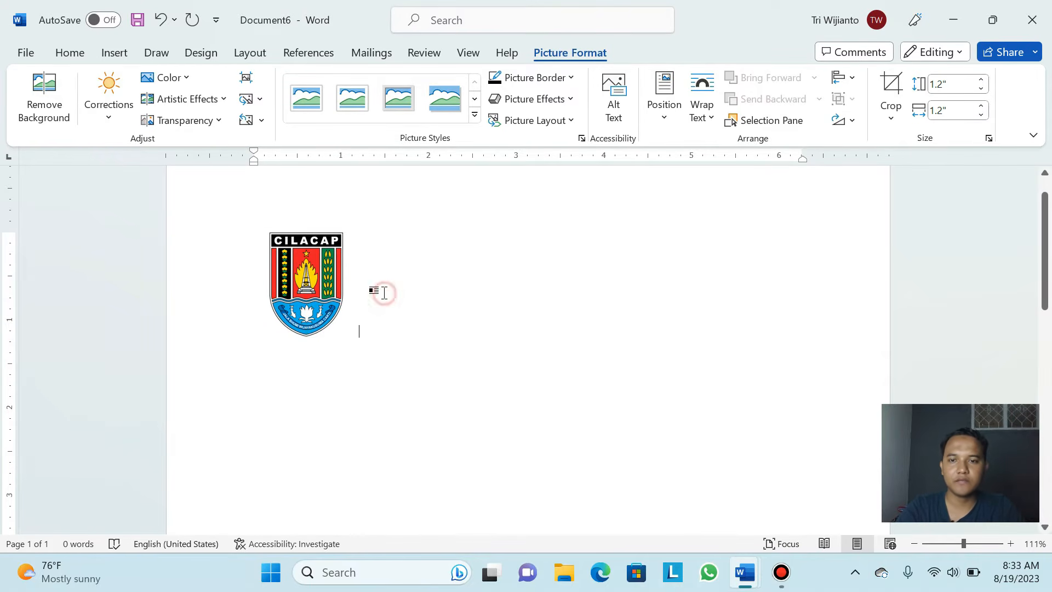
pyautogui.click(383, 240)
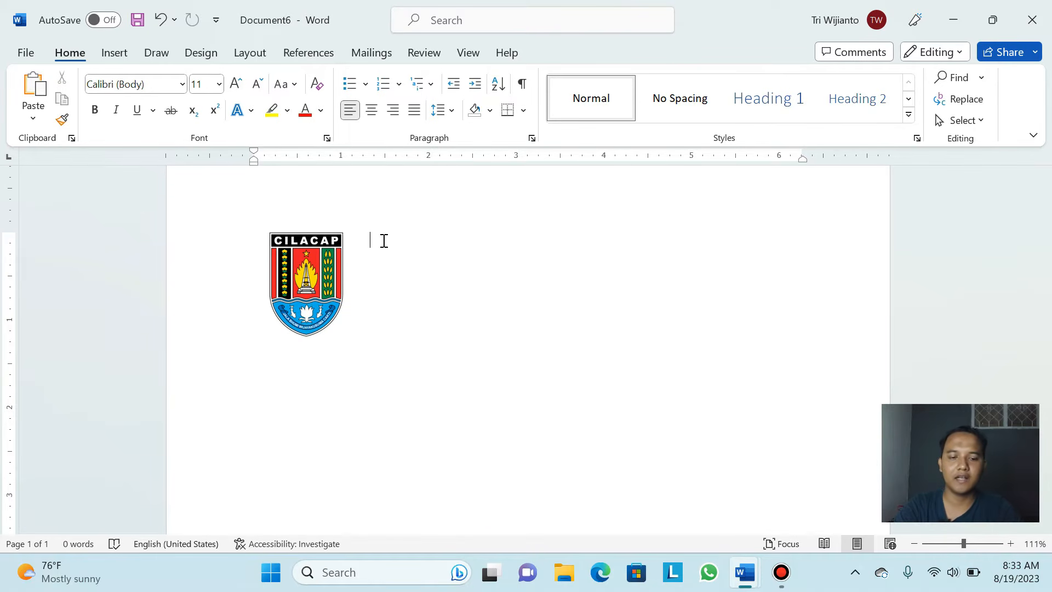
pyautogui.write('p')
pyautogui.press('BackSpace')
pyautogui.press('capslock')
pyautogui.write('PE')
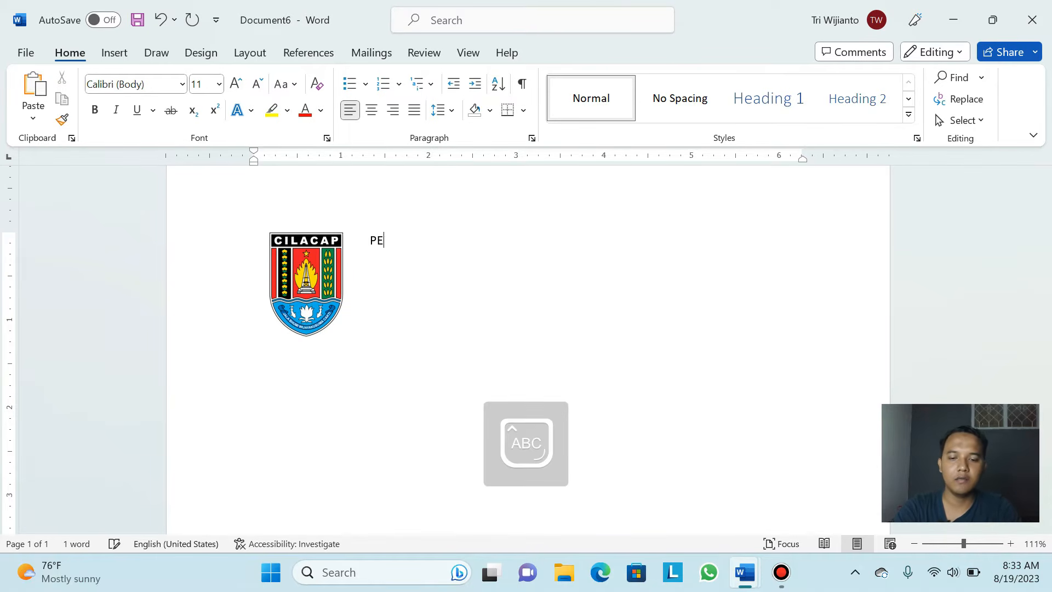
pyautogui.write('MERINTAH KA')
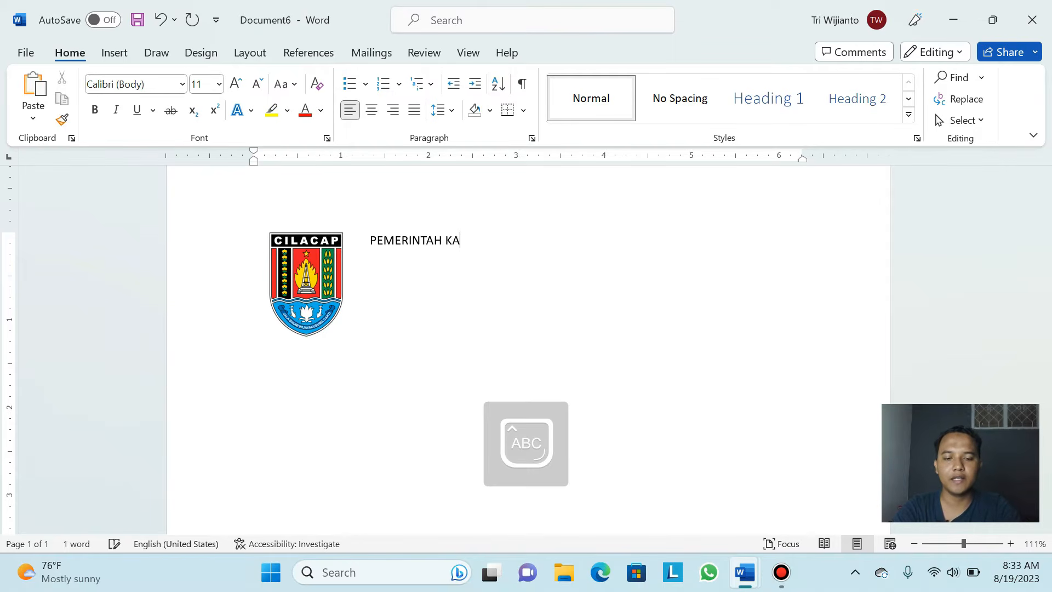
pyautogui.write('BUPATEN C')
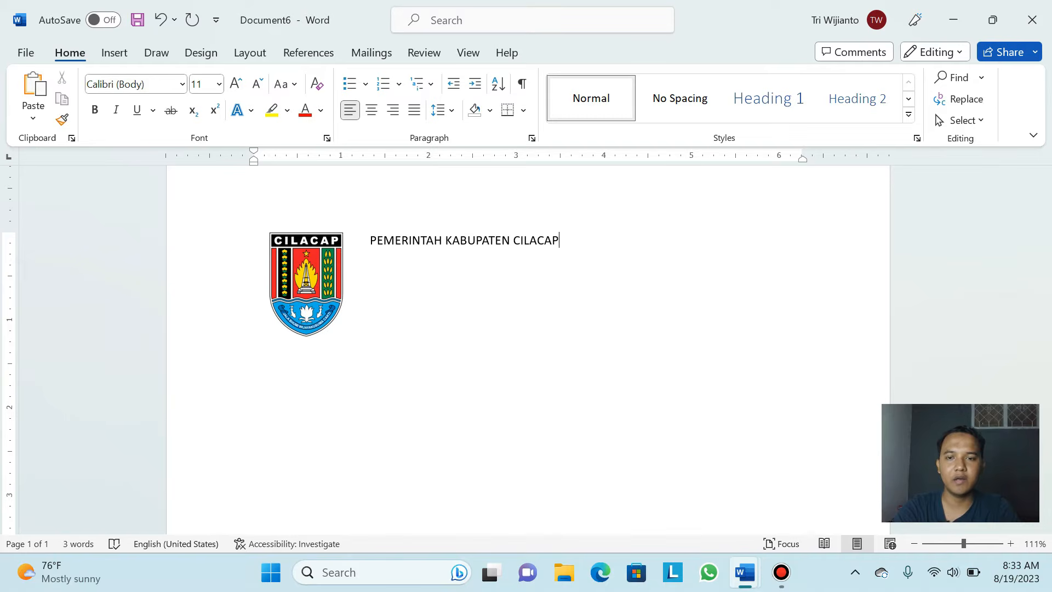
pyautogui.write('ILACAP')
pyautogui.press('Return')
pyautogui.write('KECA')
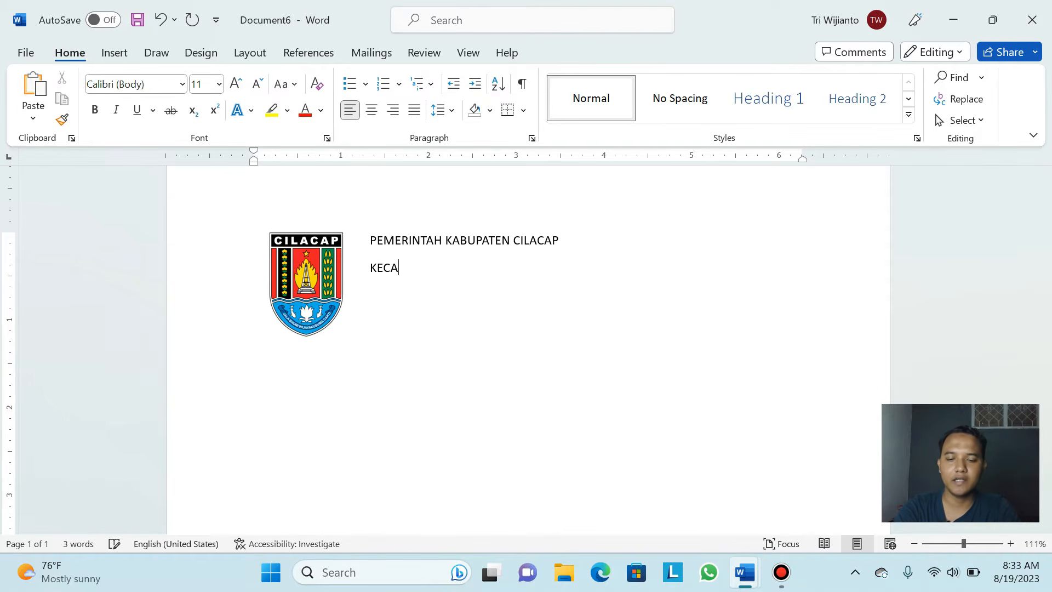
pyautogui.write('MATA')
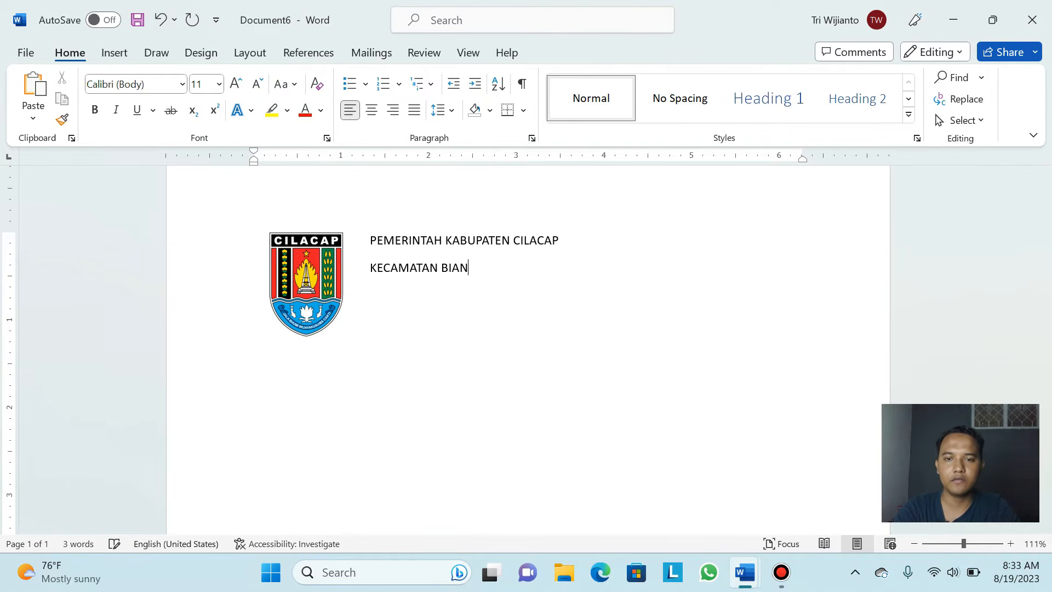
pyautogui.write('N BINANGUN ')
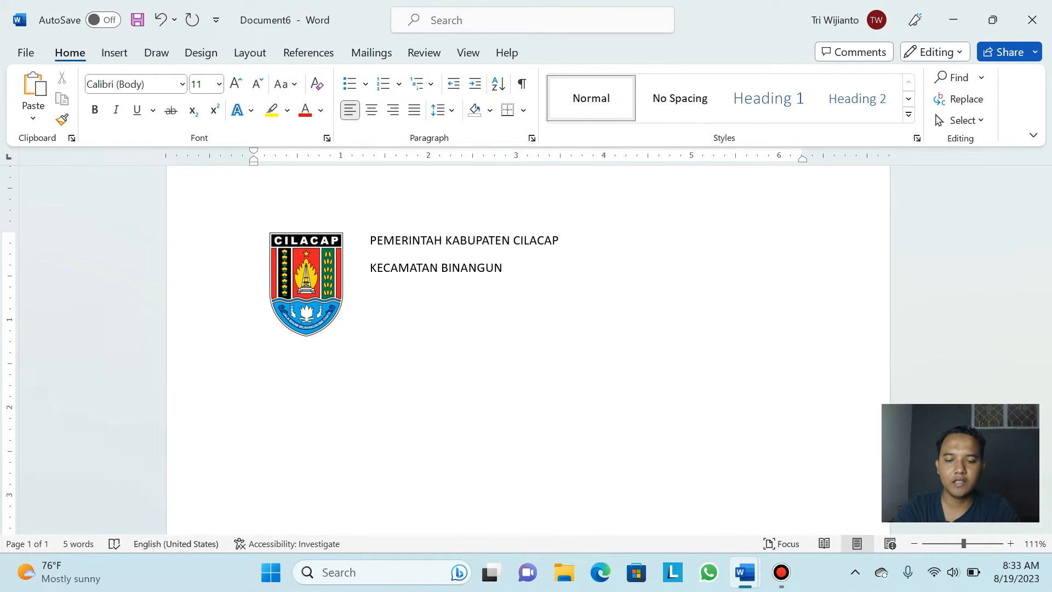
pyautogui.write('DESA PAGUBUGAN KULON')
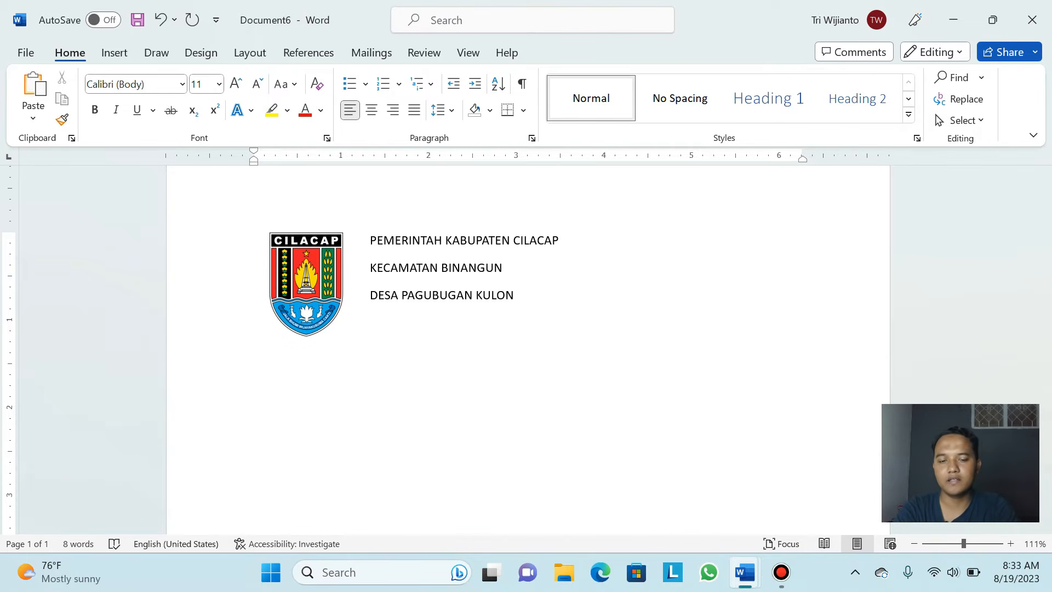
pyautogui.press('capslock')
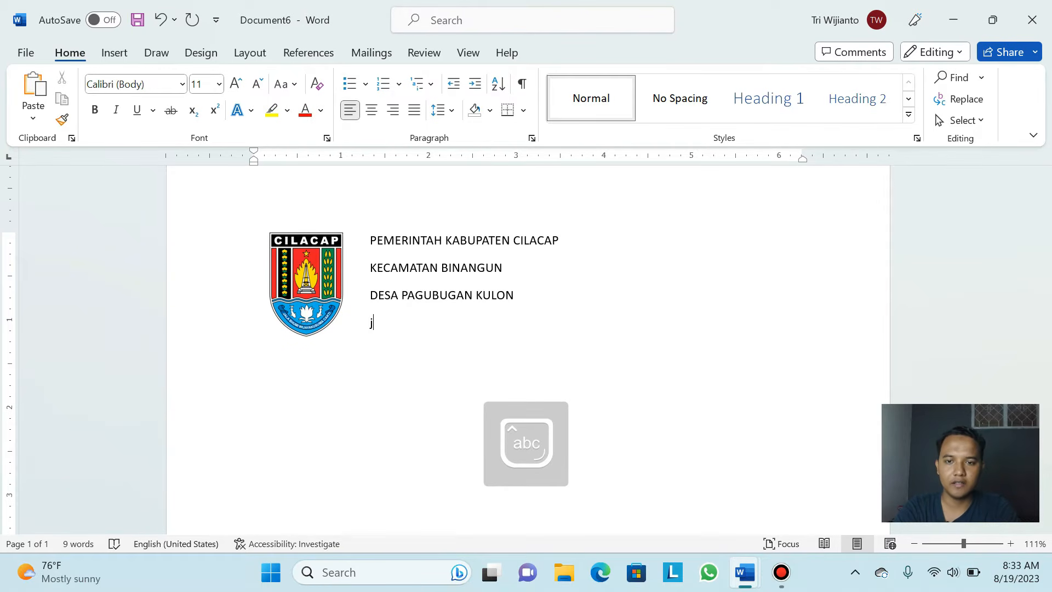
# Type 'Jalan Diponegoro Telp' as the address line and open the Insert Symbol dropdown
pyautogui.write('n Dip')
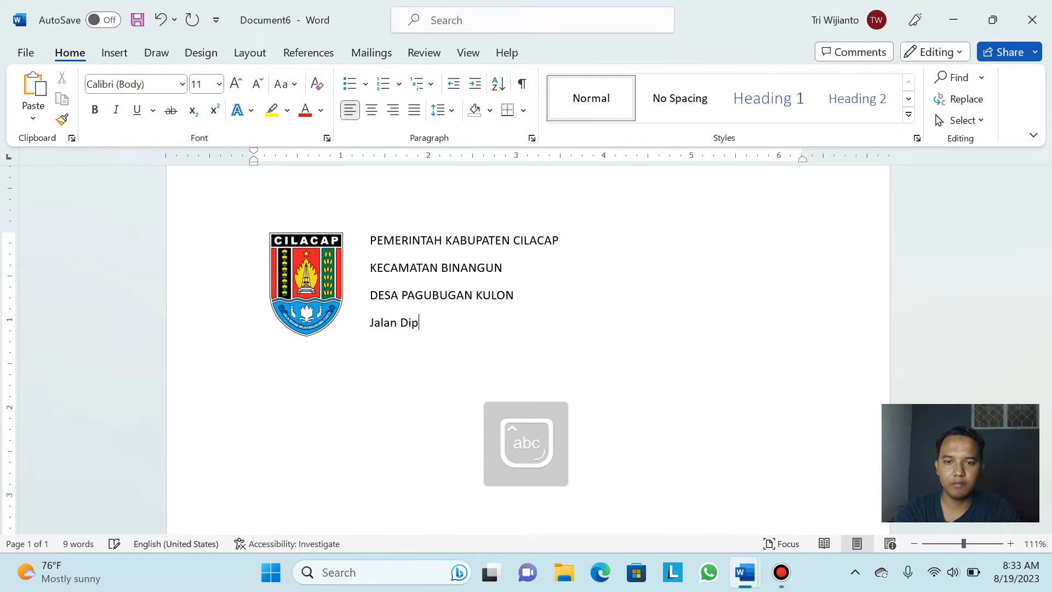
pyautogui.write('onegoro')
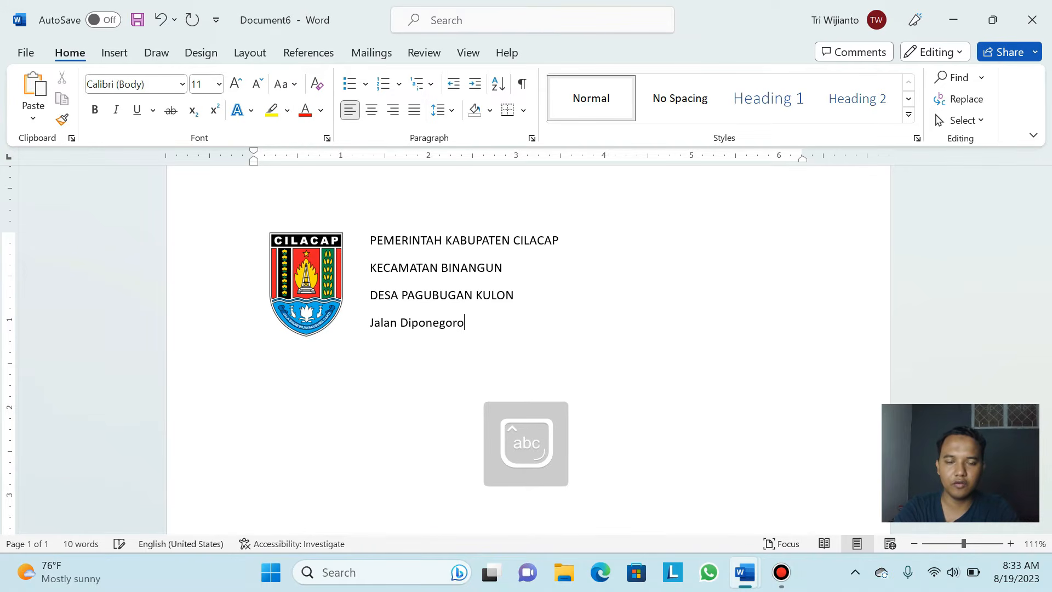
pyautogui.write(' Telp')
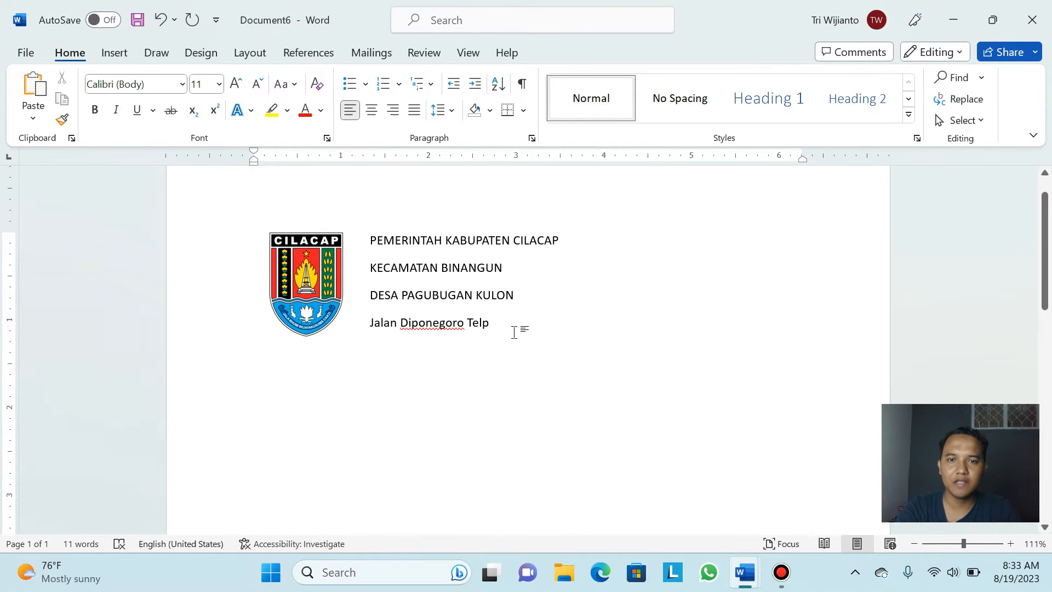
pyautogui.click(120, 63)
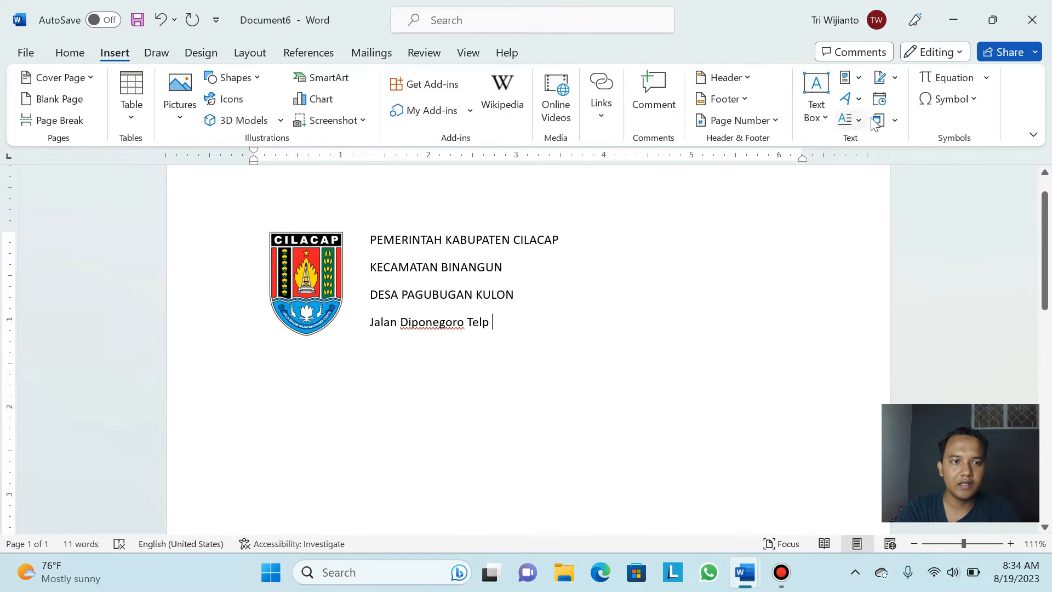
pyautogui.click(970, 102)
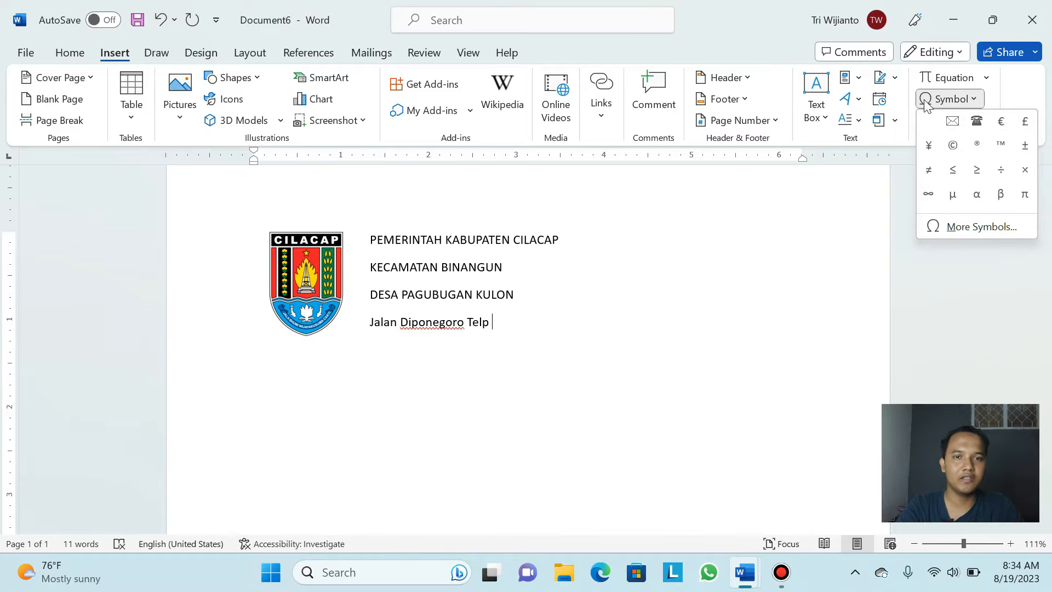
# Insert the Wingdings telephone symbol after 'Telp' via More Symbols, then close the dialog
pyautogui.click(991, 232)
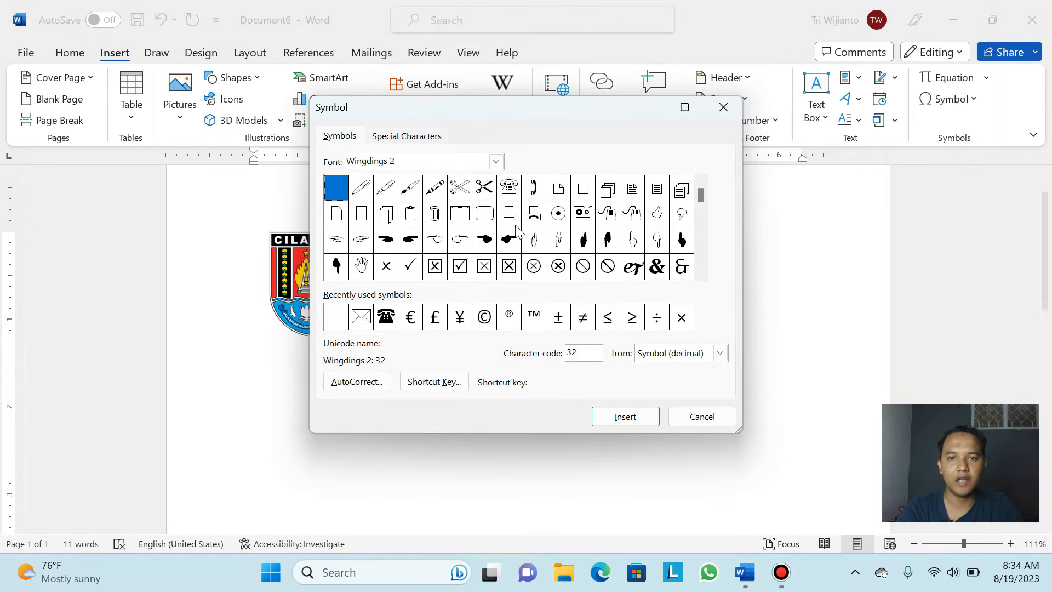
pyautogui.click(496, 161)
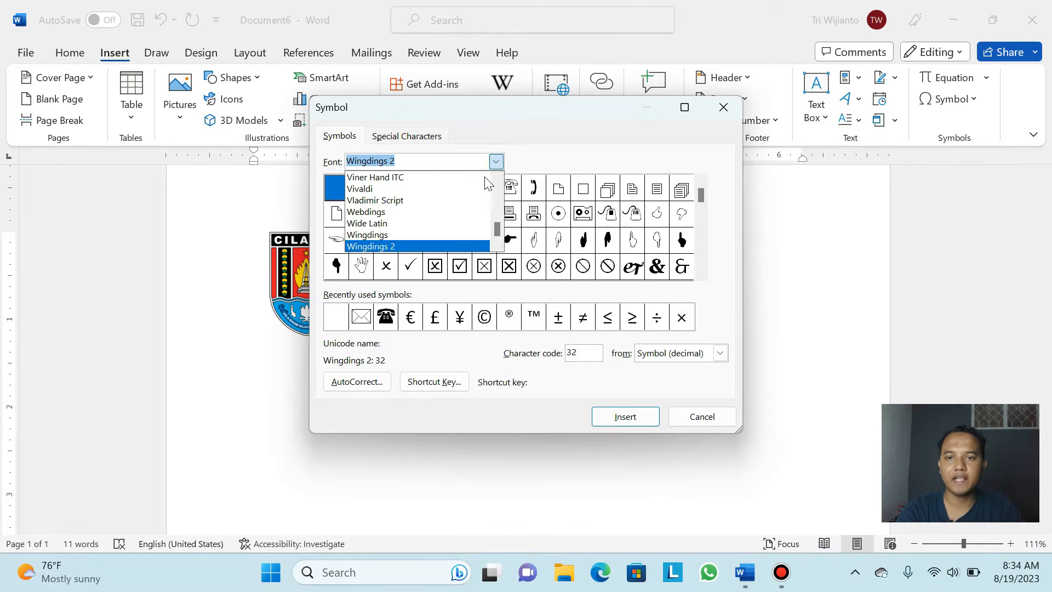
pyautogui.scroll(10, 416, 217)
pyautogui.scroll(20, 415, 217)
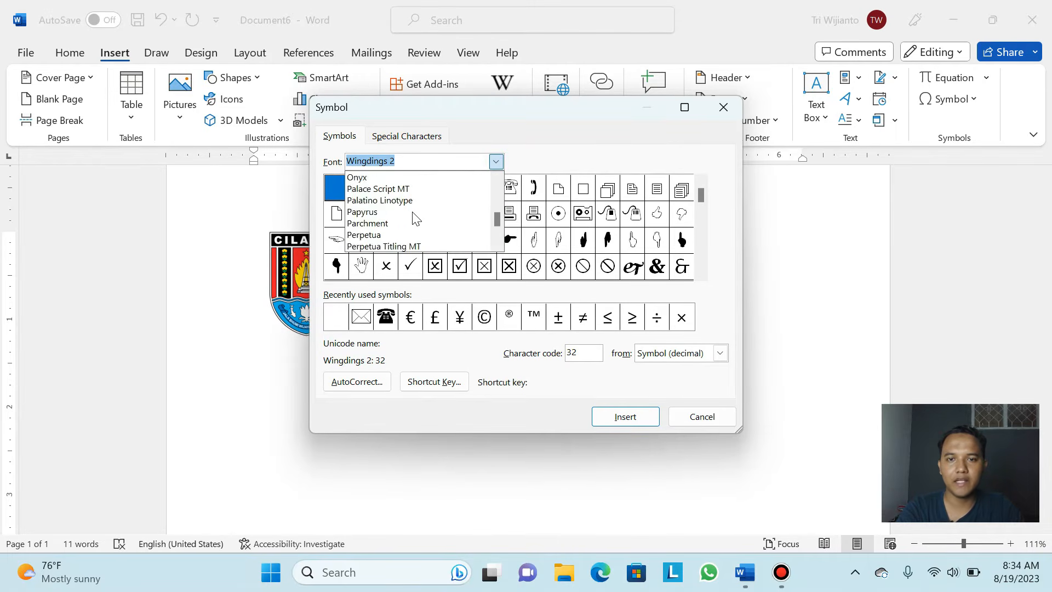
pyautogui.scroll(-6, 439, 189)
pyautogui.scroll(-20, 440, 189)
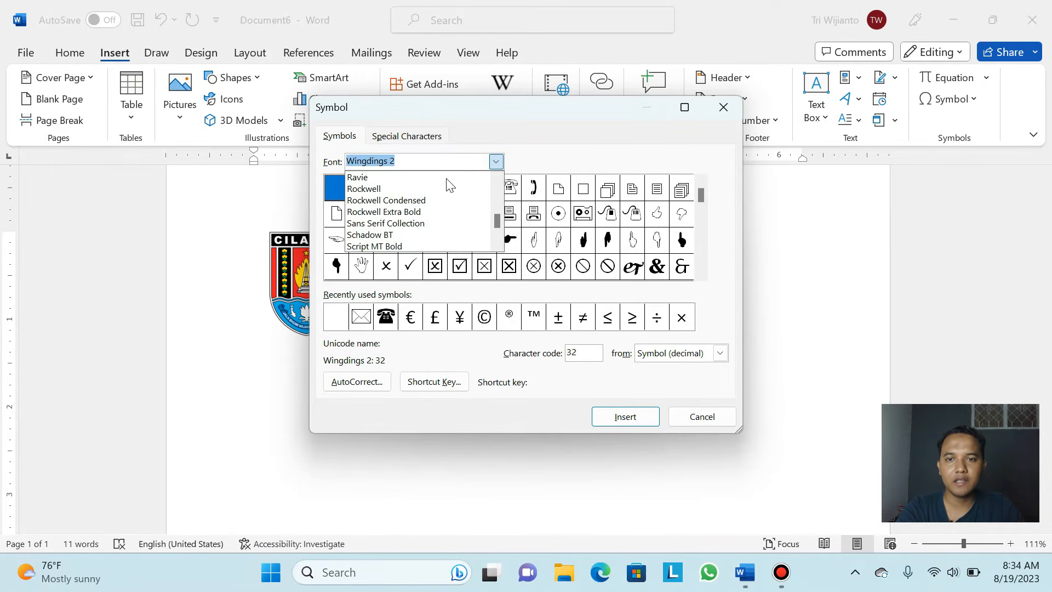
pyautogui.scroll(12, 403, 207)
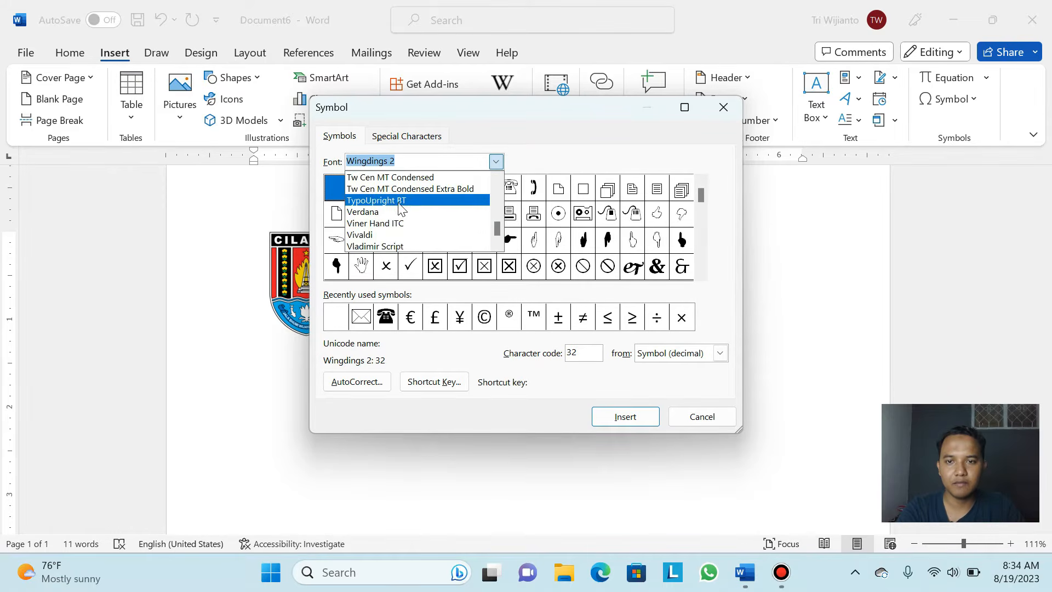
pyautogui.scroll(17, 402, 207)
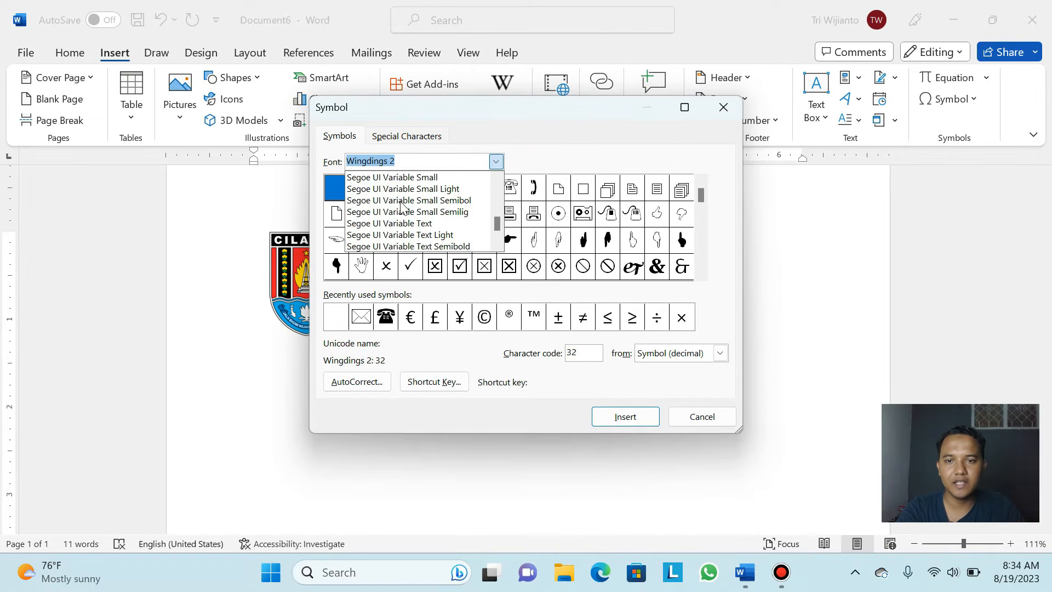
pyautogui.scroll(-2, 405, 202)
pyautogui.scroll(-20, 405, 201)
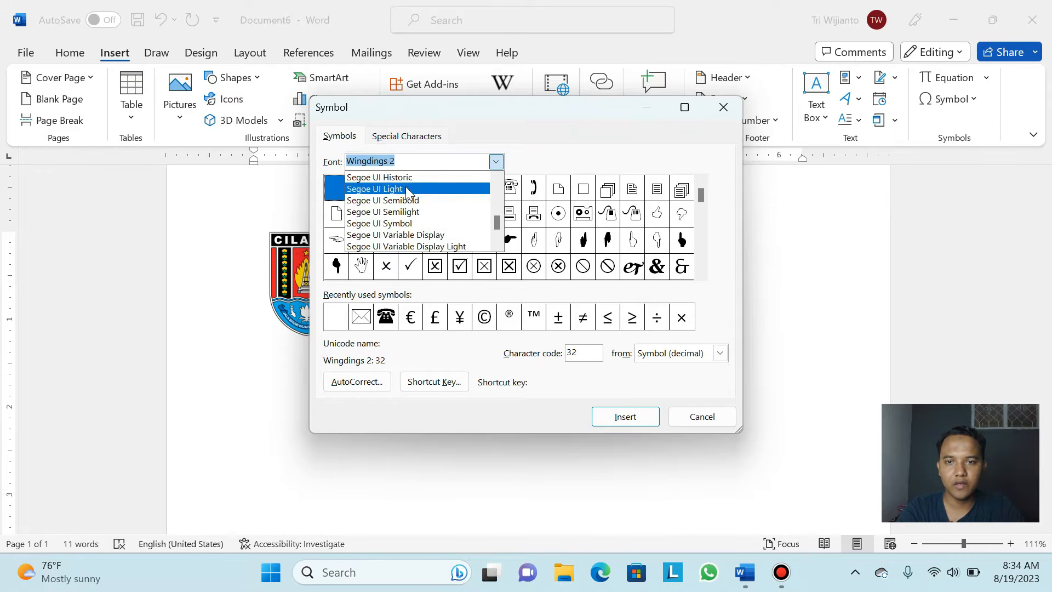
pyautogui.scroll(4, 408, 189)
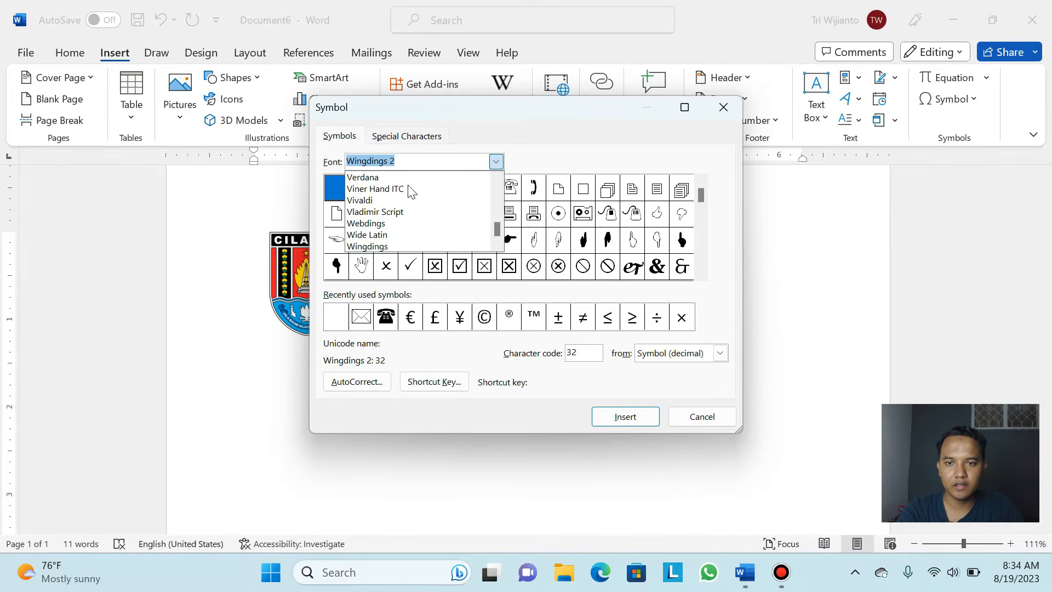
pyautogui.scroll(-3, 407, 197)
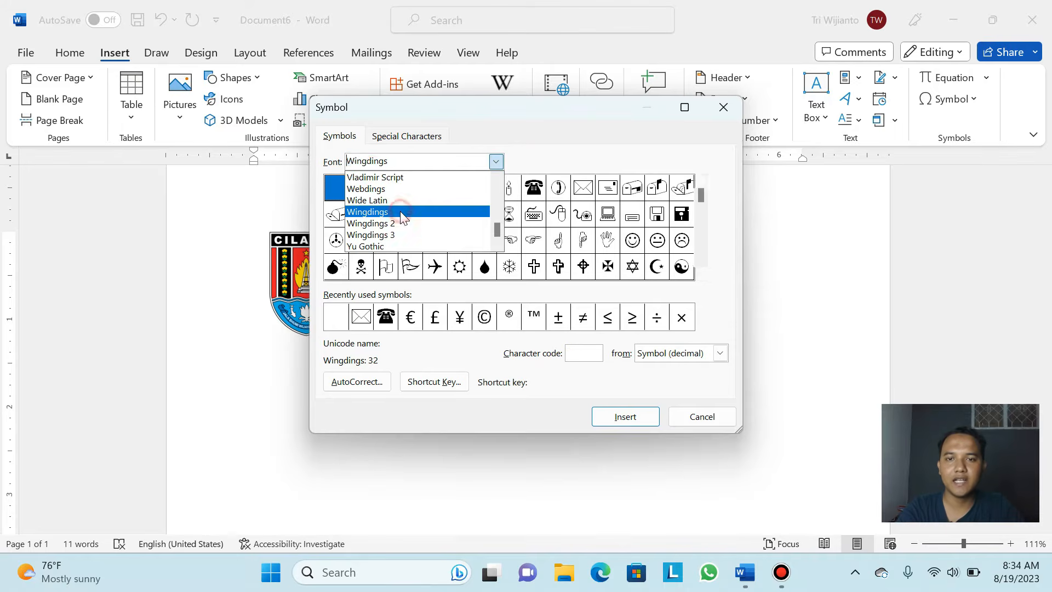
pyautogui.click(401, 213)
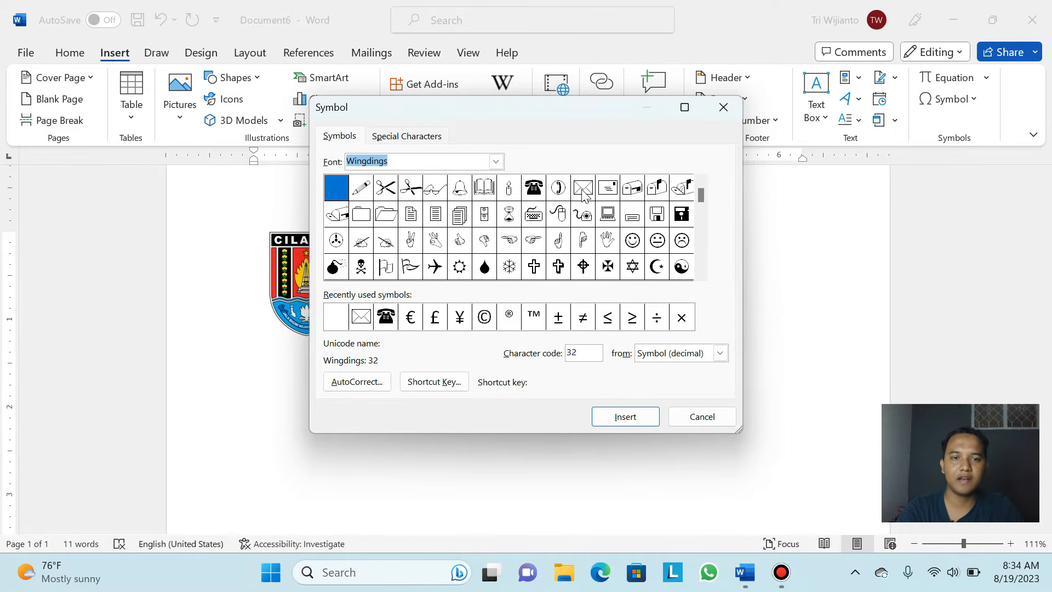
pyautogui.click(535, 188)
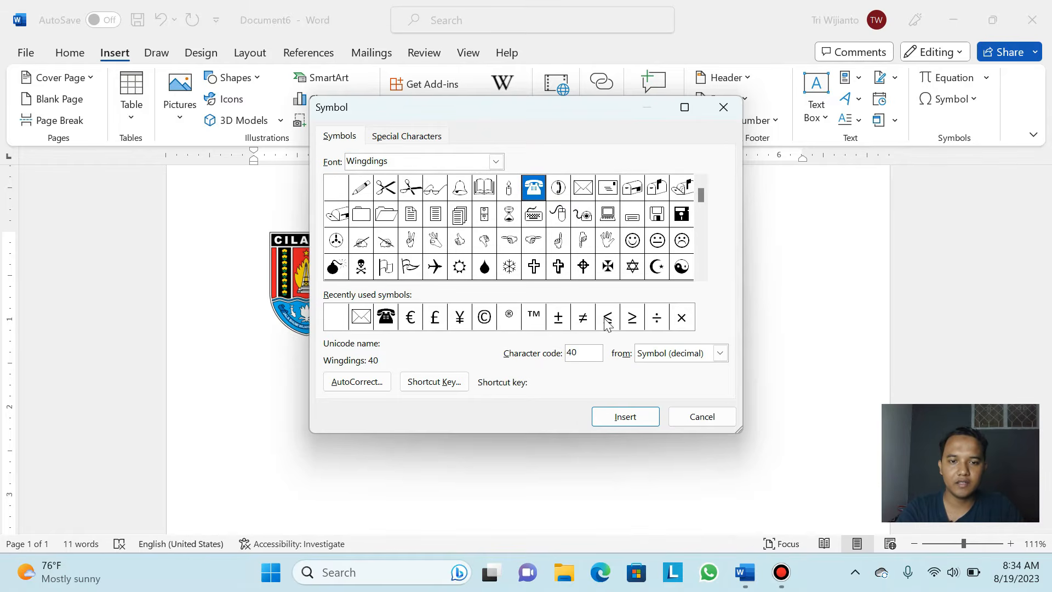
pyautogui.click(633, 419)
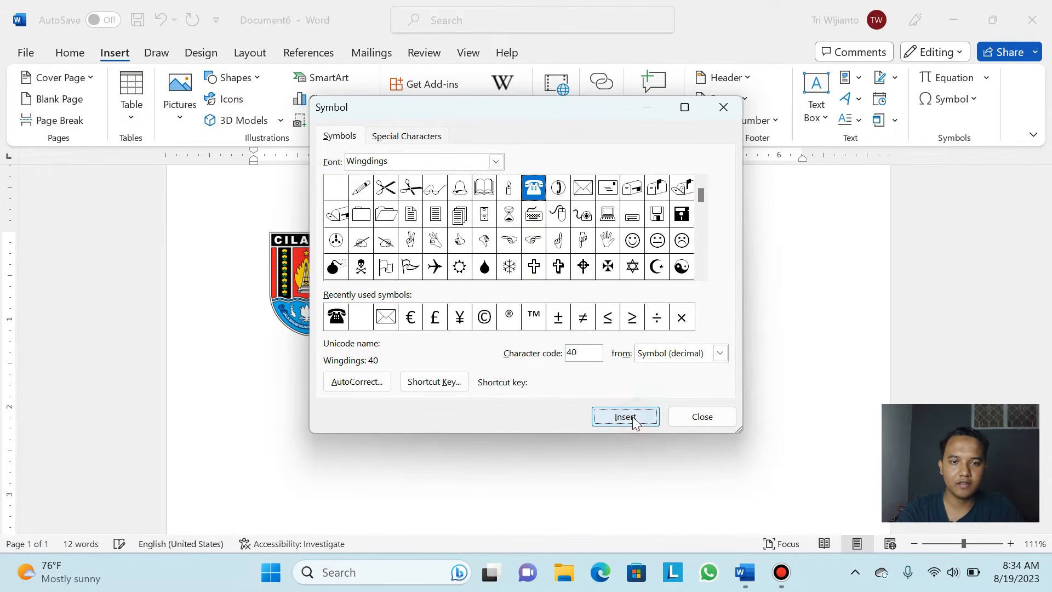
pyautogui.click(715, 420)
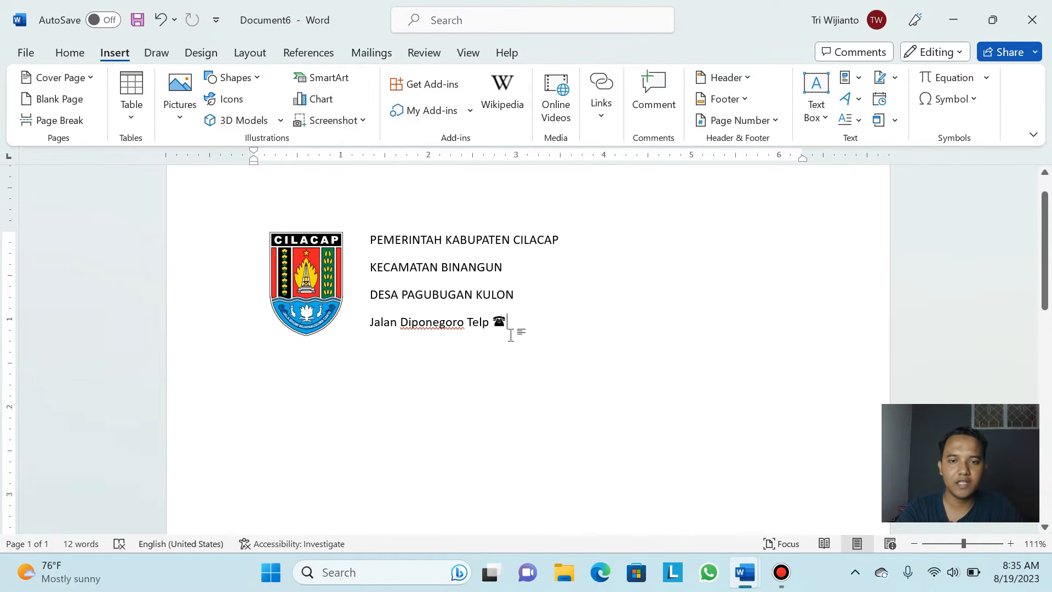
# Type the office phone number and 'Email' after the telephone symbol, then open the Symbol menu
pyautogui.write('02')
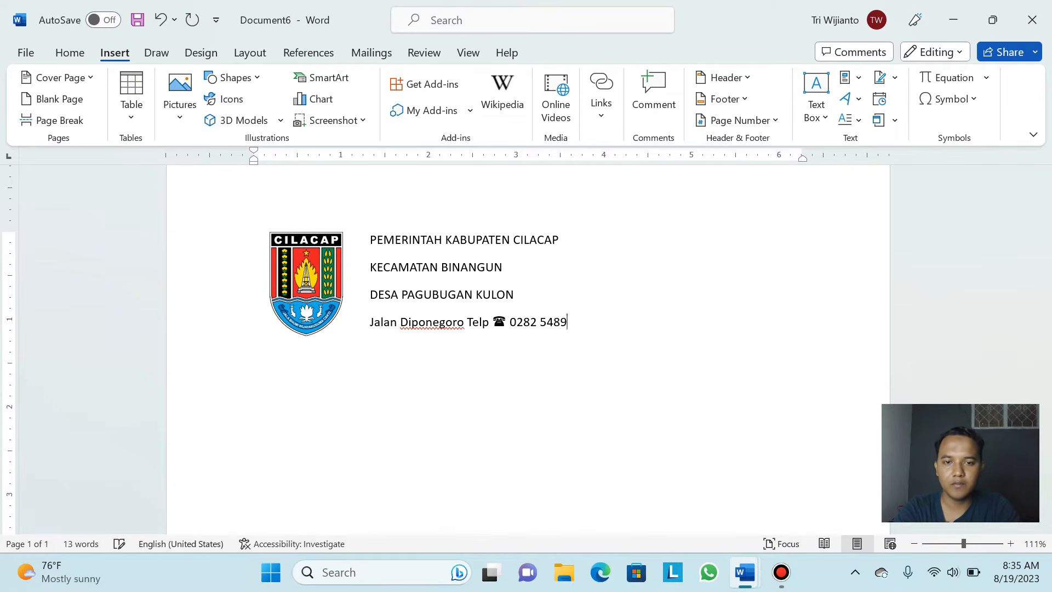
pyautogui.write('82 5489')
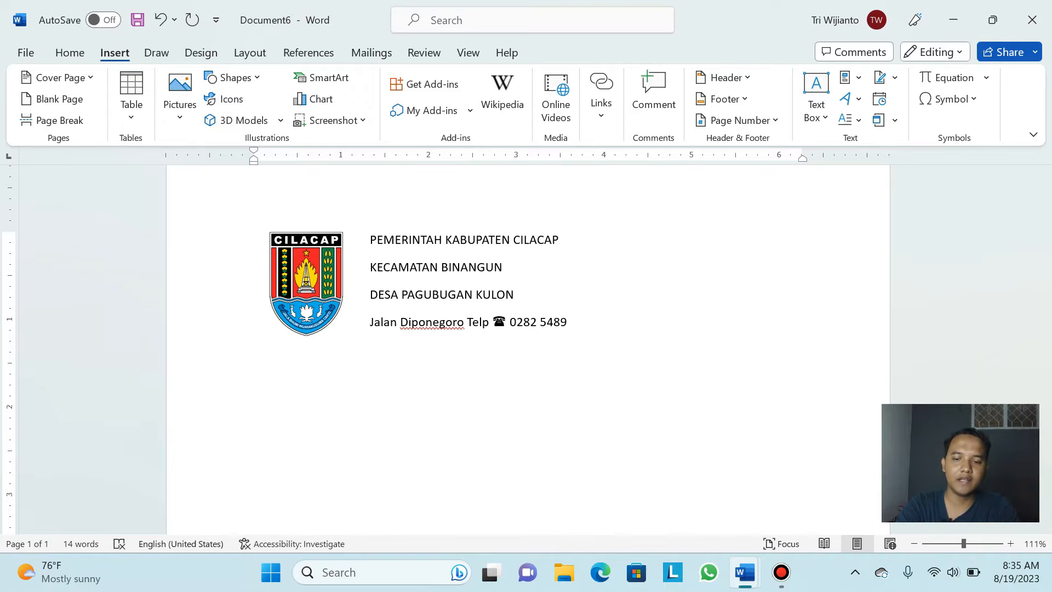
pyautogui.press('capslock')
pyautogui.write('Ea')
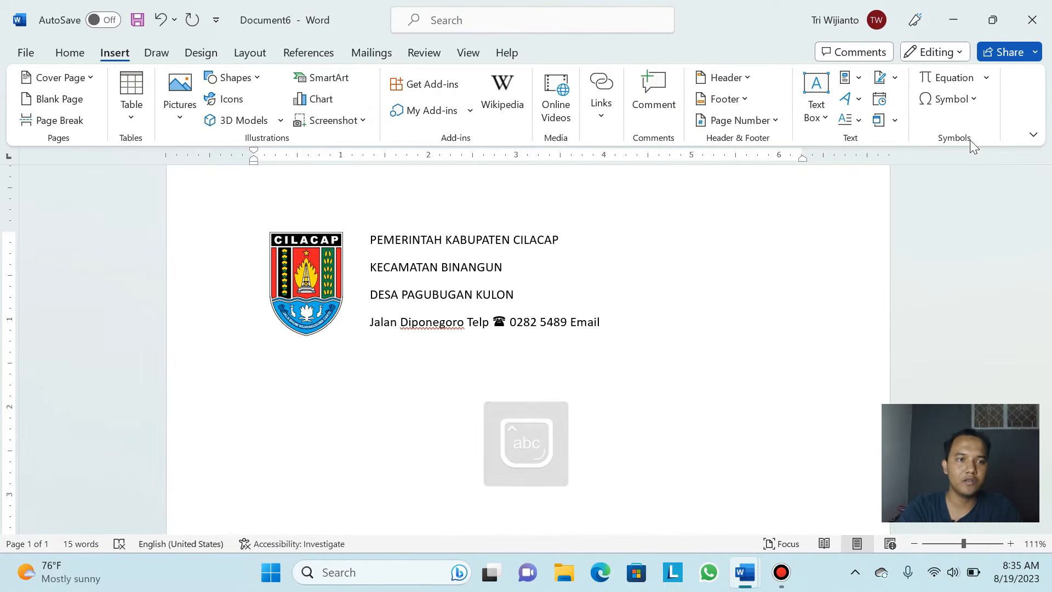
pyautogui.click(950, 99)
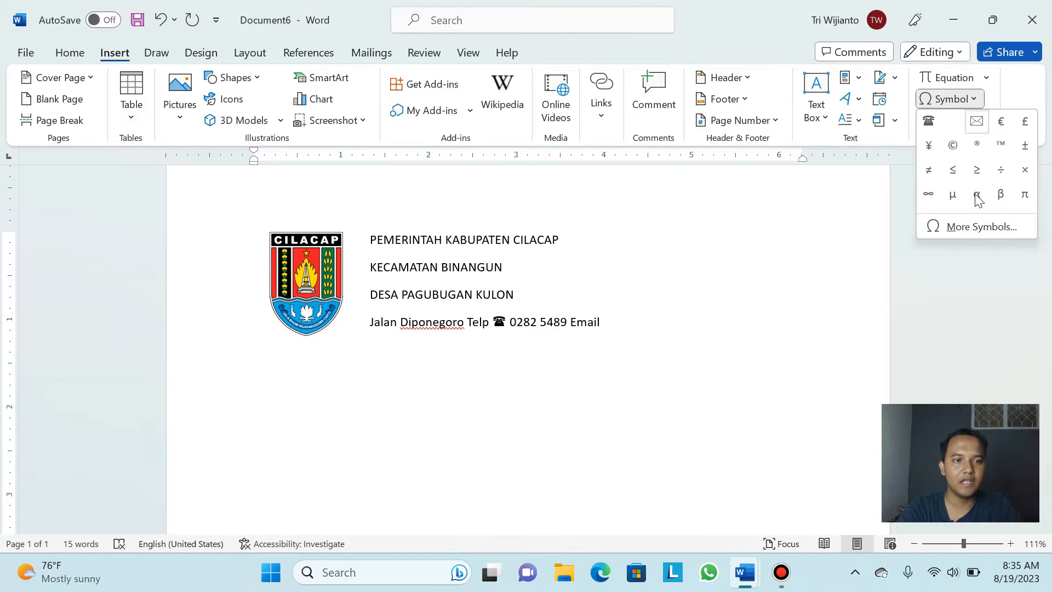
# Insert the Wingdings envelope symbol after 'Email' and type the village's e-mail address
pyautogui.click(973, 228)
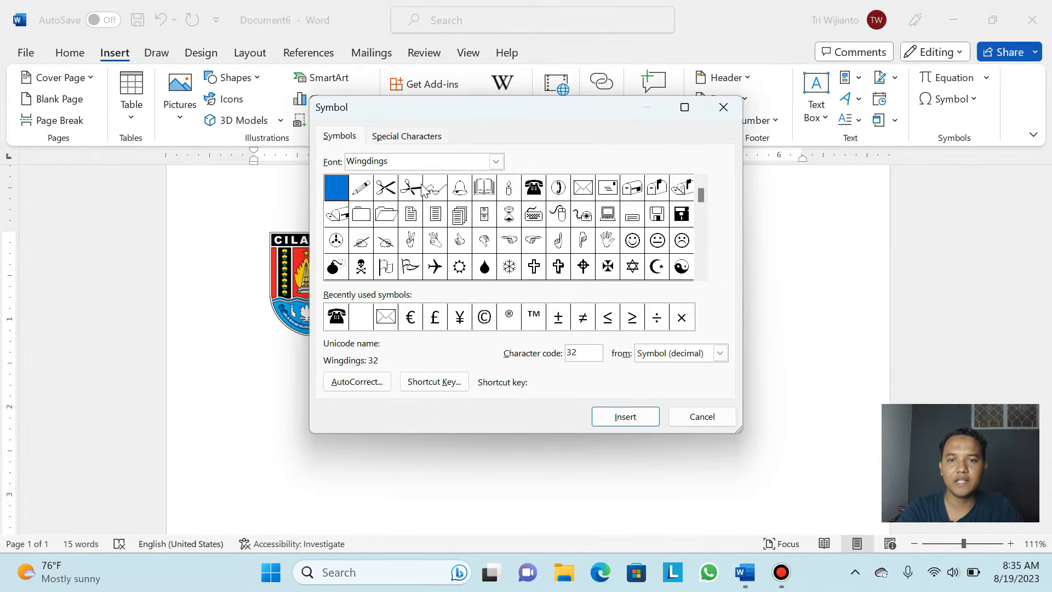
pyautogui.click(581, 193)
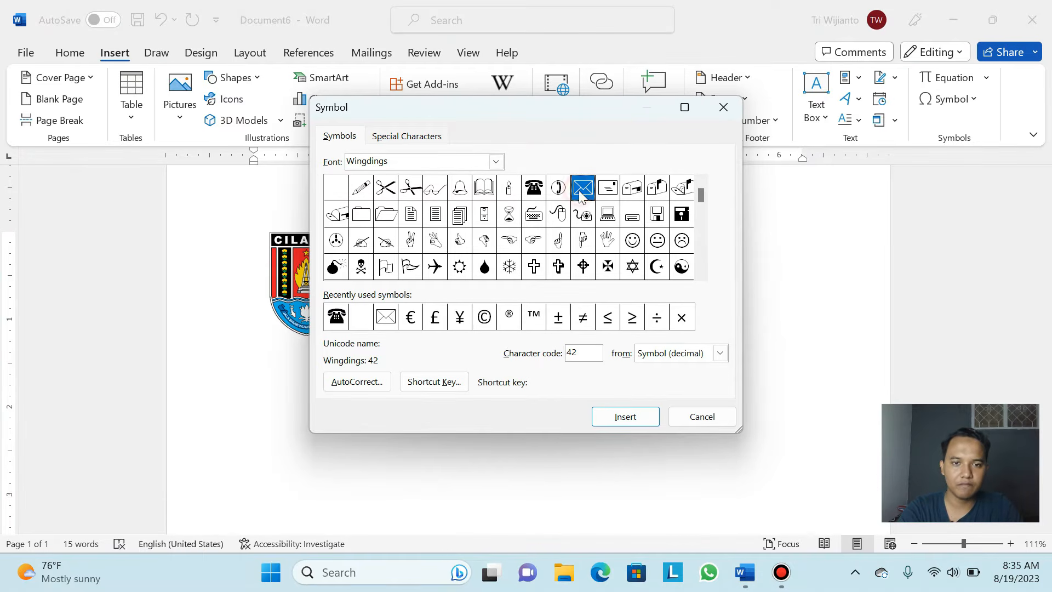
pyautogui.click(636, 419)
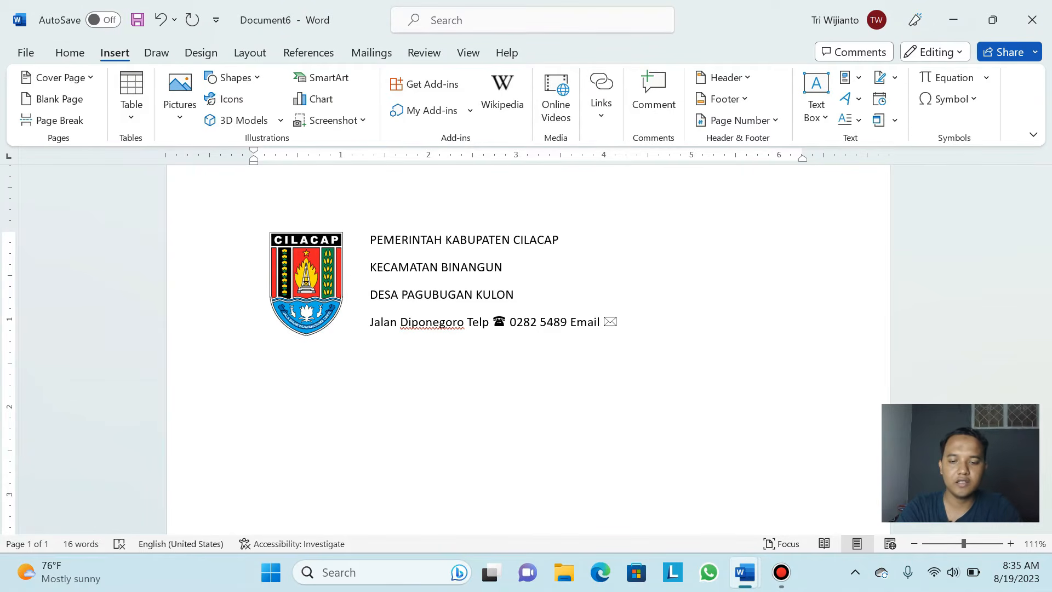
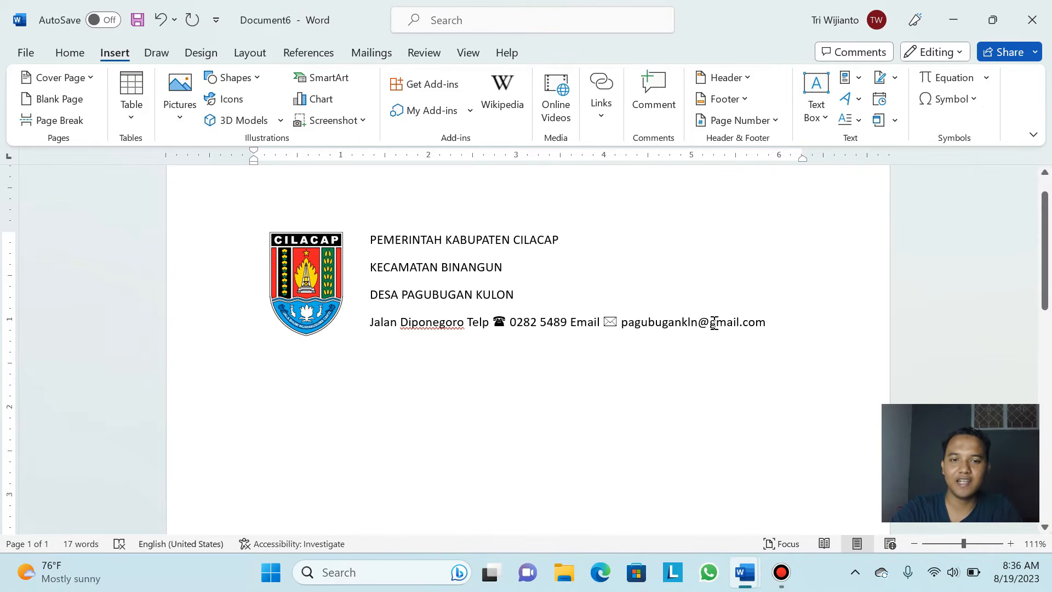
# End the contact line so the e-mail address becomes a hyperlink and a new line starts
pyautogui.press('Return')
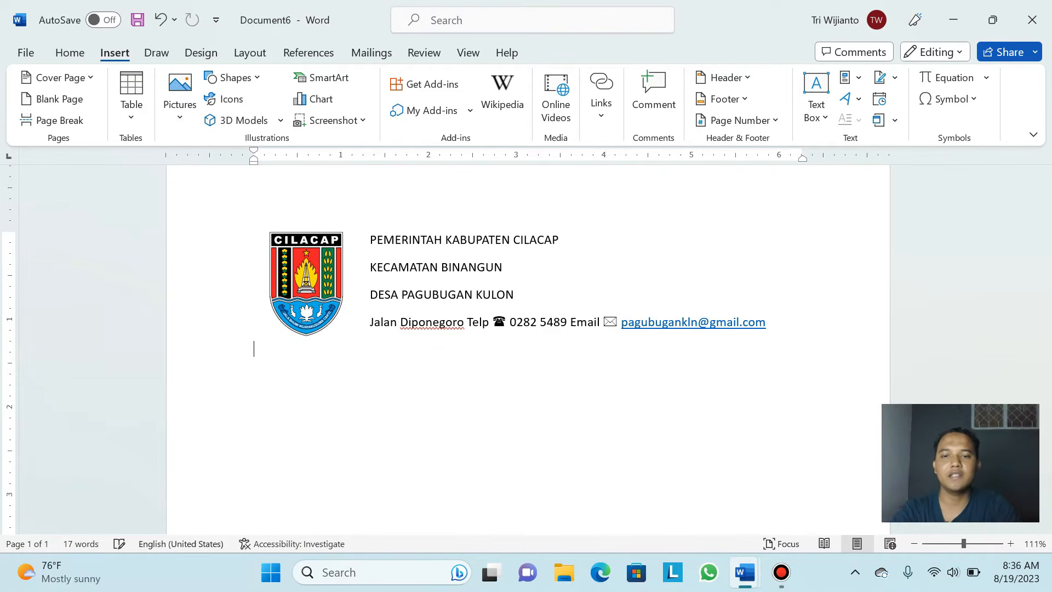
# Type 'Kode Pos' followed by the village's postal code on the new line
pyautogui.write('K')
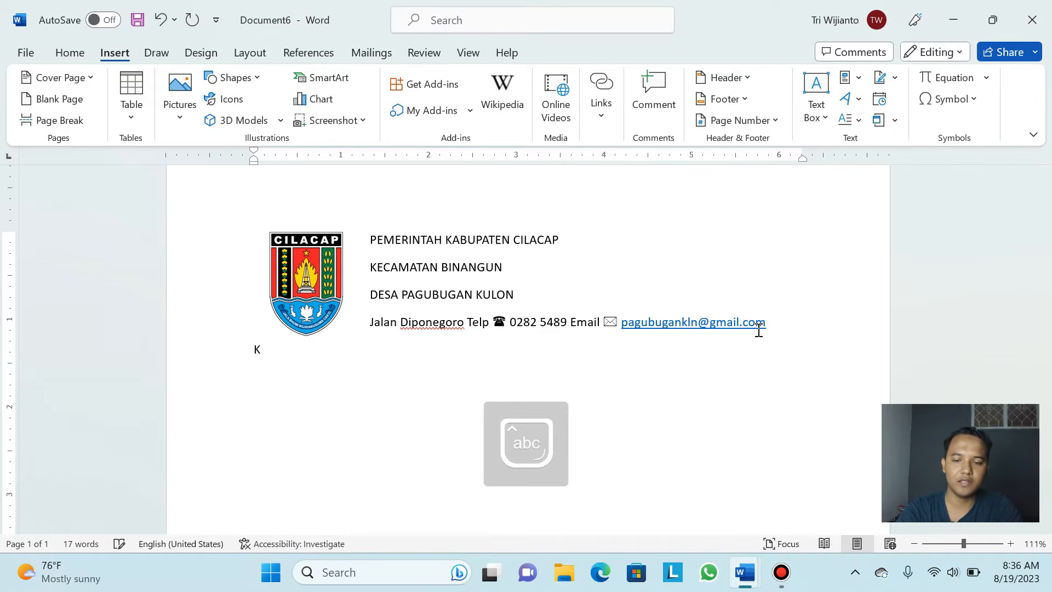
pyautogui.write('ode P')
pyautogui.press('capslock')
pyautogui.write('os')
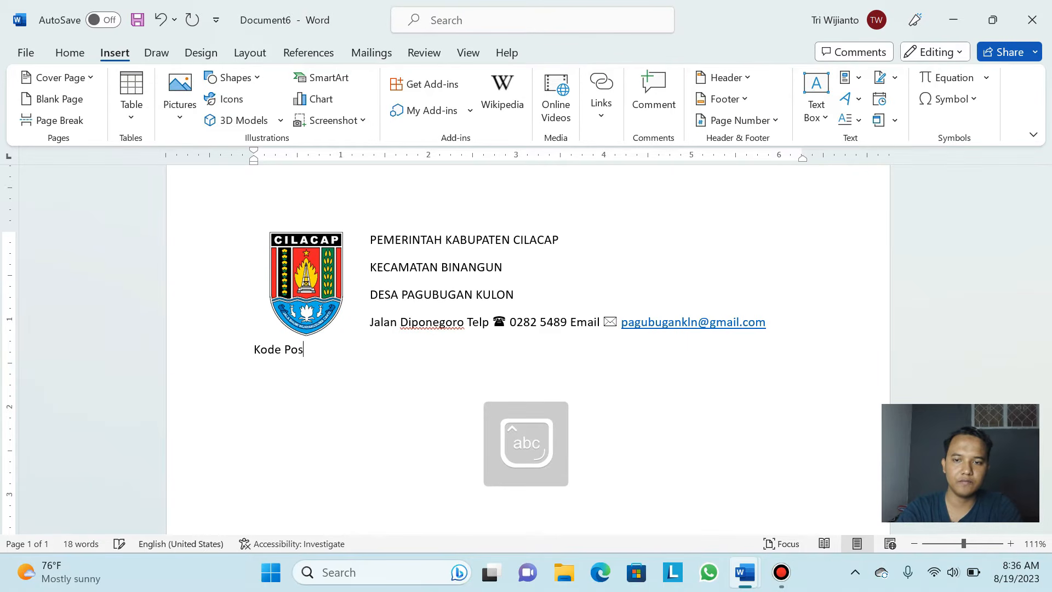
pyautogui.write(' 53')
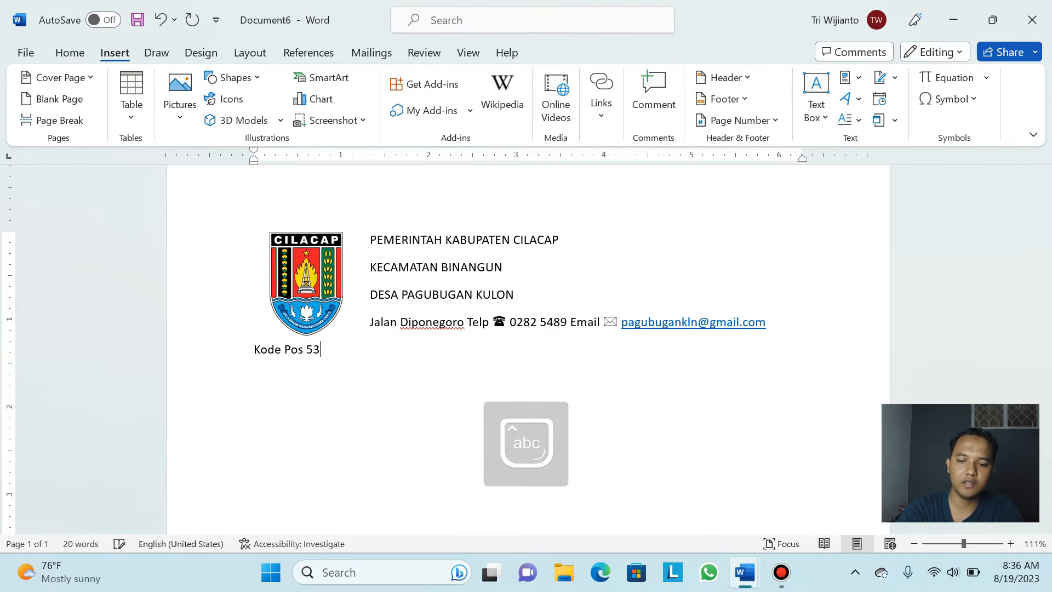
pyautogui.write('283')
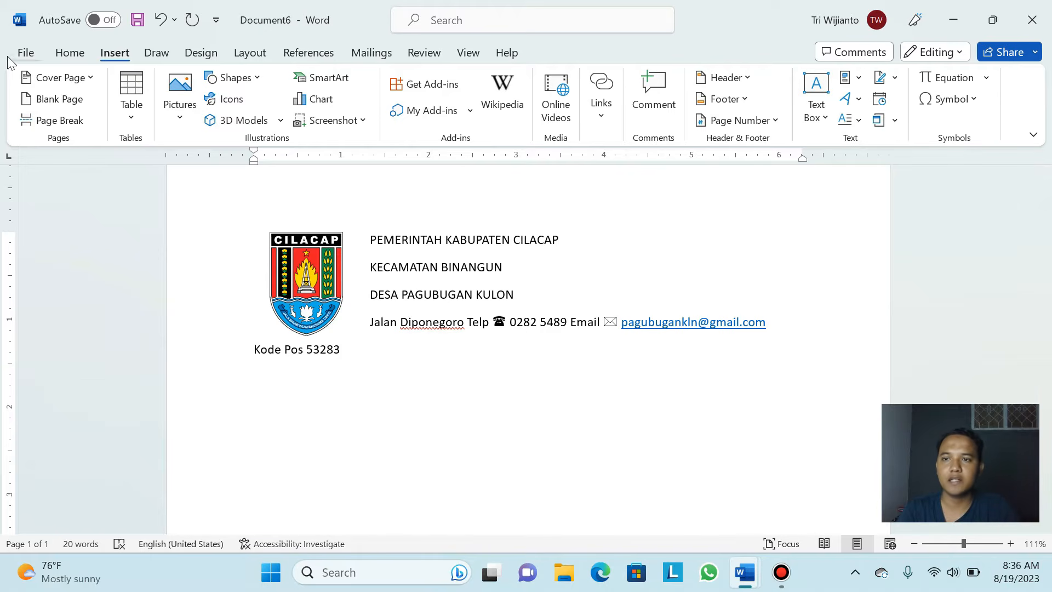
# Change the font of the three header lines beside the Cilacap logo to Arial
pyautogui.click(58, 54)
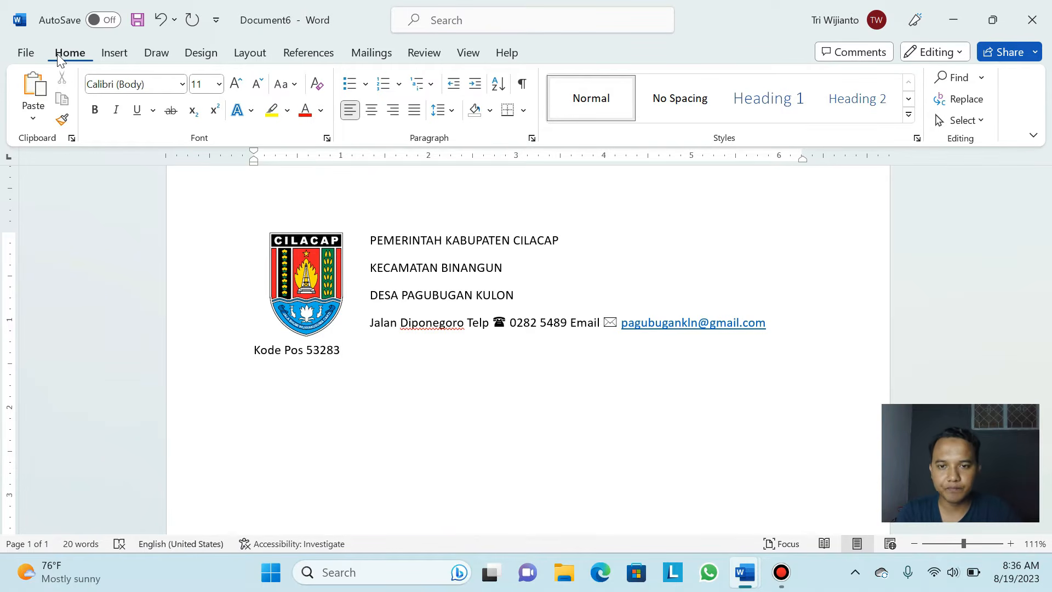
pyautogui.click(425, 245)
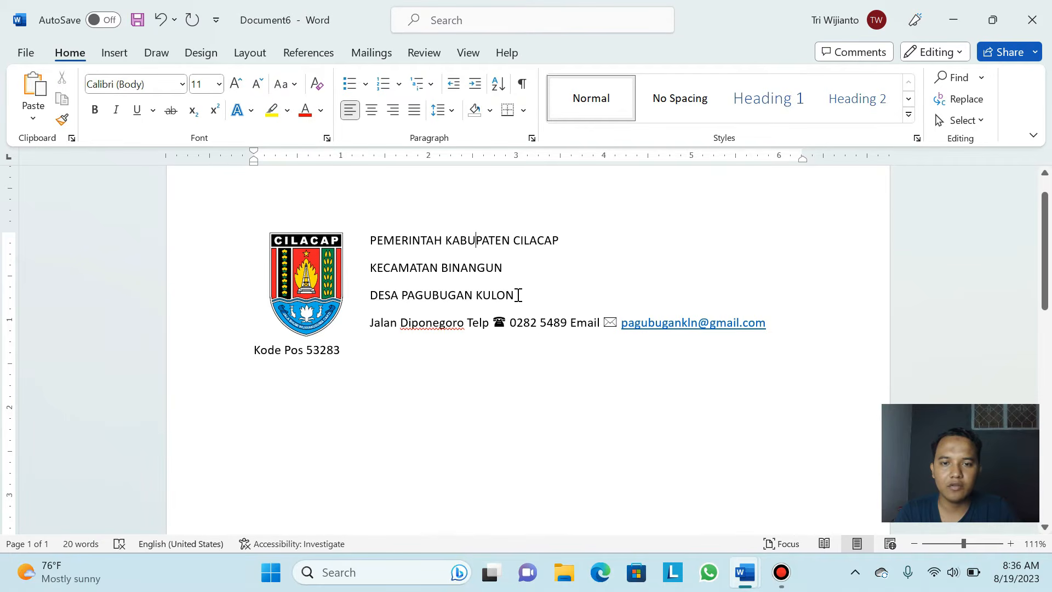
pyautogui.moveTo(518, 295); pyautogui.dragTo(382, 246)
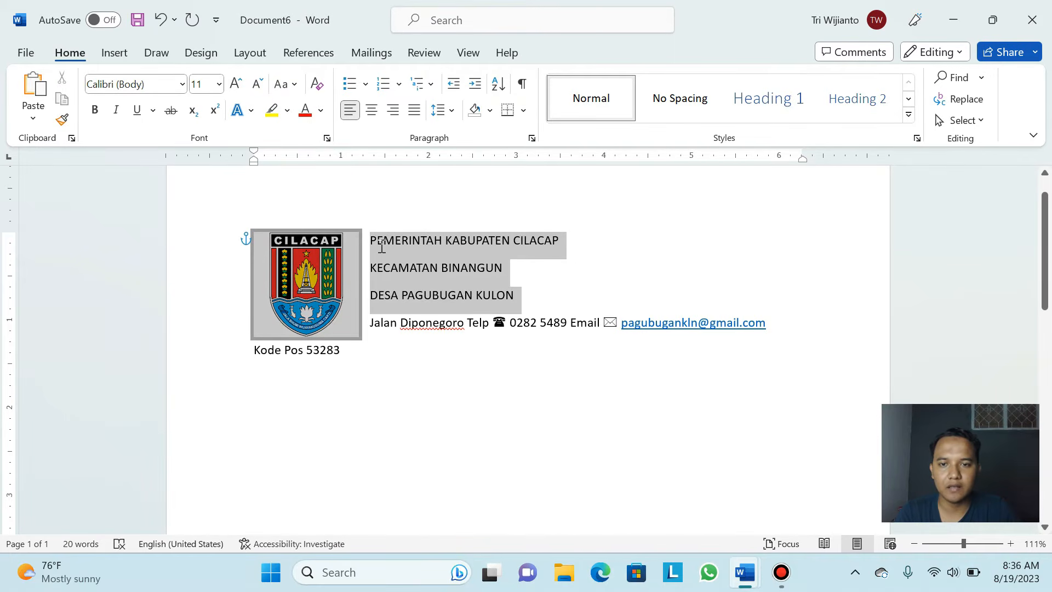
pyautogui.click(467, 268)
pyautogui.click(442, 235)
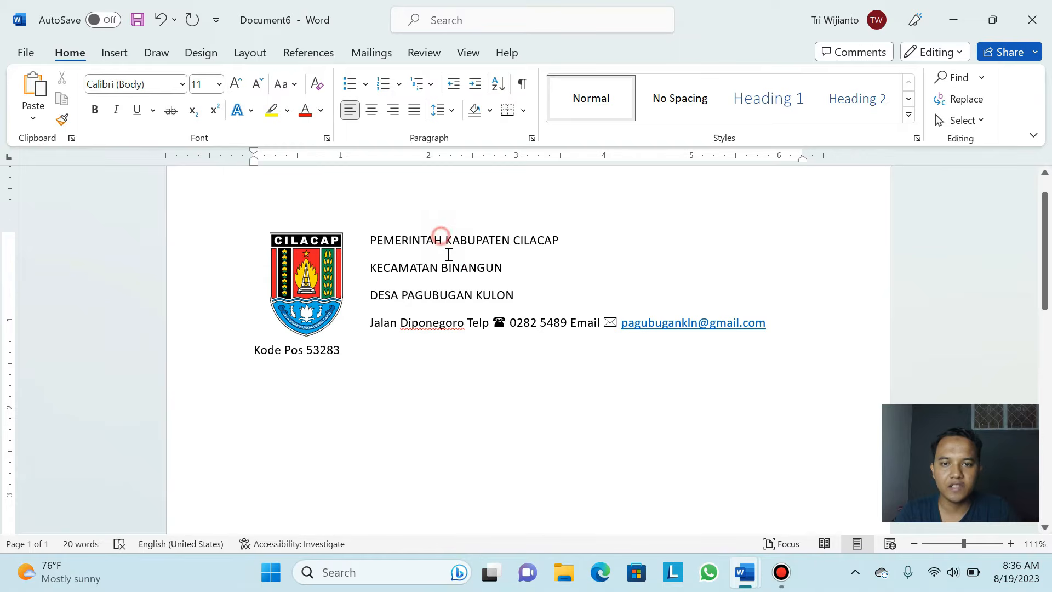
pyautogui.moveTo(515, 295); pyautogui.dragTo(378, 246)
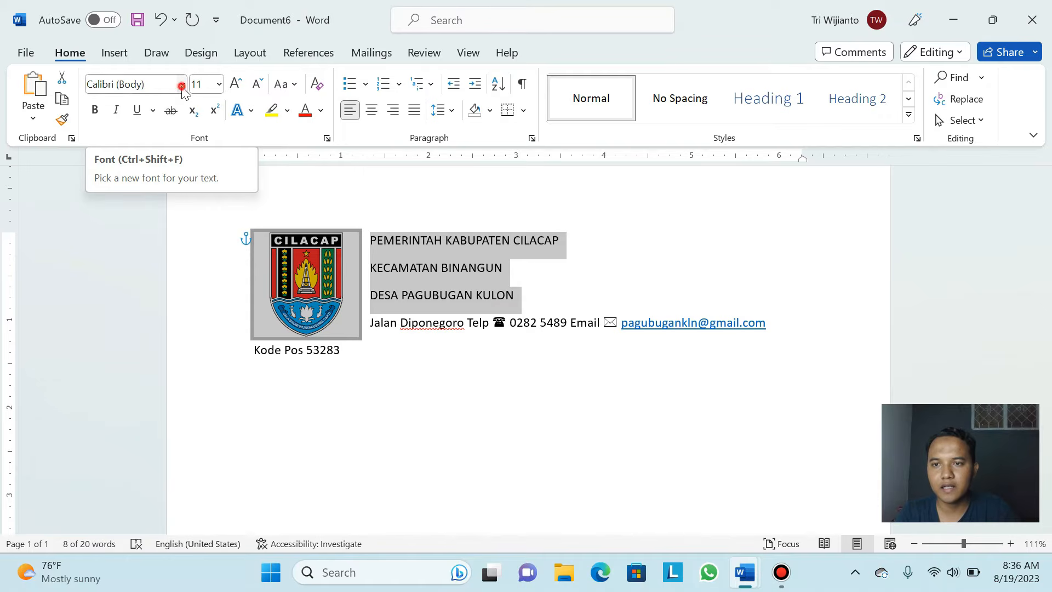
pyautogui.click(181, 85)
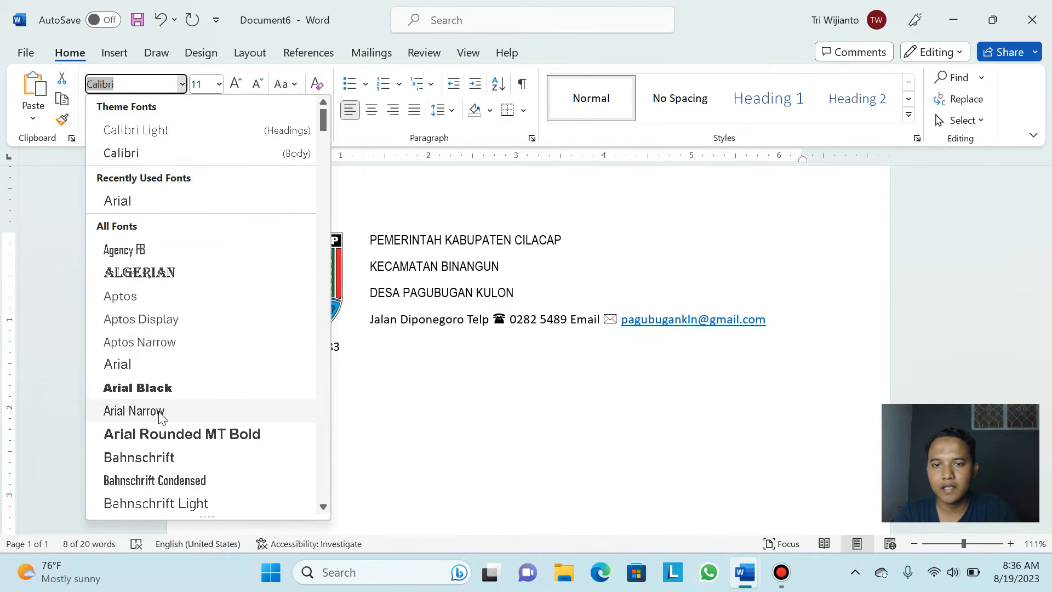
pyautogui.click(156, 203)
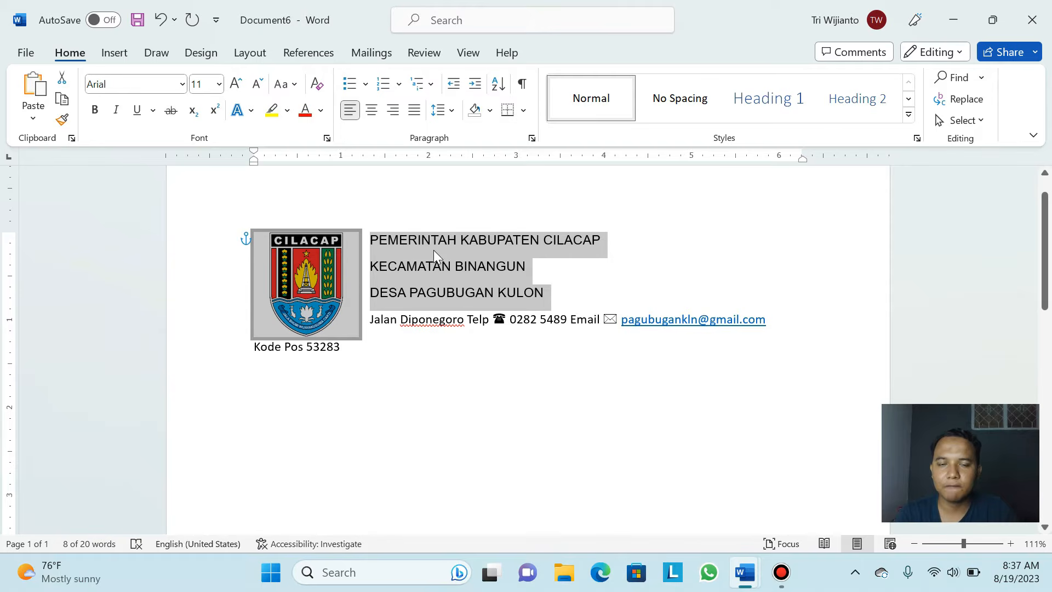
pyautogui.click(456, 270)
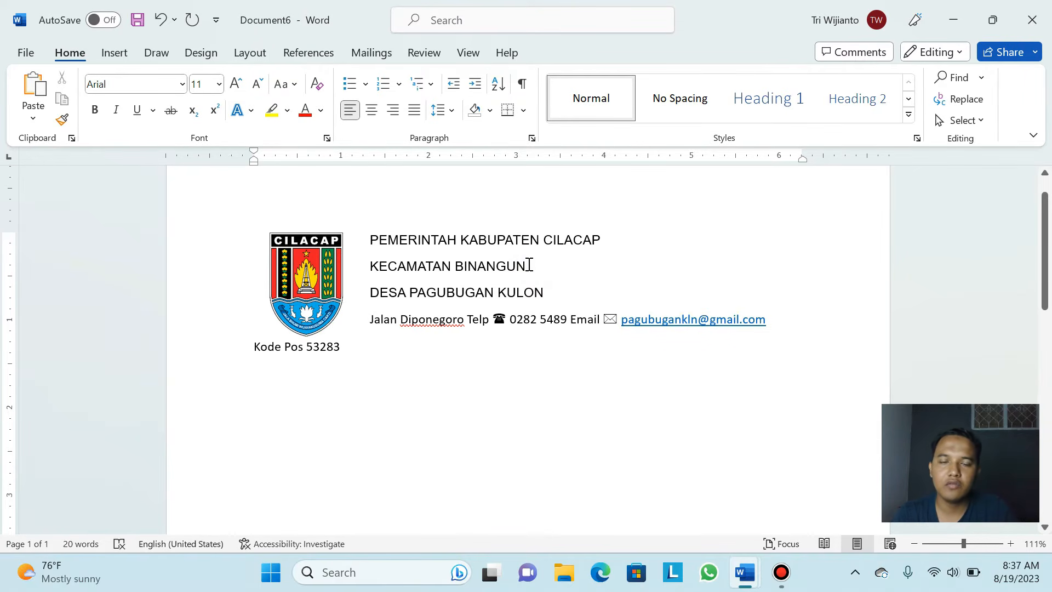
# Set the first two header lines to 12 pt
pyautogui.moveTo(535, 267); pyautogui.dragTo(390, 243)
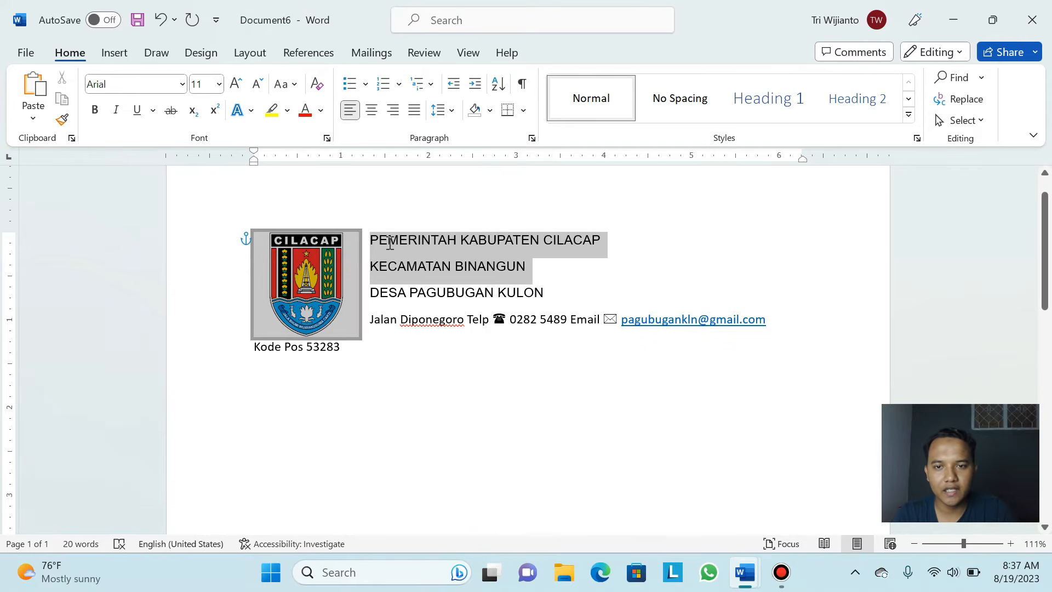
pyautogui.click(219, 87)
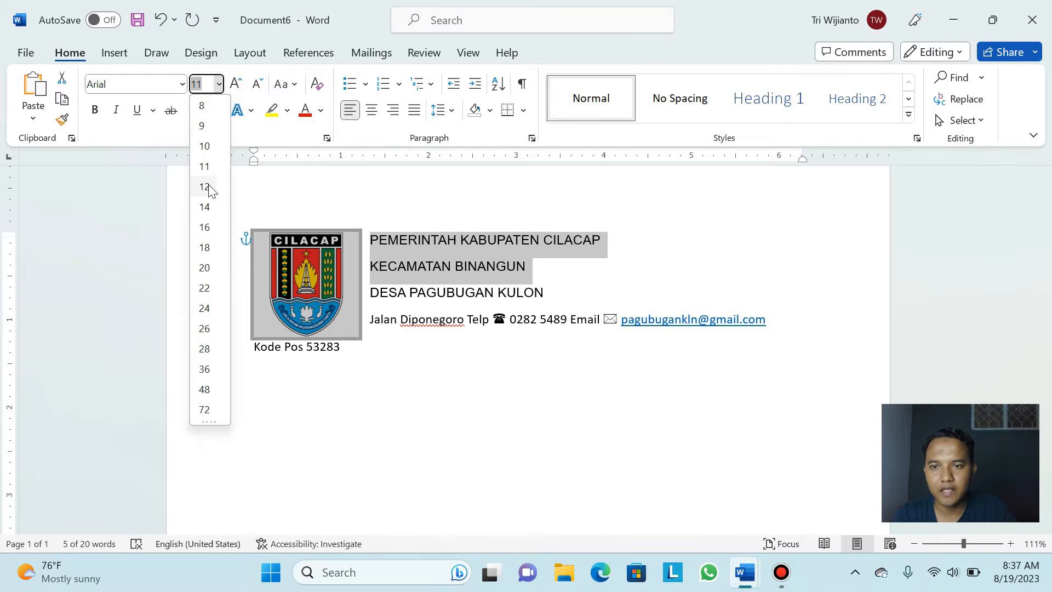
pyautogui.click(208, 188)
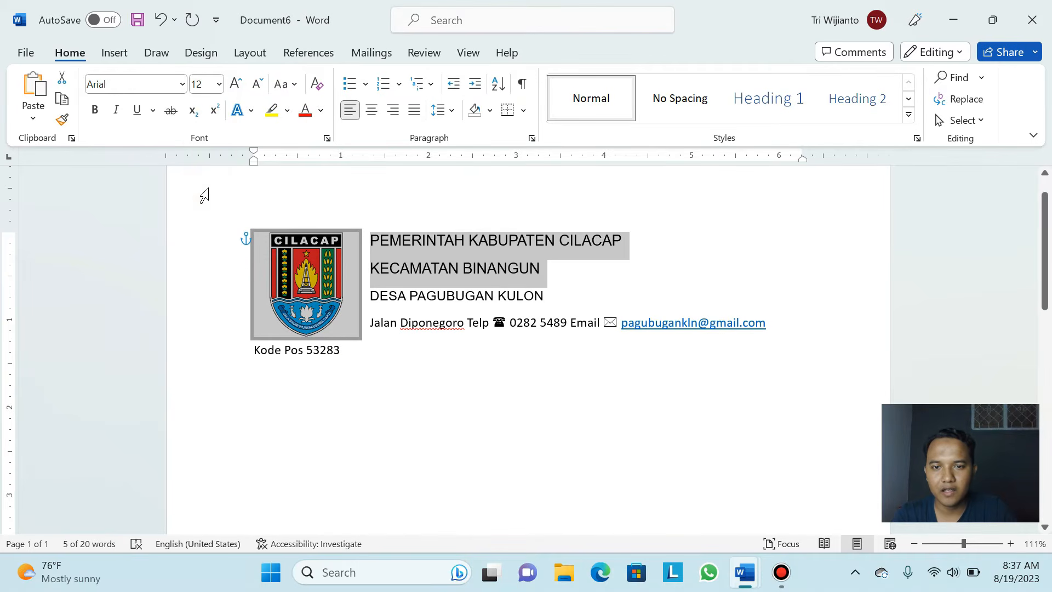
pyautogui.click(554, 299)
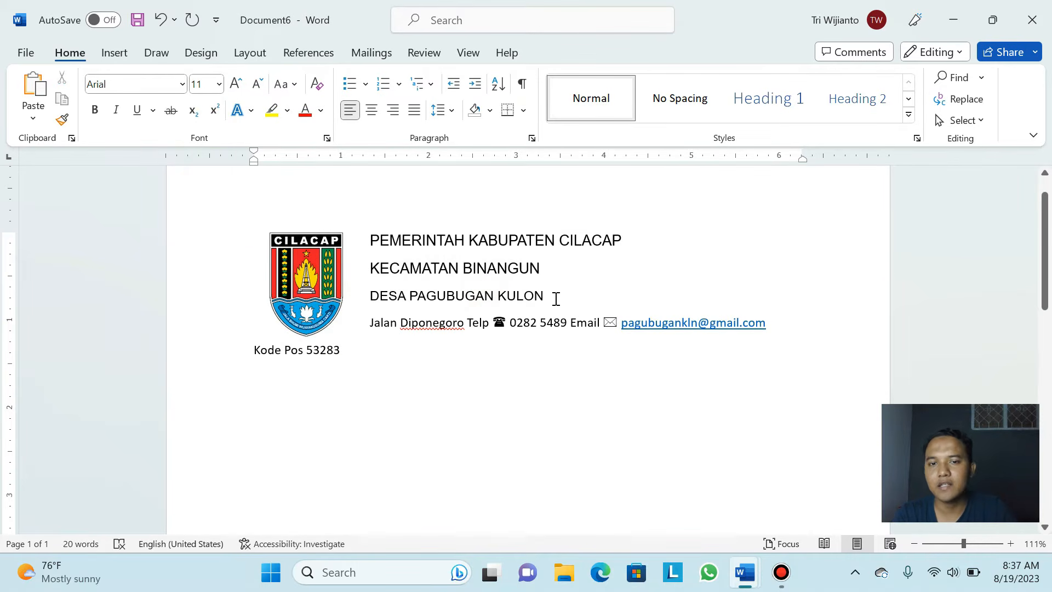
# Enlarge the DESA PAGUBUGAN KULON line to 14 pt
pyautogui.moveTo(555, 299); pyautogui.dragTo(368, 299)
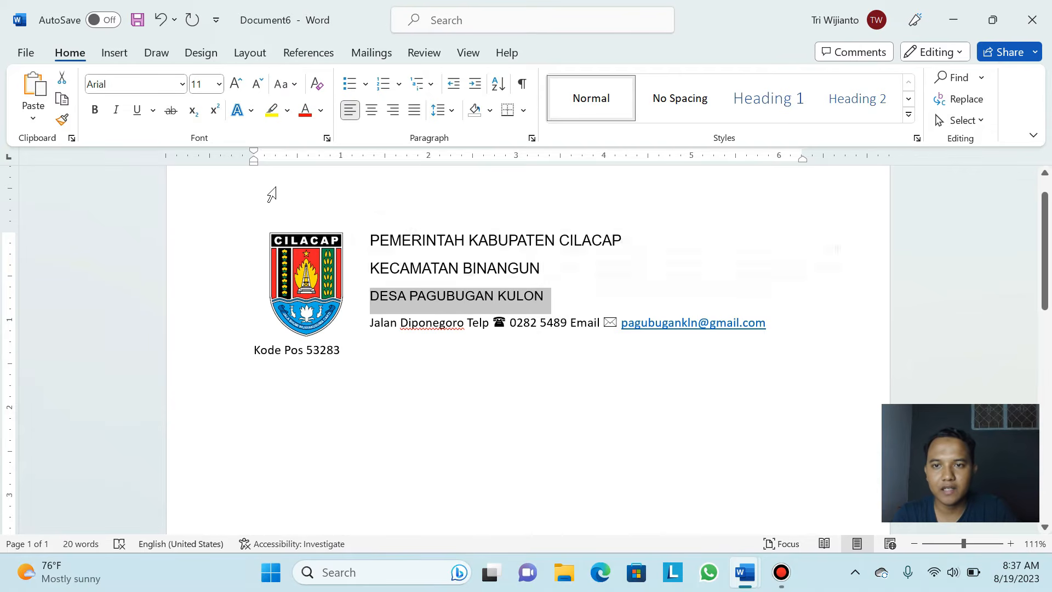
pyautogui.click(219, 84)
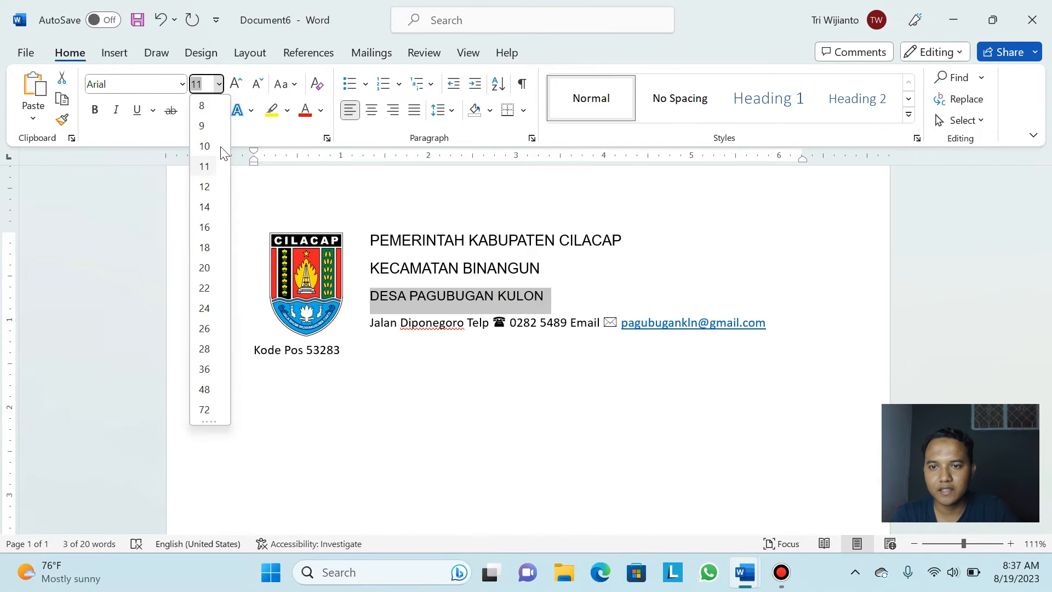
pyautogui.click(206, 208)
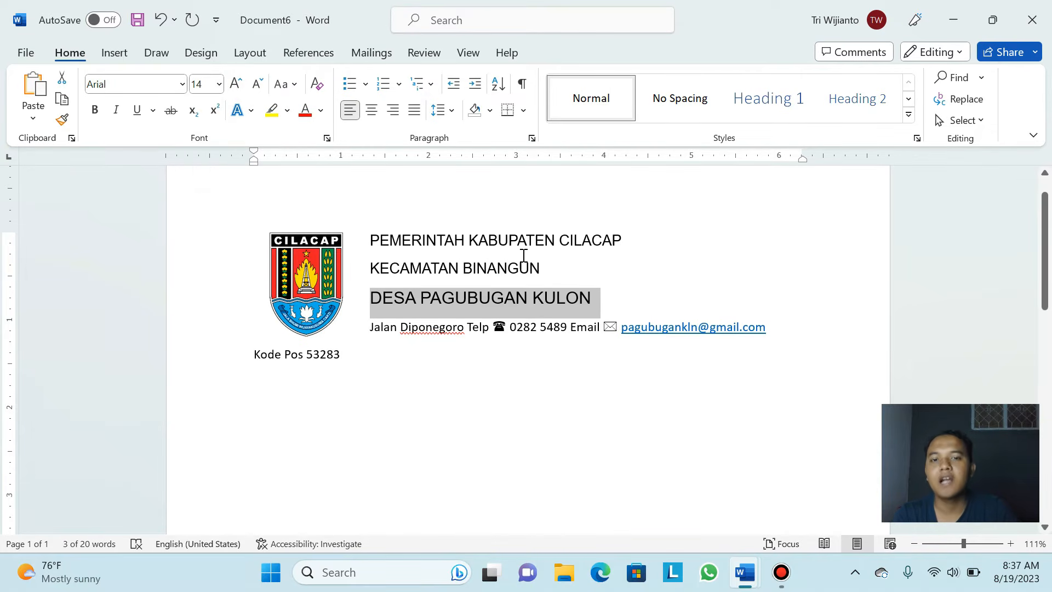
pyautogui.click(524, 256)
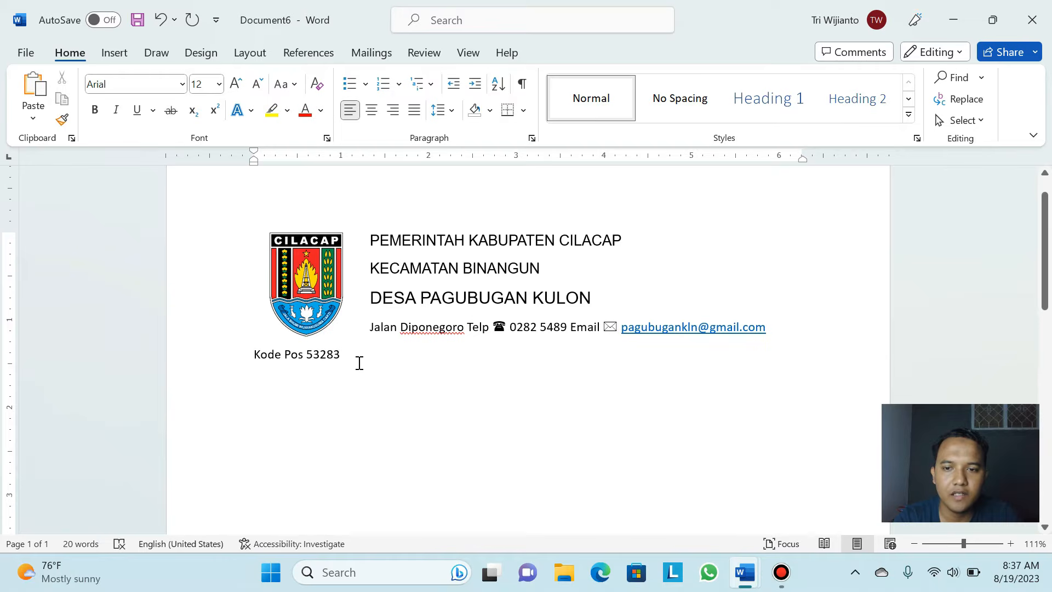
pyautogui.moveTo(348, 352); pyautogui.dragTo(351, 336)
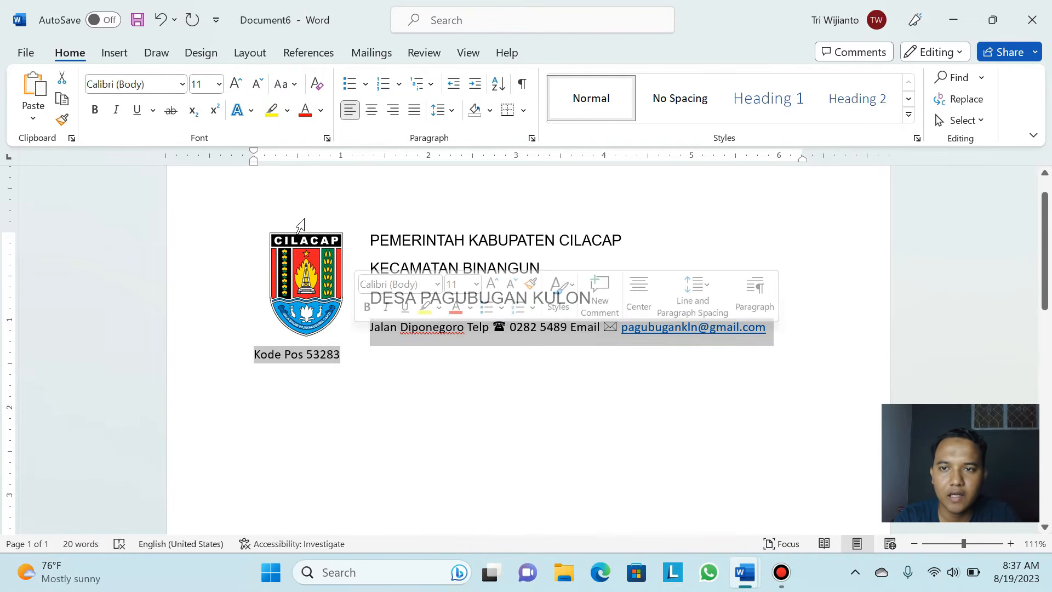
# Set the Jalan contact line and Kode Pos 53283 line to Arial, shrunk to 10 pt
pyautogui.click(182, 84)
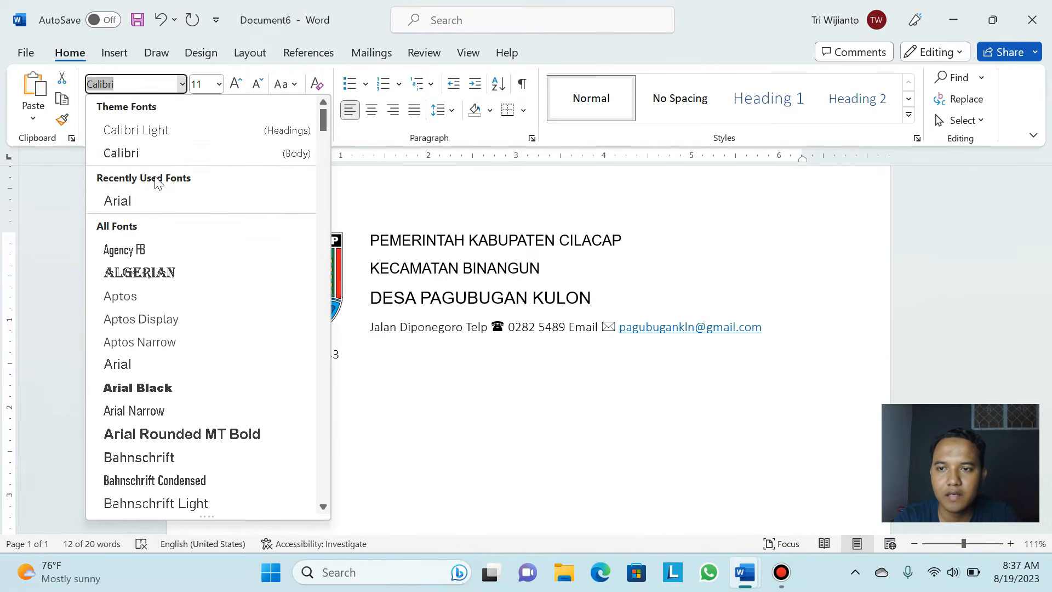
pyautogui.click(162, 207)
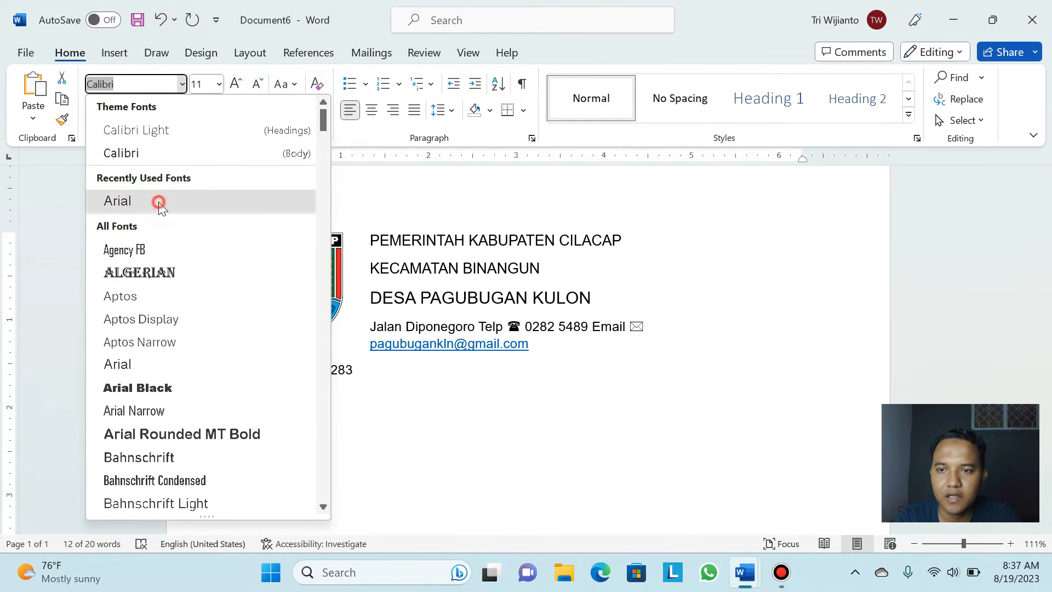
pyautogui.click(256, 85)
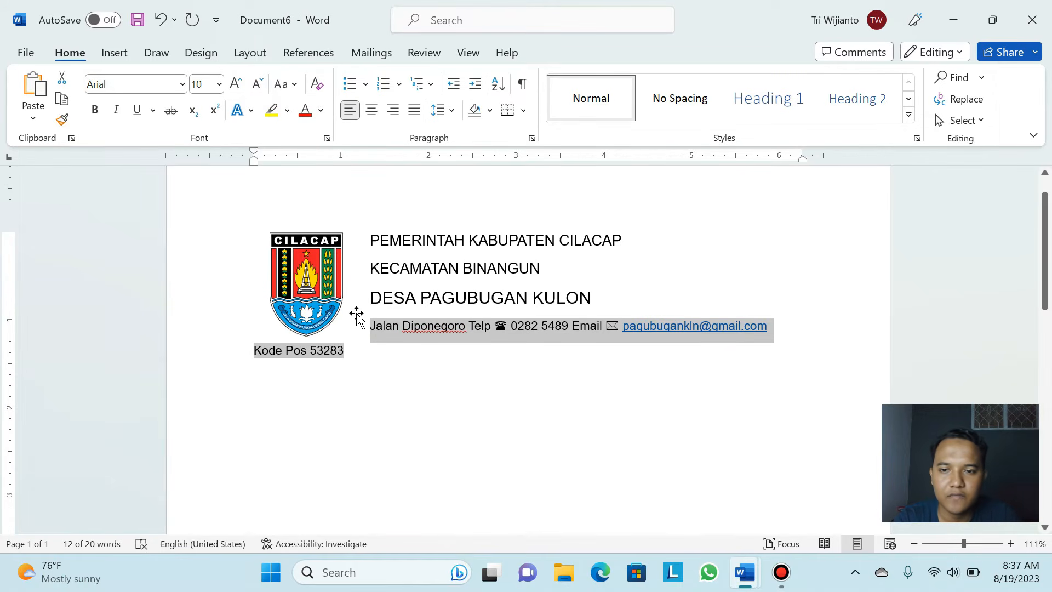
pyautogui.click(359, 346)
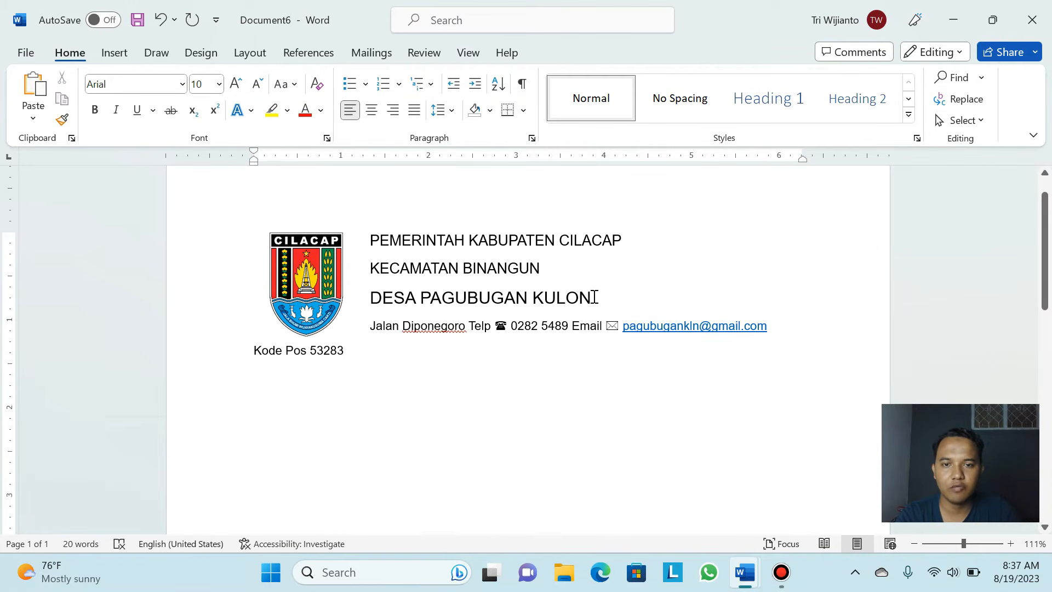
# Bold the PEMERINTAH KABUPATEN CILACAP, KECAMATAN BINANGUN and DESA PAGUBUGAN KULON lines one by one
pyautogui.moveTo(598, 299); pyautogui.dragTo(409, 245)
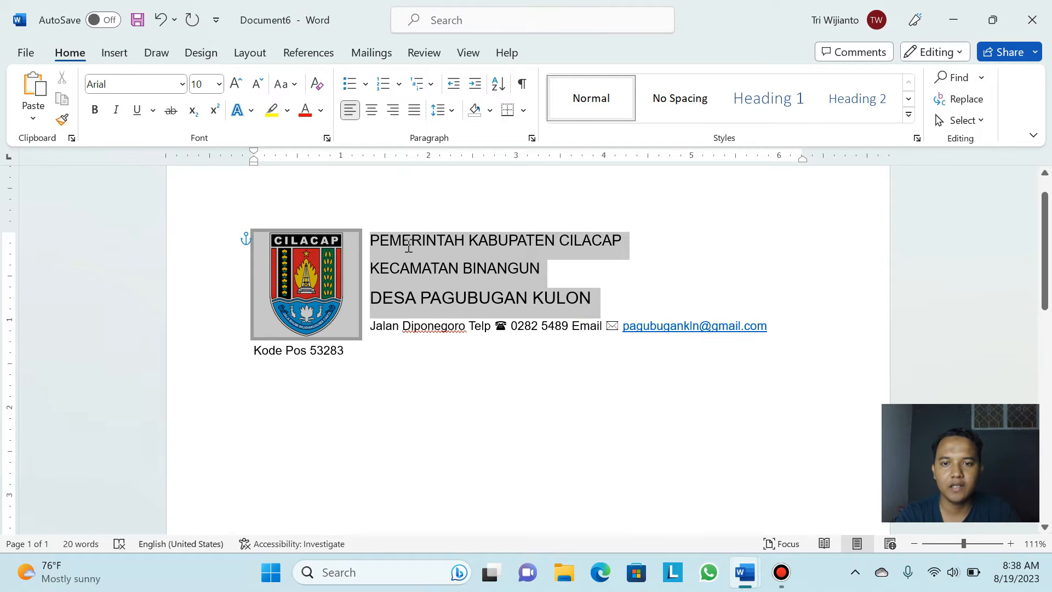
pyautogui.click(505, 298)
pyautogui.moveTo(630, 241); pyautogui.dragTo(367, 241)
pyautogui.click(94, 110)
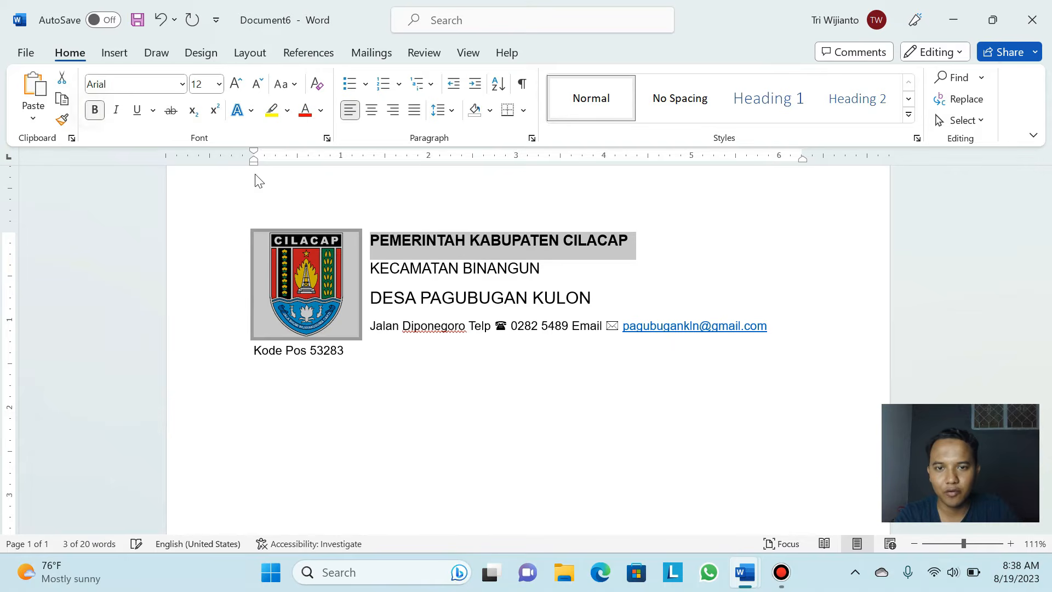
pyautogui.click(549, 269)
pyautogui.moveTo(548, 268); pyautogui.dragTo(369, 268)
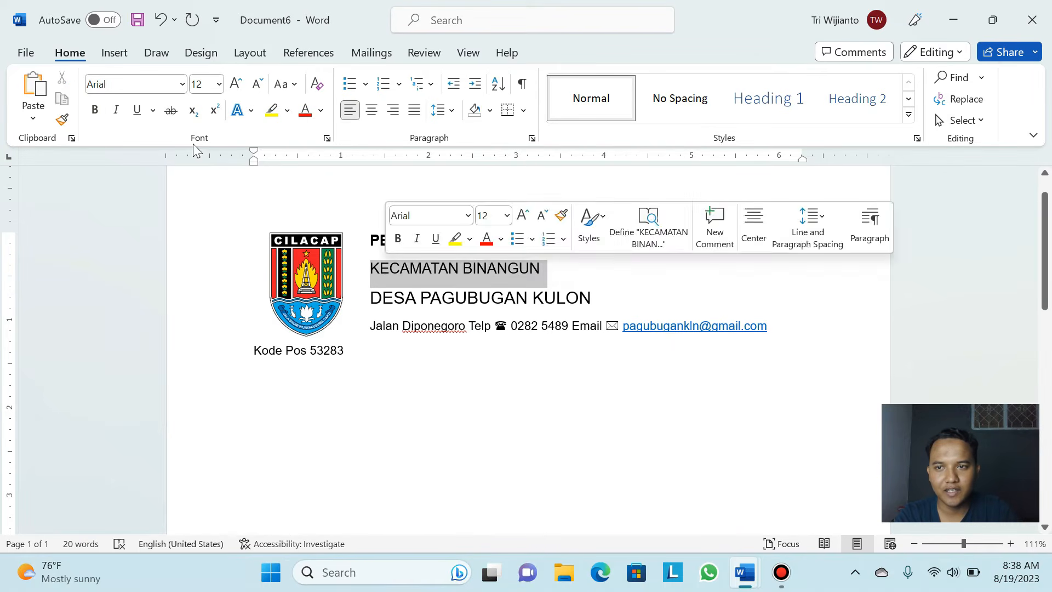
pyautogui.click(95, 110)
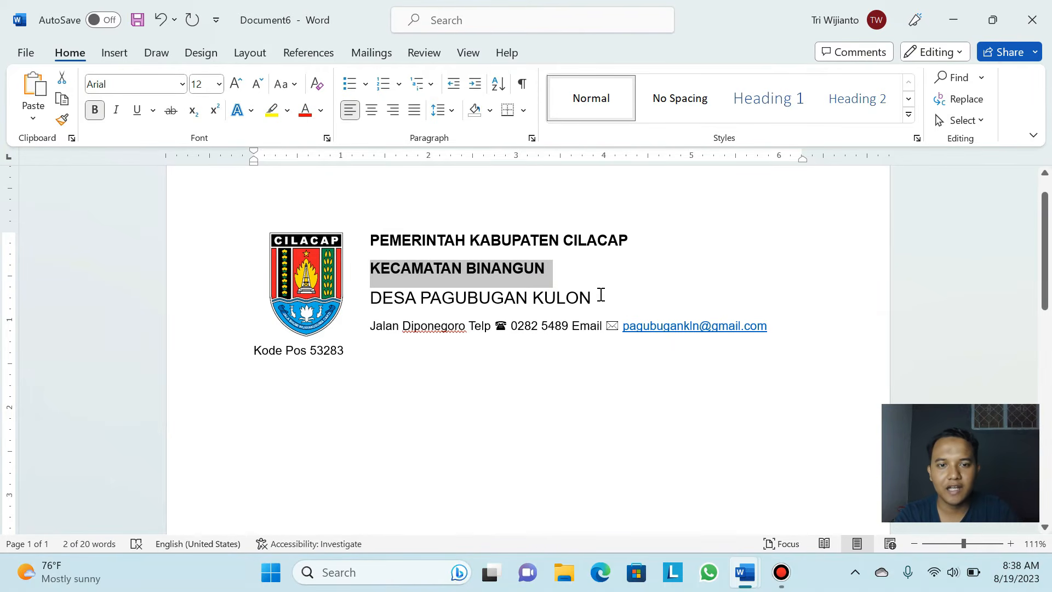
pyautogui.moveTo(602, 298); pyautogui.dragTo(371, 298)
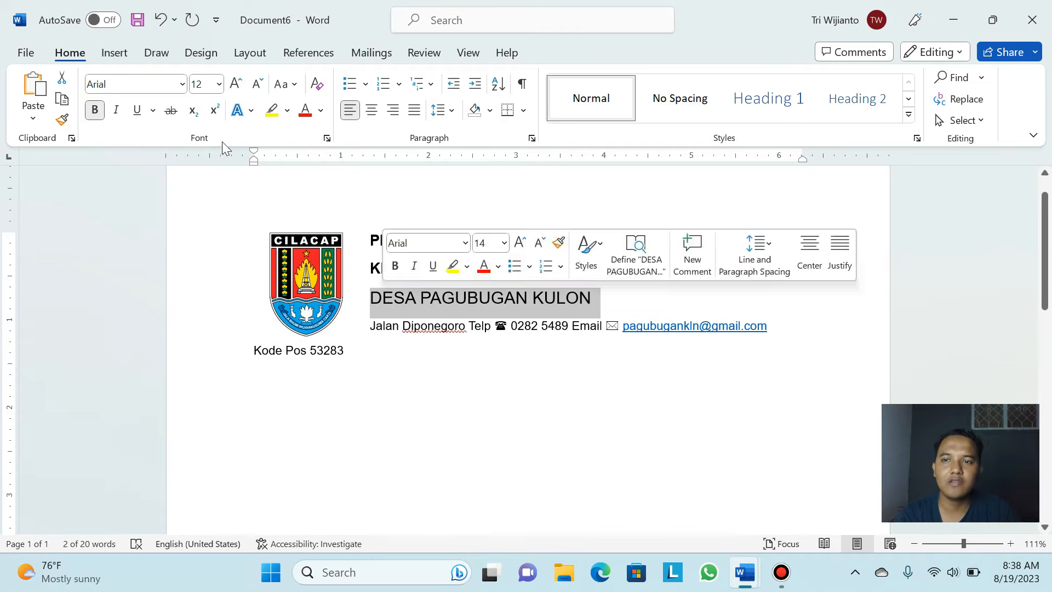
pyautogui.click(94, 109)
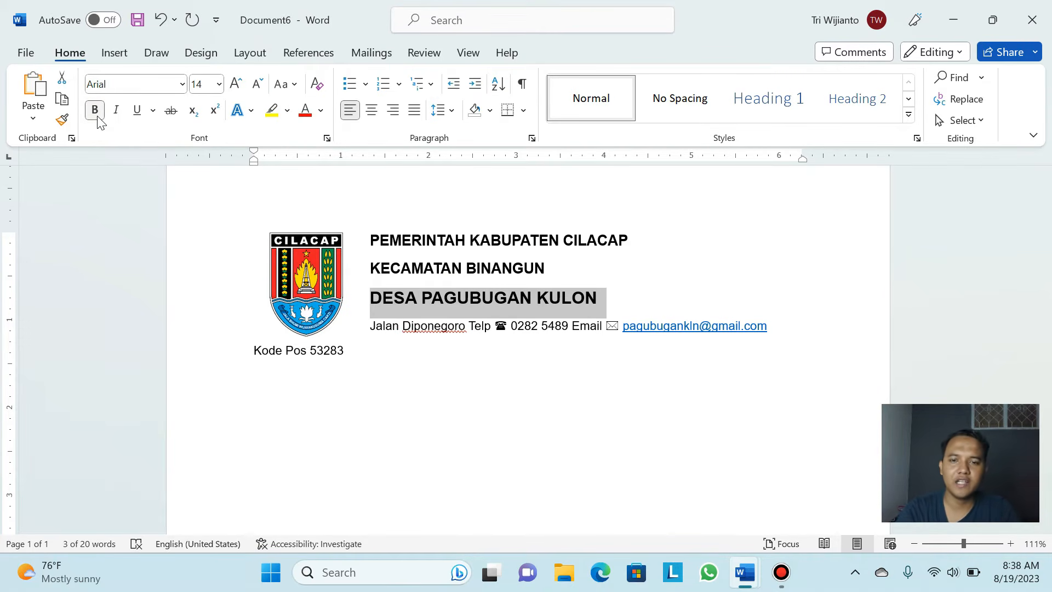
pyautogui.click(426, 239)
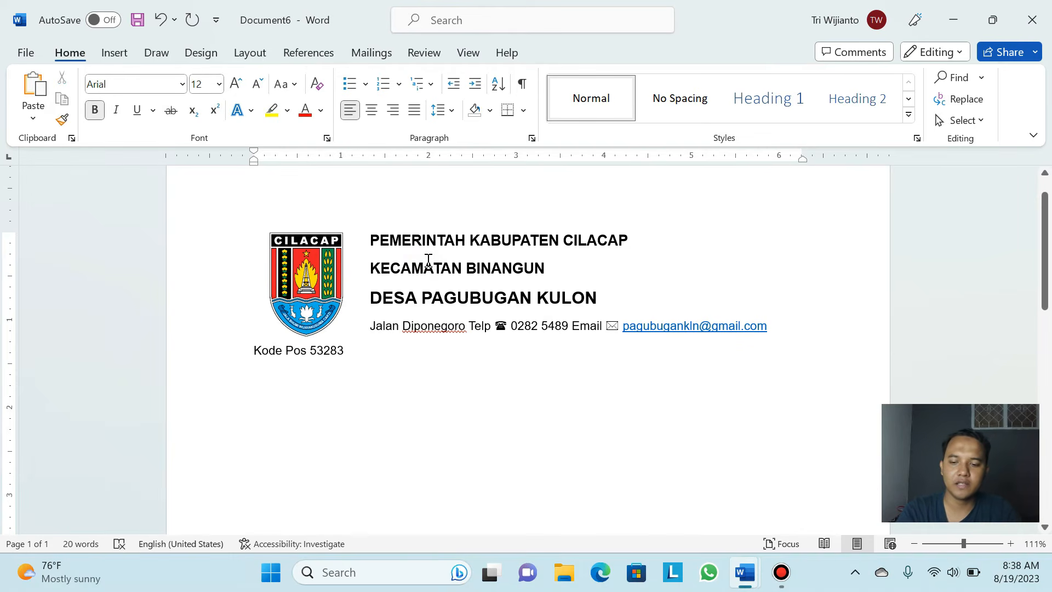
# Undo the line-by-line bolding and bold all three heading lines in a single selection
pyautogui.hotkey('ctrl', 'z')
pyautogui.hotkey('ctrl', 'z')
pyautogui.hotkey('ctrl', 'z')
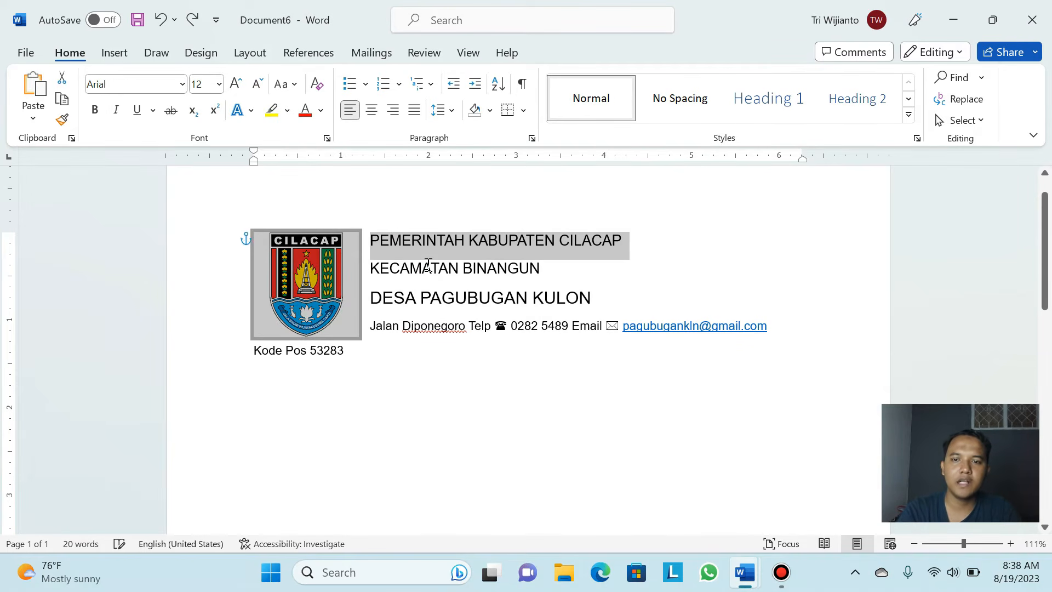
pyautogui.moveTo(592, 300); pyautogui.dragTo(386, 236)
pyautogui.click(96, 110)
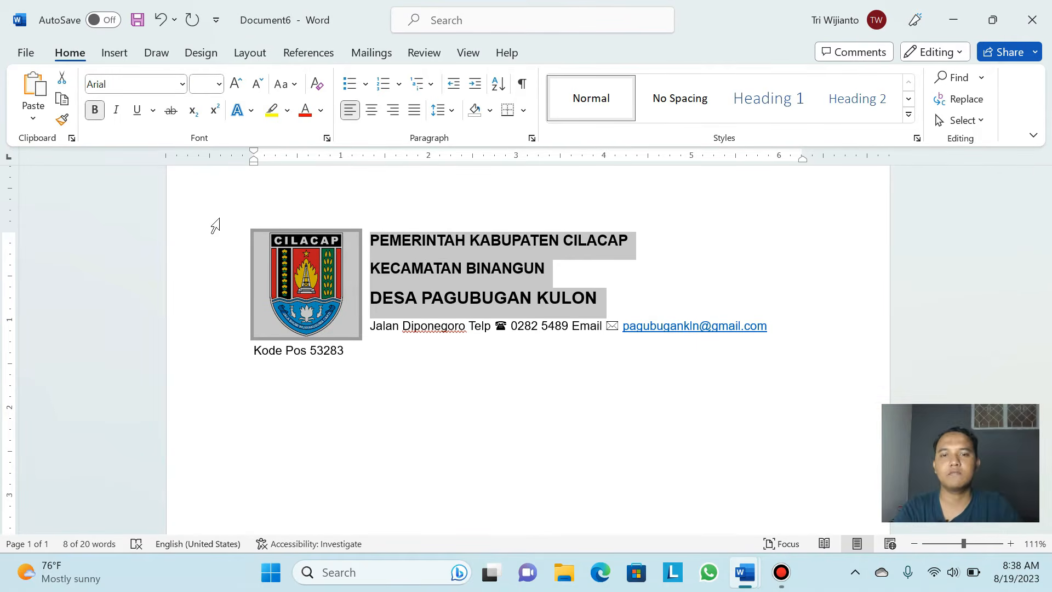
pyautogui.click(581, 272)
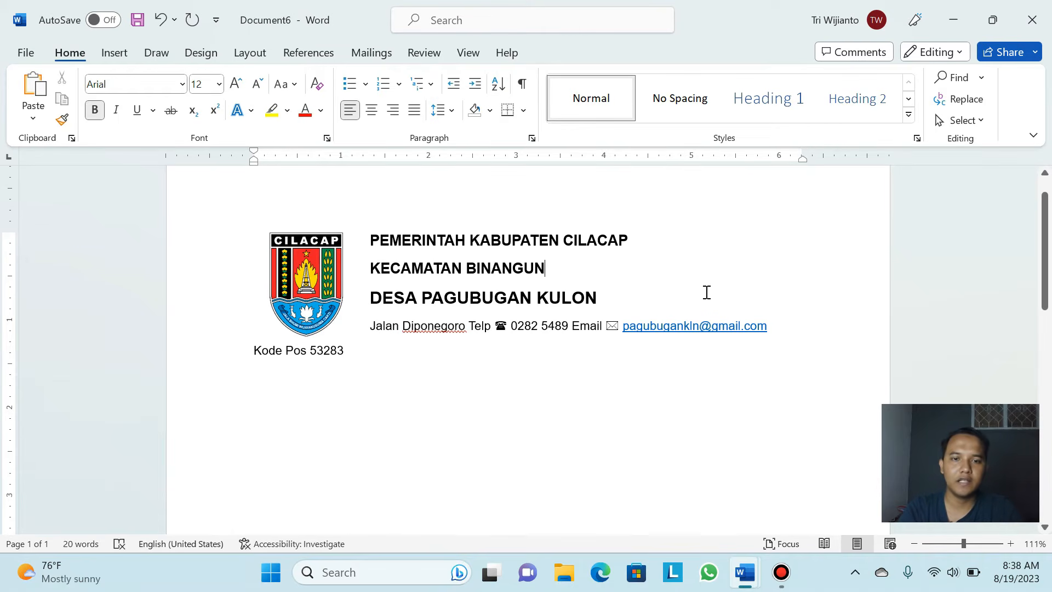
pyautogui.moveTo(776, 326); pyautogui.dragTo(370, 235)
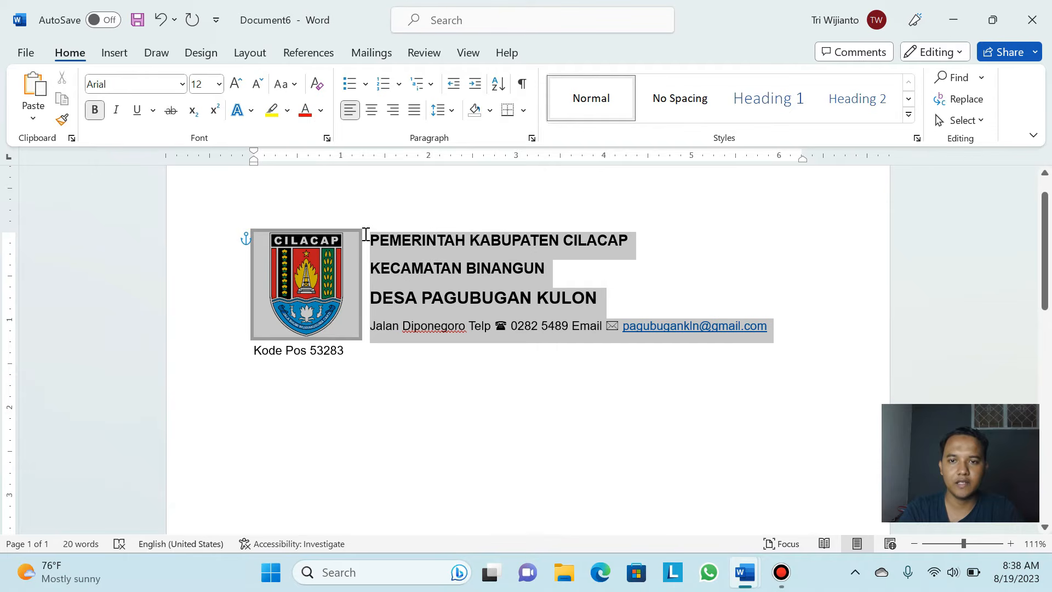
# Center-align the three bold heading lines and the contact line beside the Cilacap logo
pyautogui.click(372, 111)
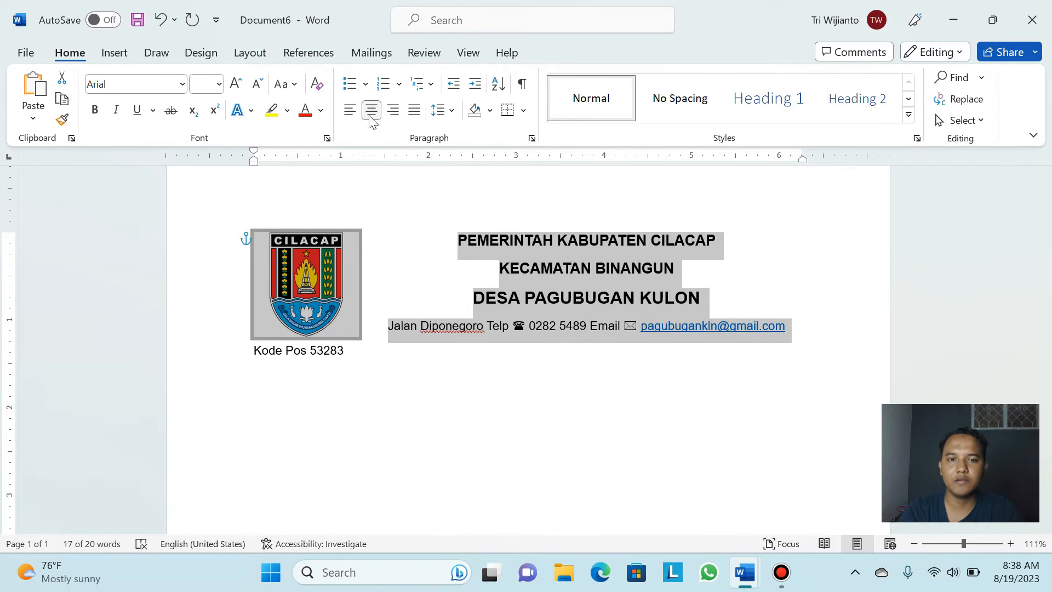
pyautogui.click(348, 116)
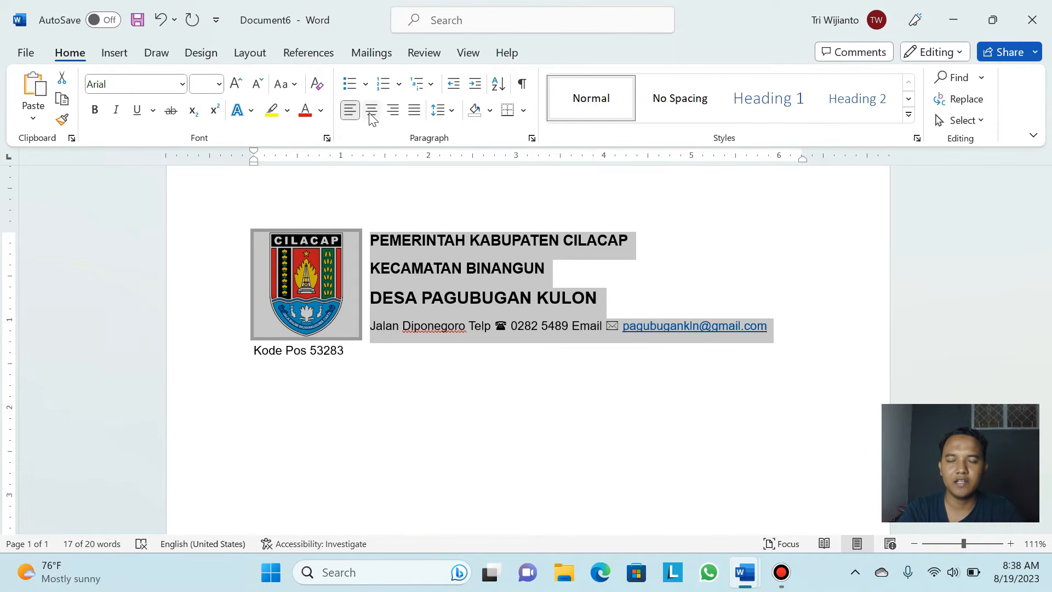
pyautogui.click(371, 113)
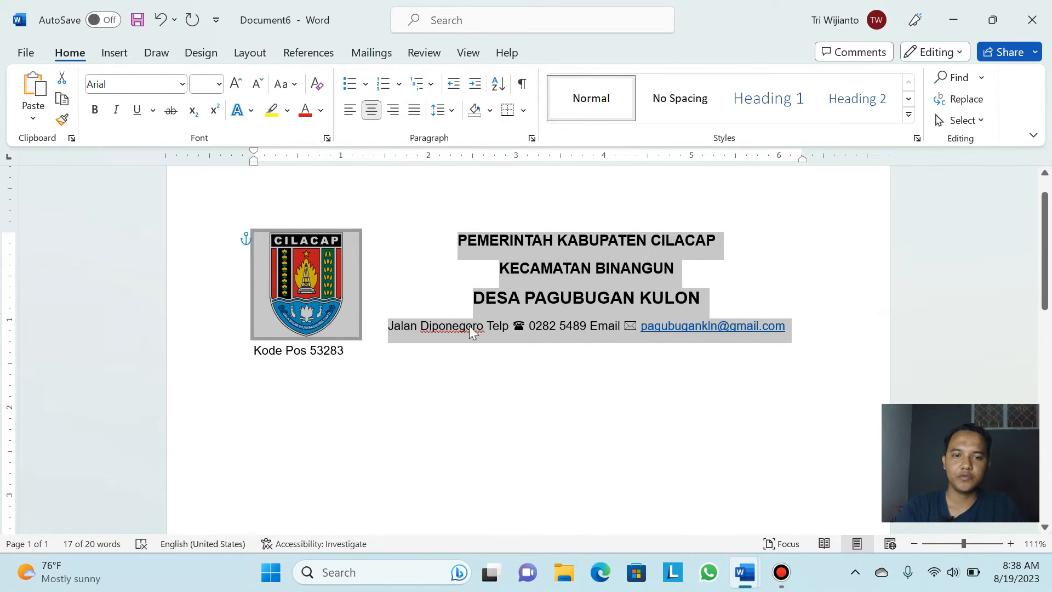
pyautogui.click(561, 267)
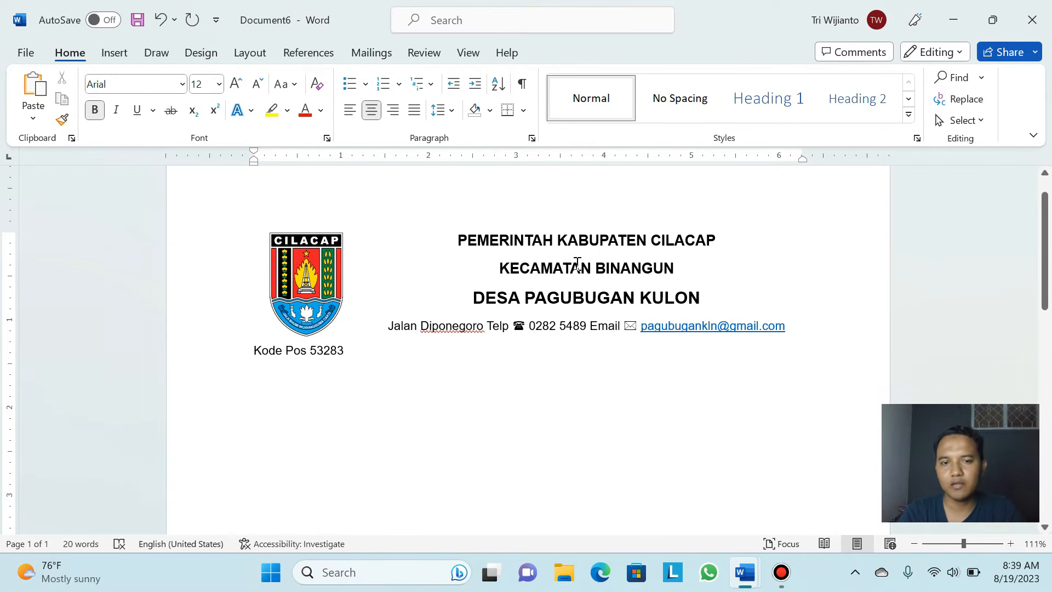
pyautogui.click(788, 327)
pyautogui.moveTo(723, 319)
pyautogui.mouseDown()
pyautogui.moveTo(463, 264)
pyautogui.moveTo(459, 237)
pyautogui.moveTo(437, 232)
pyautogui.moveTo(435, 214)
pyautogui.mouseUp()
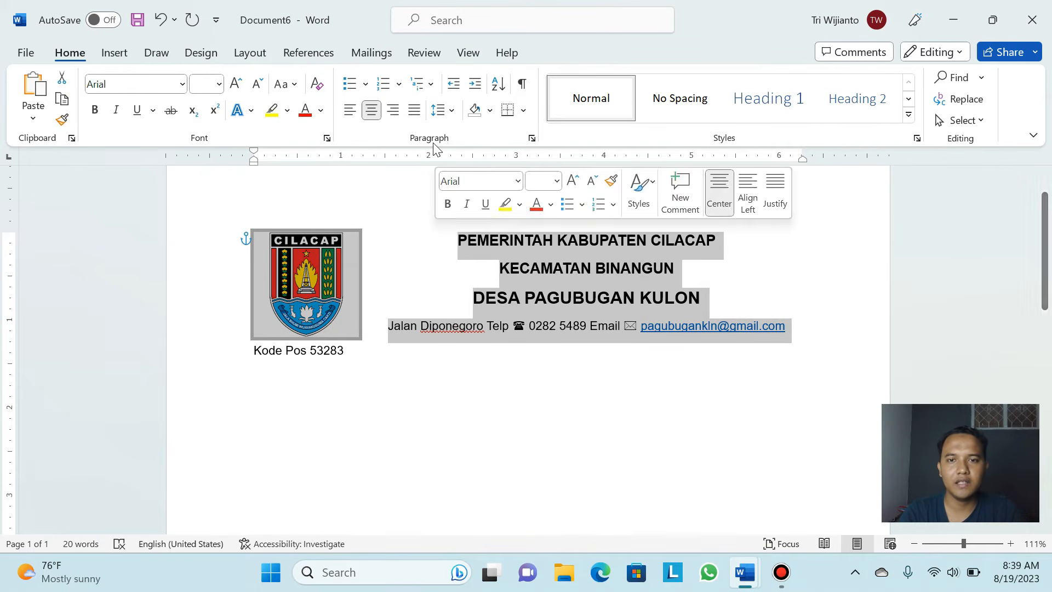
# Remove the space after the header paragraphs and set their line spacing to 1.5
pyautogui.click(453, 112)
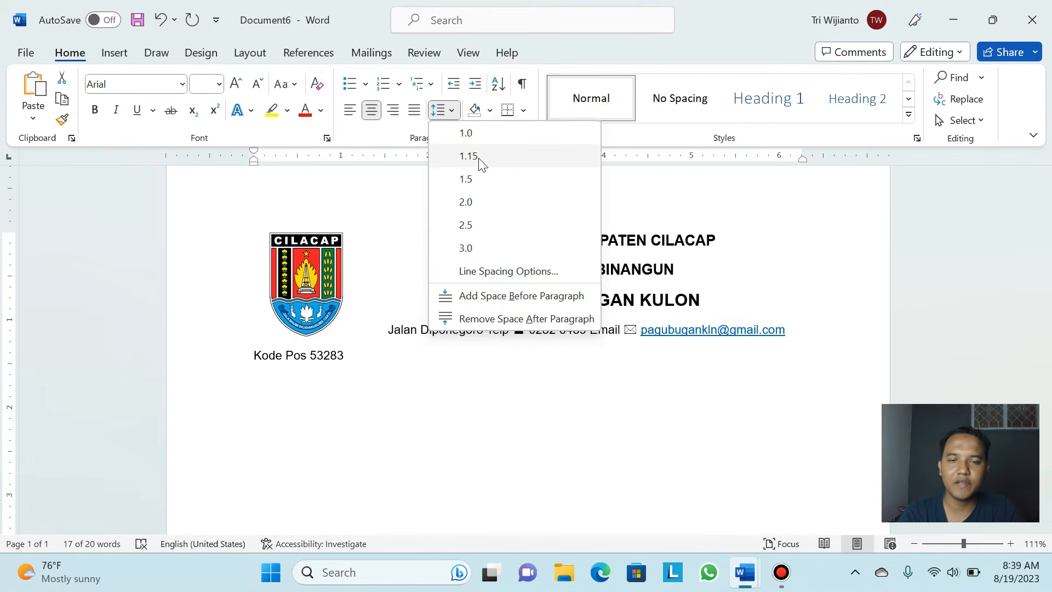
pyautogui.click(480, 159)
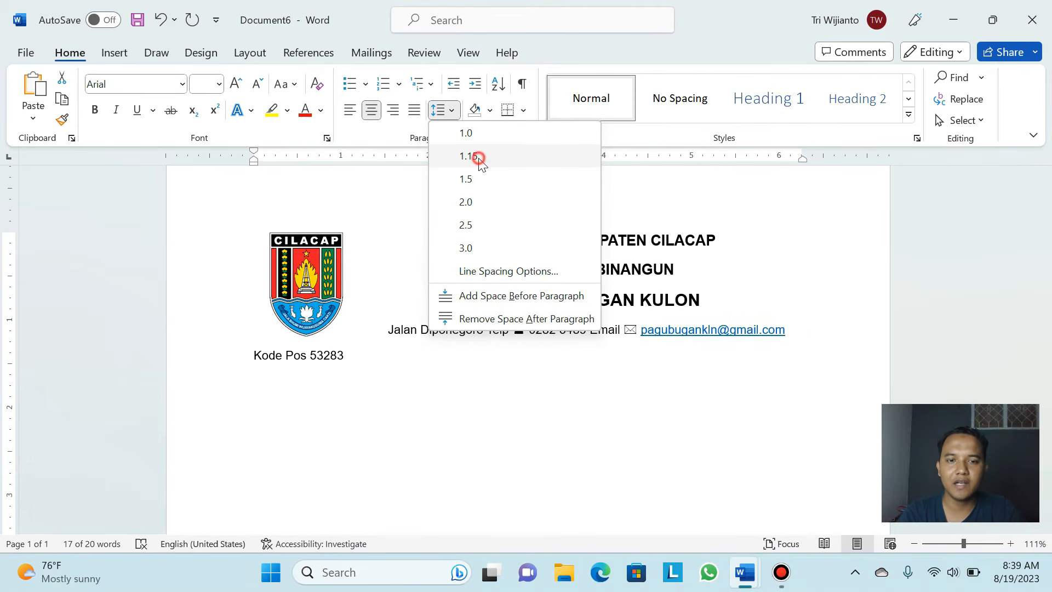
pyautogui.click(451, 113)
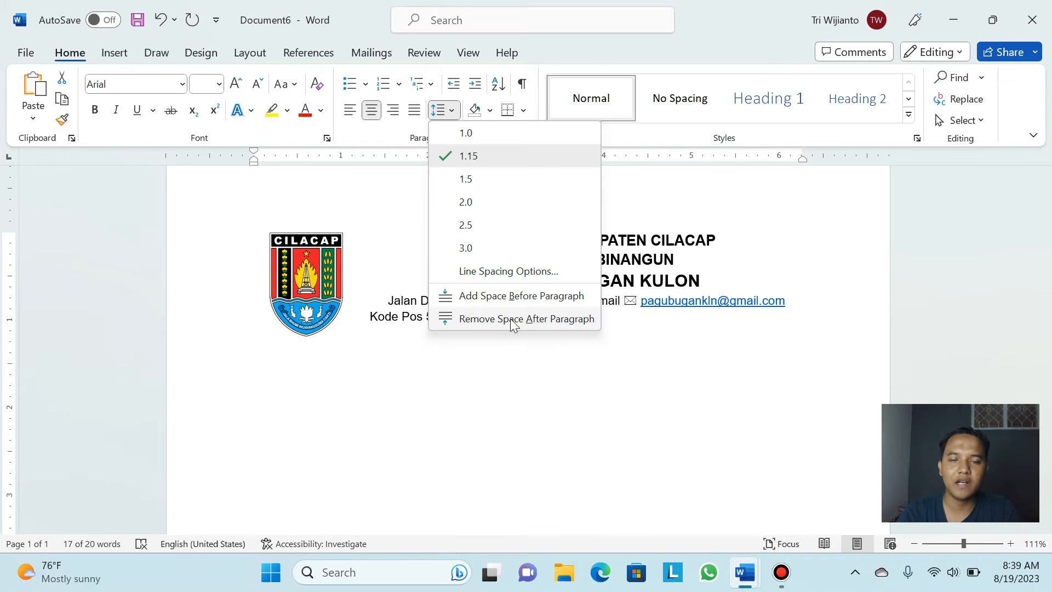
pyautogui.click(513, 323)
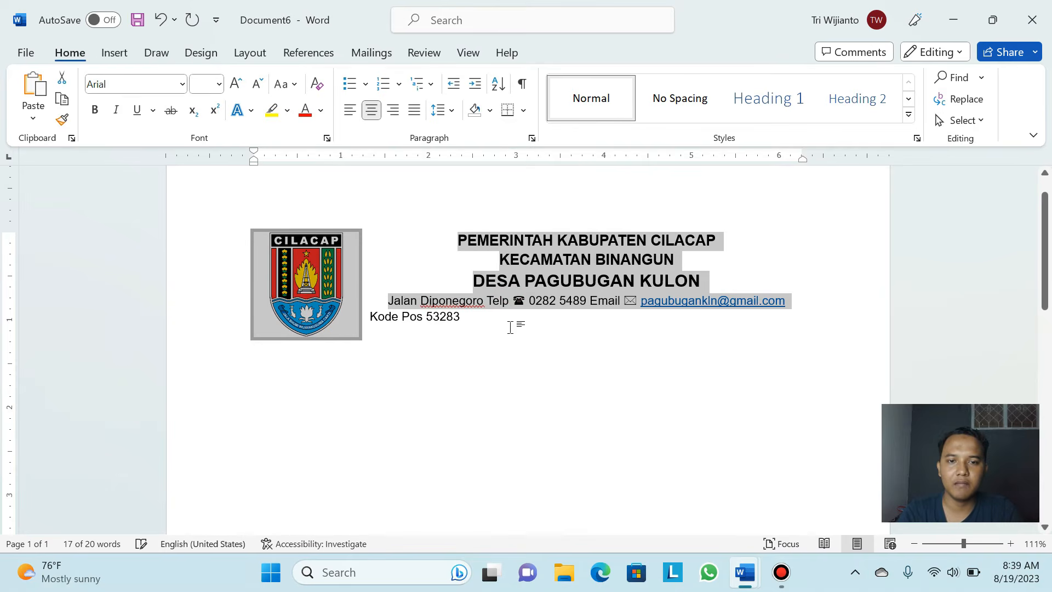
pyautogui.click(447, 111)
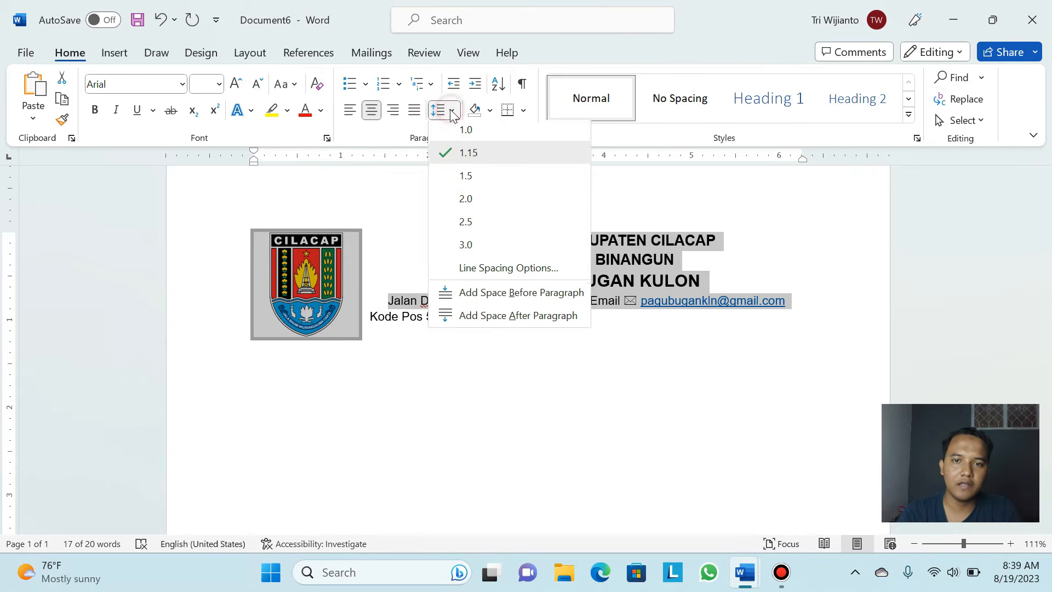
pyautogui.click(467, 180)
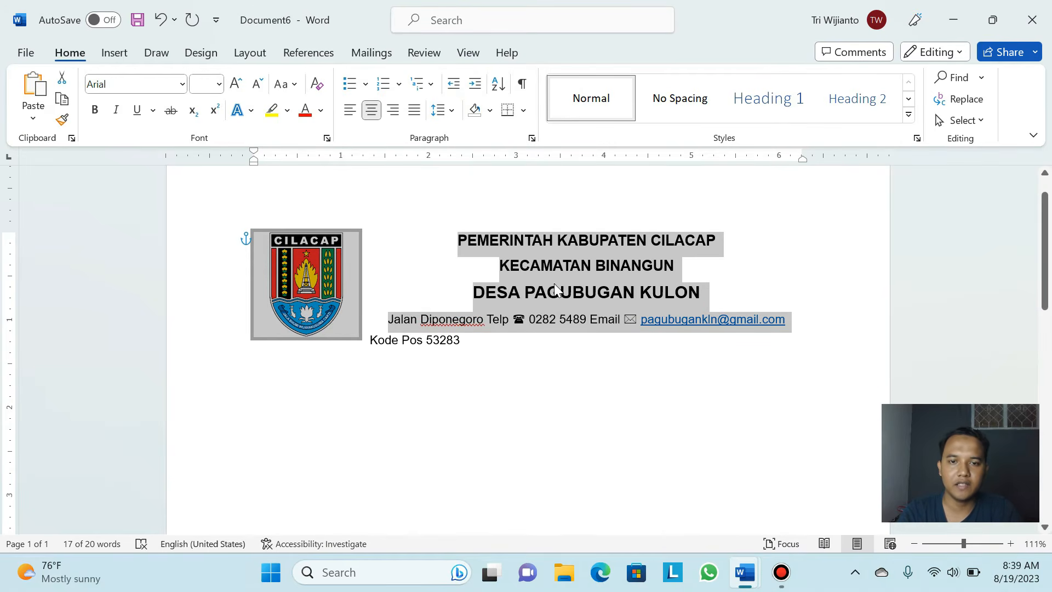
pyautogui.click(459, 340)
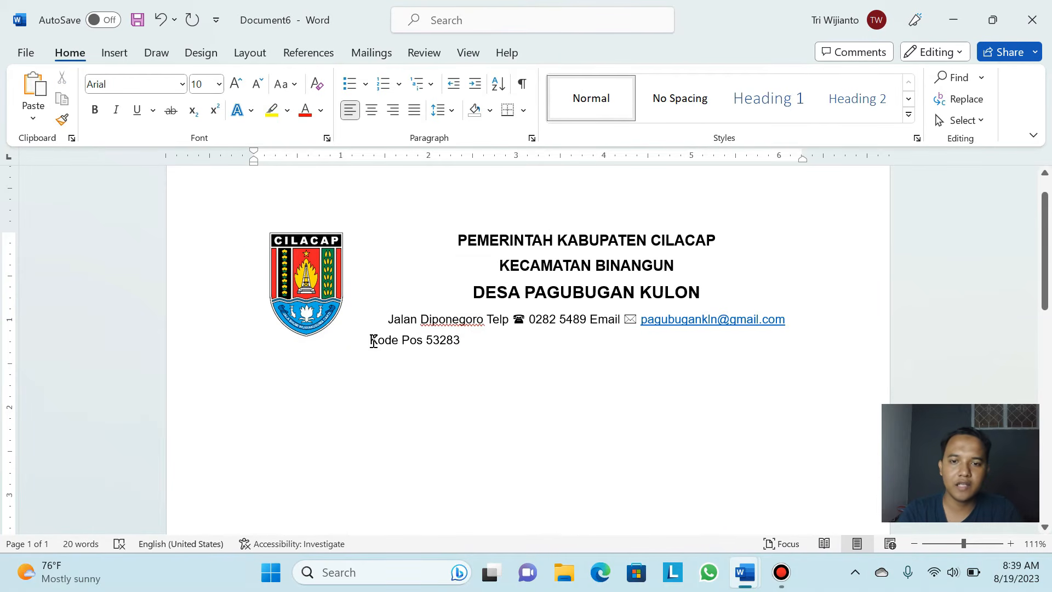
pyautogui.click(472, 320)
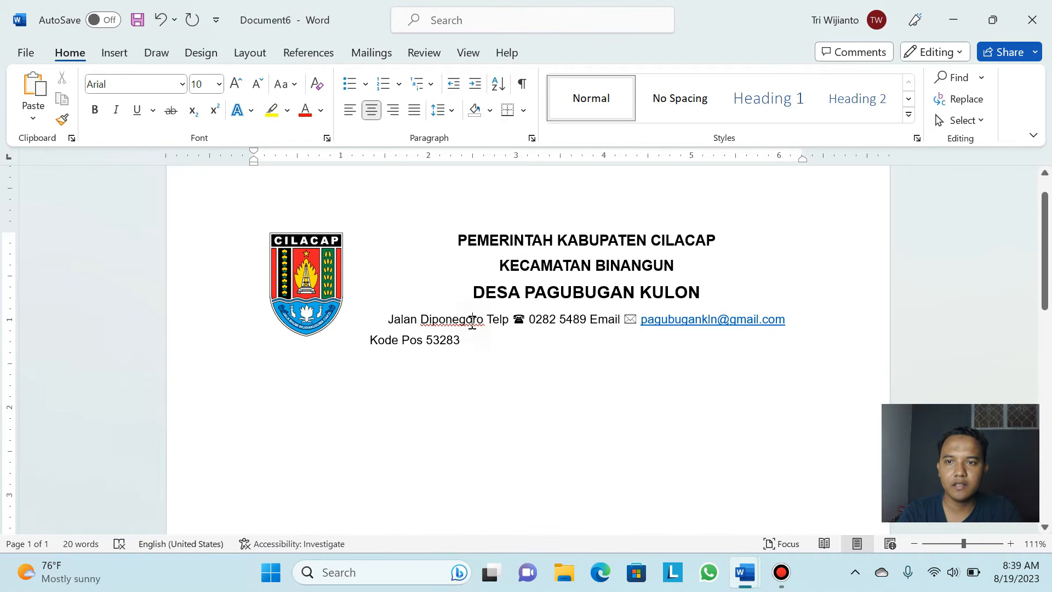
# Keep Kode Pos 53283 at 10 pt and align it to the right
pyautogui.moveTo(478, 342); pyautogui.dragTo(371, 341)
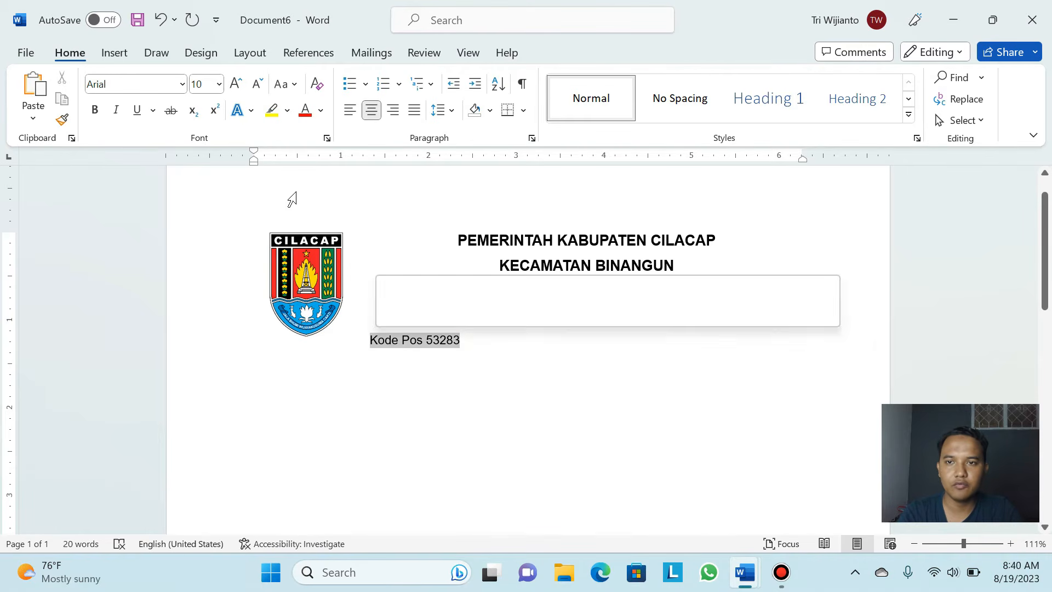
pyautogui.click(218, 84)
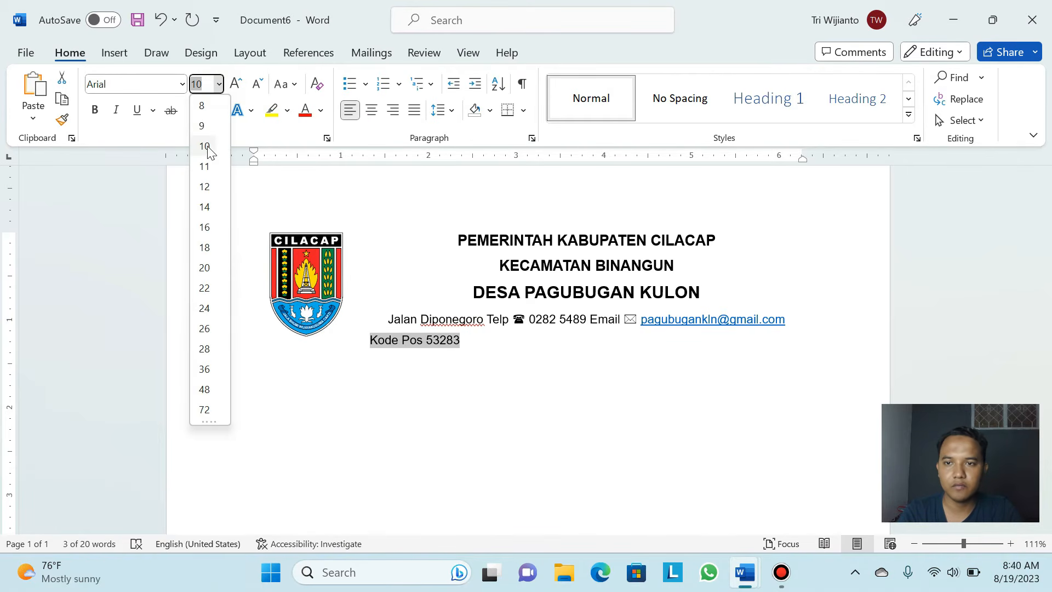
pyautogui.click(214, 155)
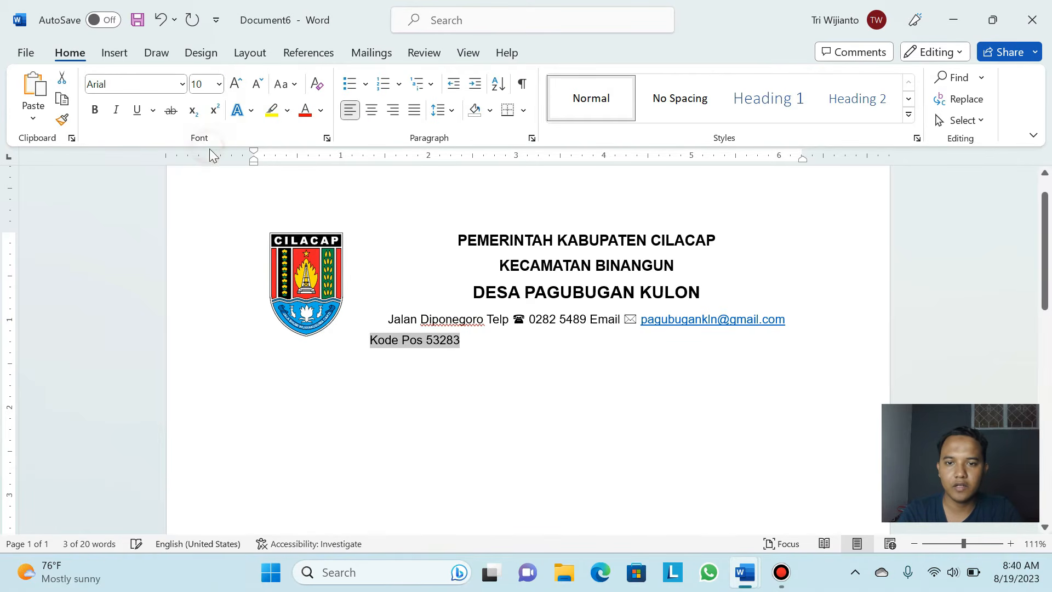
pyautogui.click(394, 111)
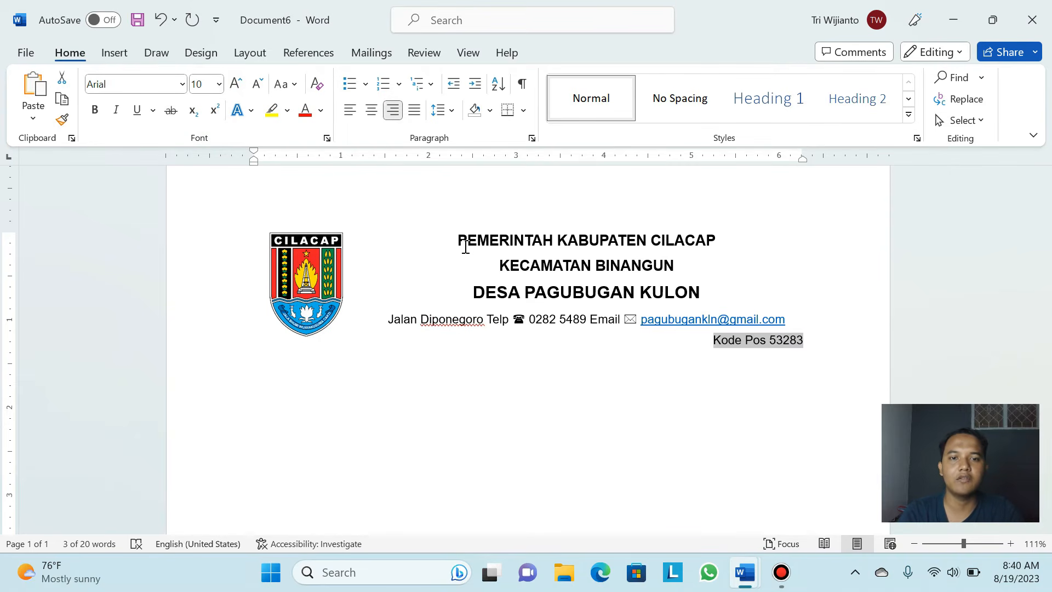
pyautogui.click(692, 263)
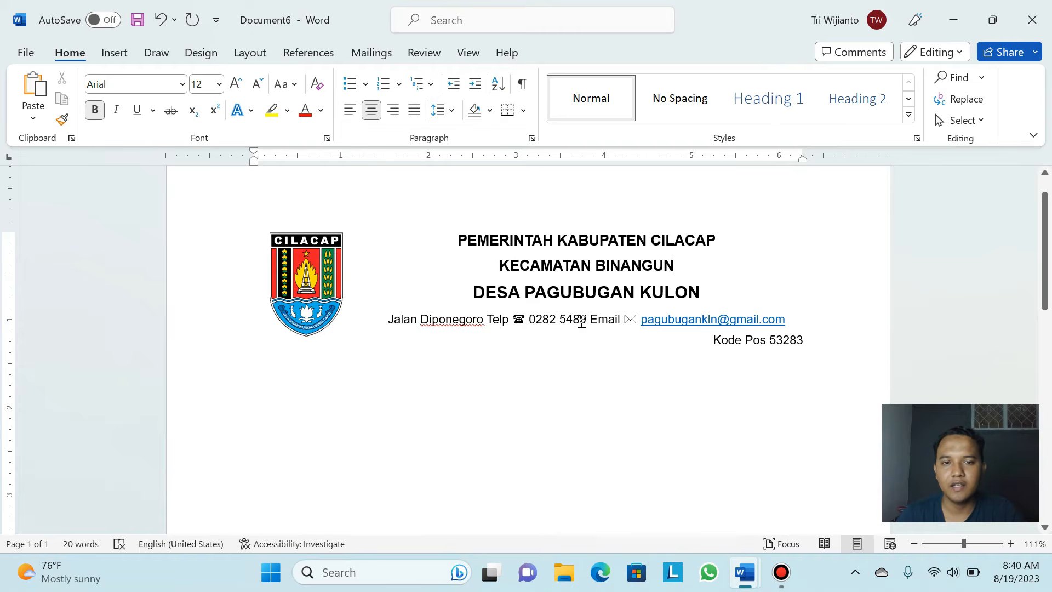
# Select the entire Jalan Diponegoro contact line through the email address
pyautogui.click(326, 270)
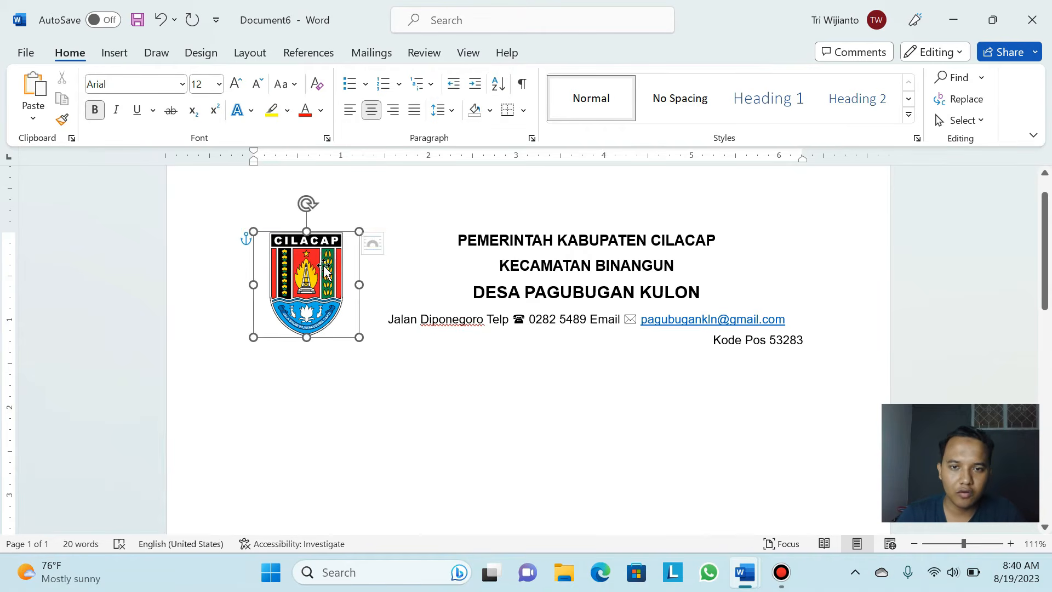
pyautogui.click(574, 245)
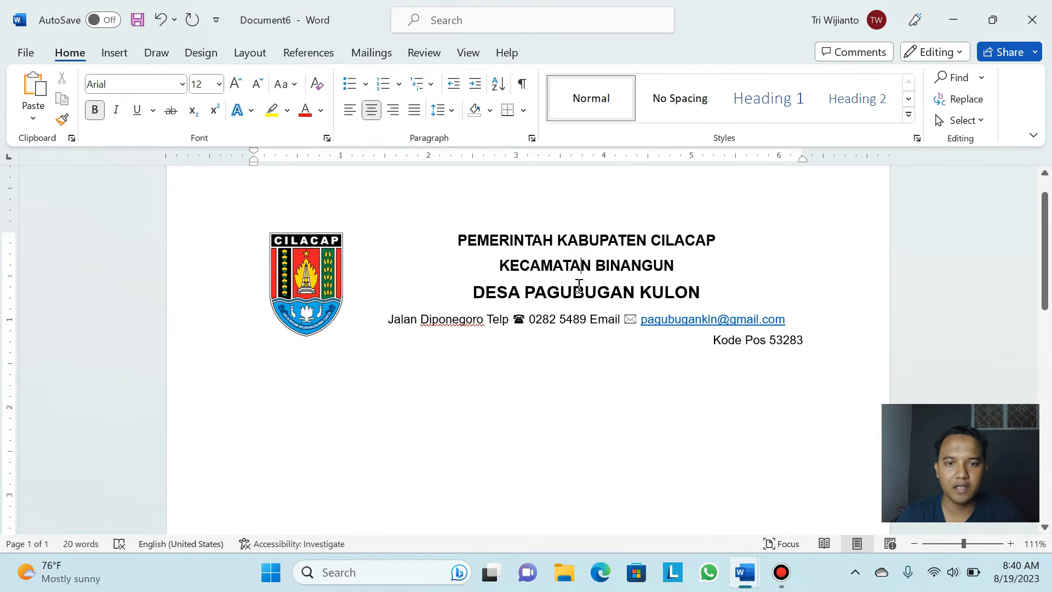
pyautogui.click(574, 292)
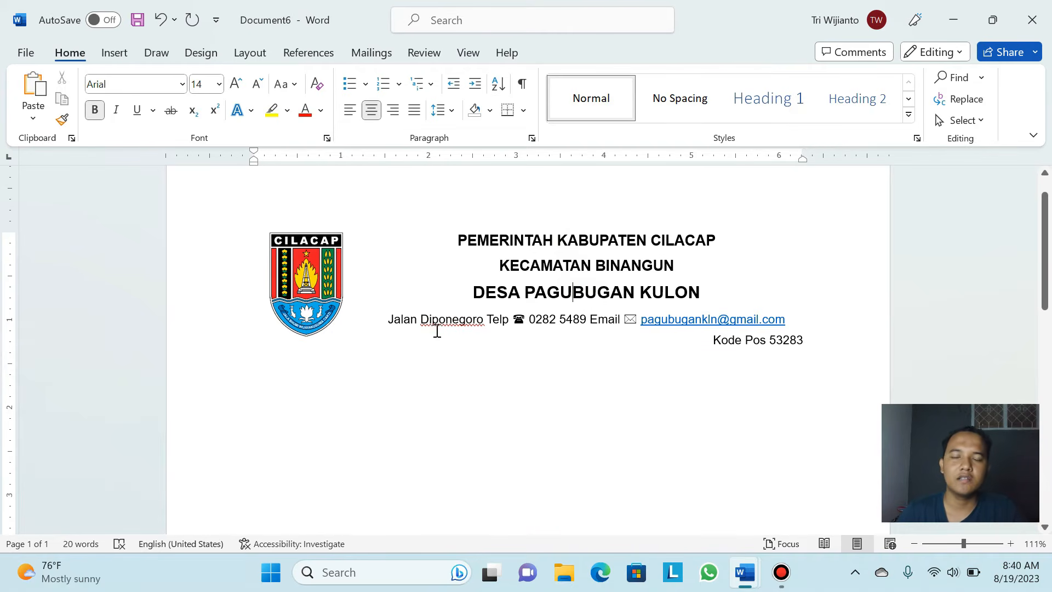
pyautogui.moveTo(387, 320); pyautogui.dragTo(791, 321)
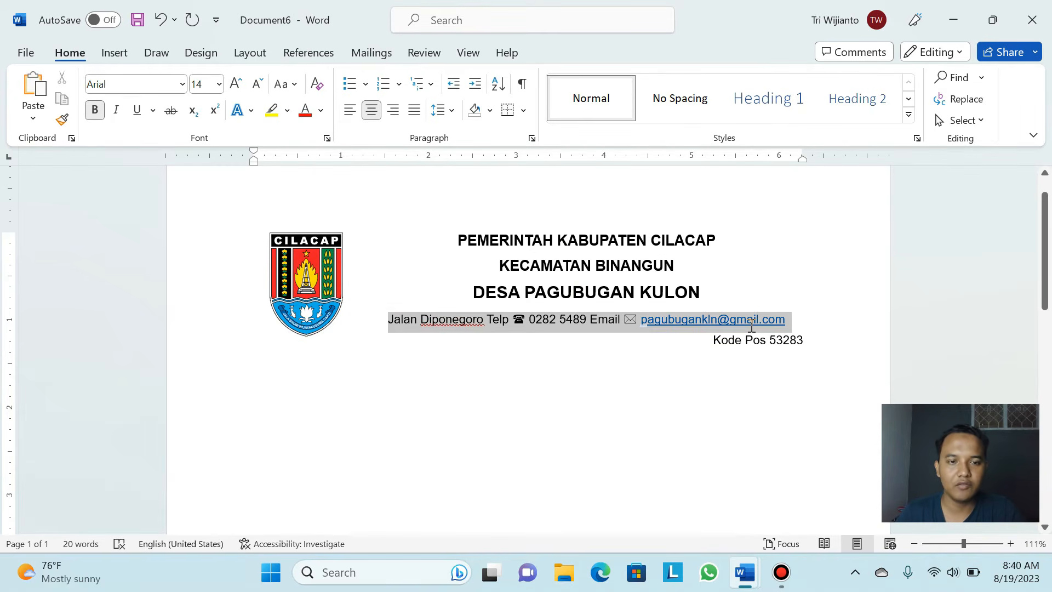
# Italicize the Jalan Diponegoro line with its phone number and email
pyautogui.click(116, 112)
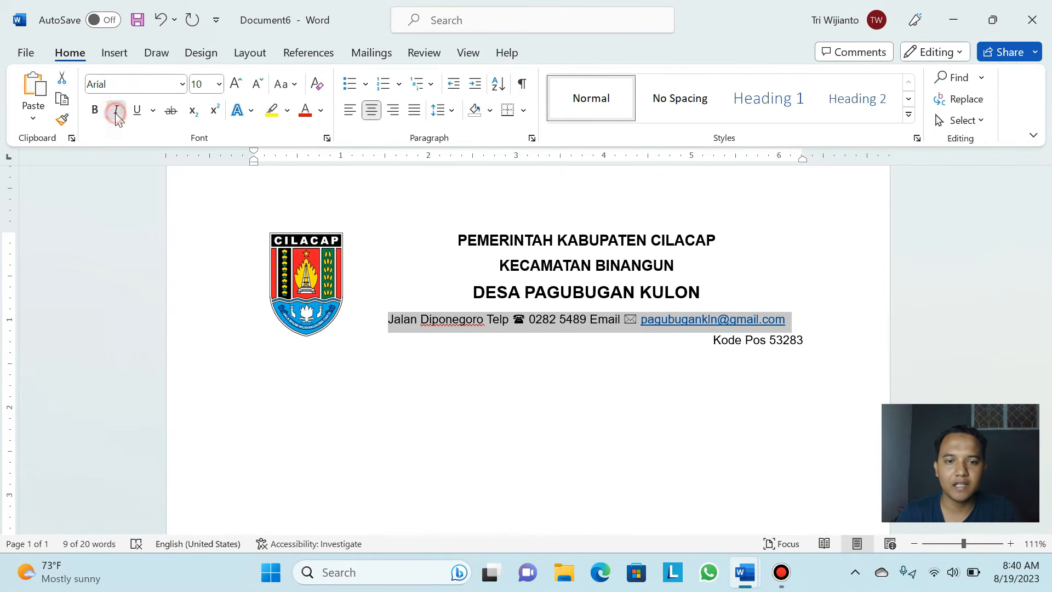
pyautogui.click(658, 353)
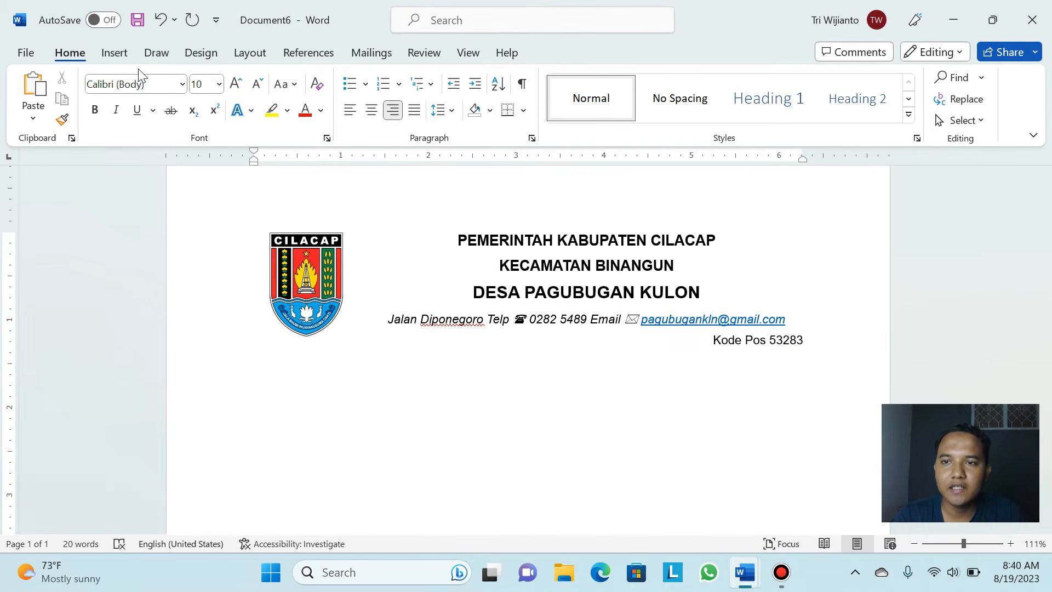
# Try drawing a straight Line shape under Kode Pos 53283, discarding two misplaced attempts
pyautogui.click(115, 55)
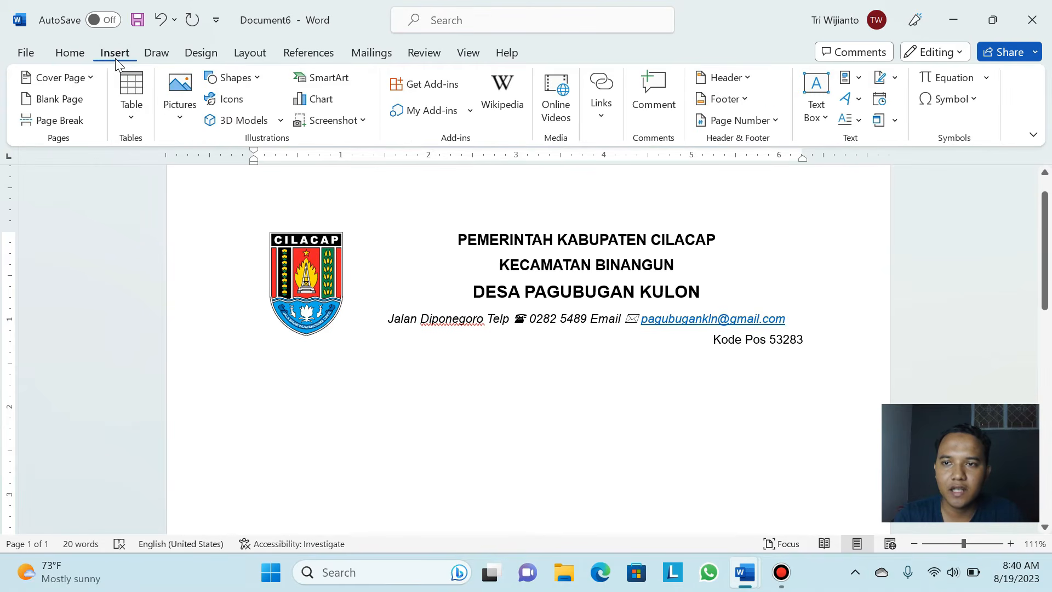
pyautogui.click(256, 78)
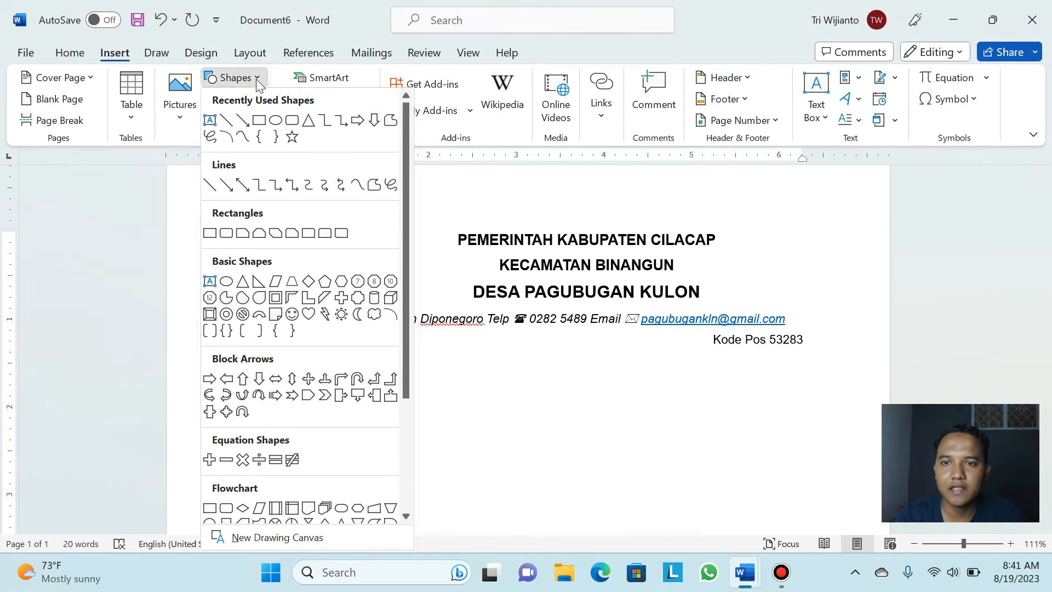
pyautogui.click(228, 124)
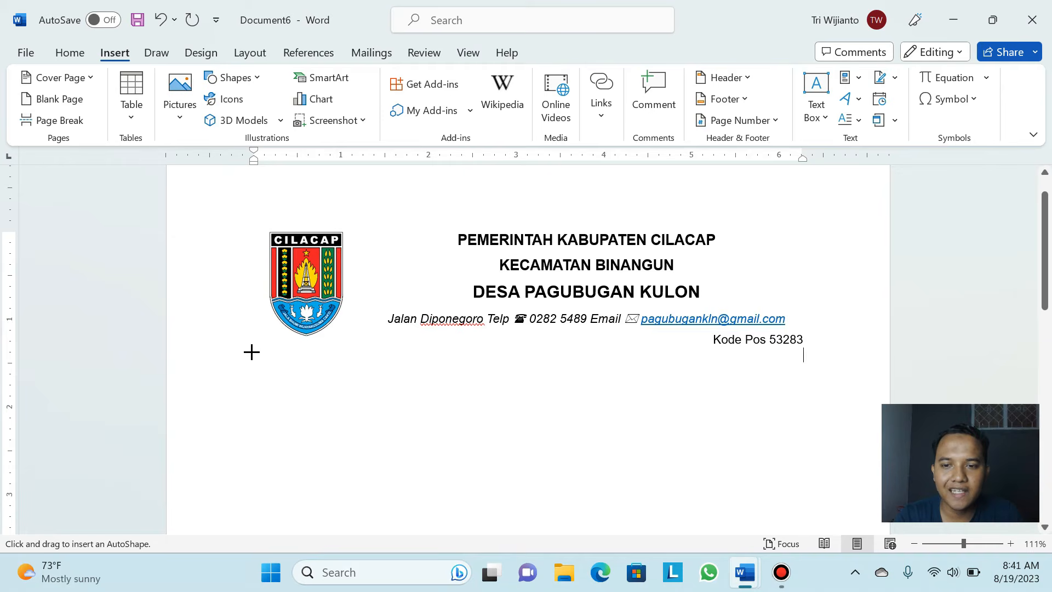
pyautogui.moveTo(254, 352); pyautogui.dragTo(822, 358)
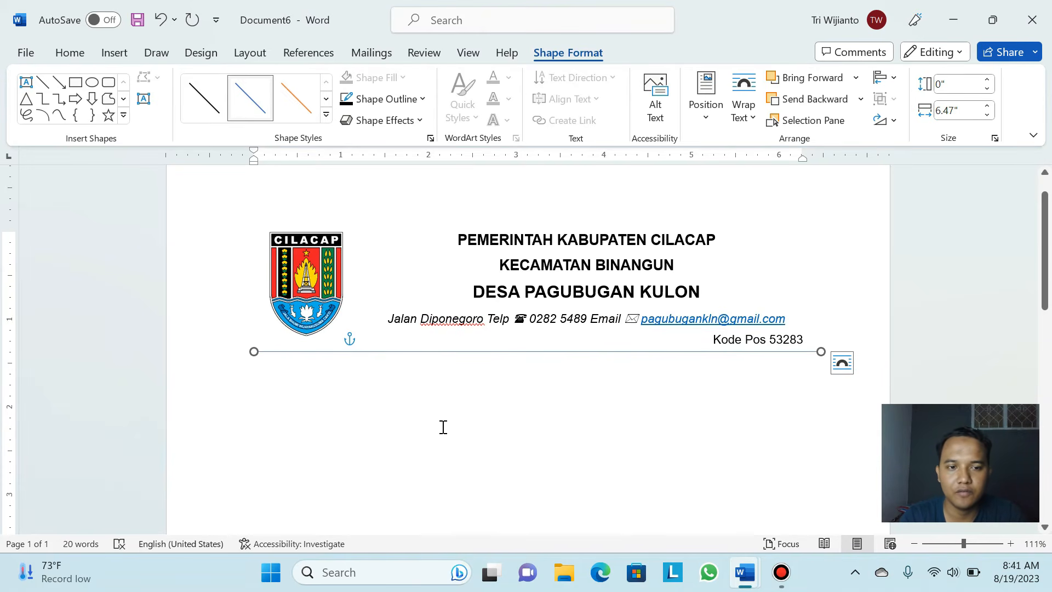
pyautogui.press('Delete')
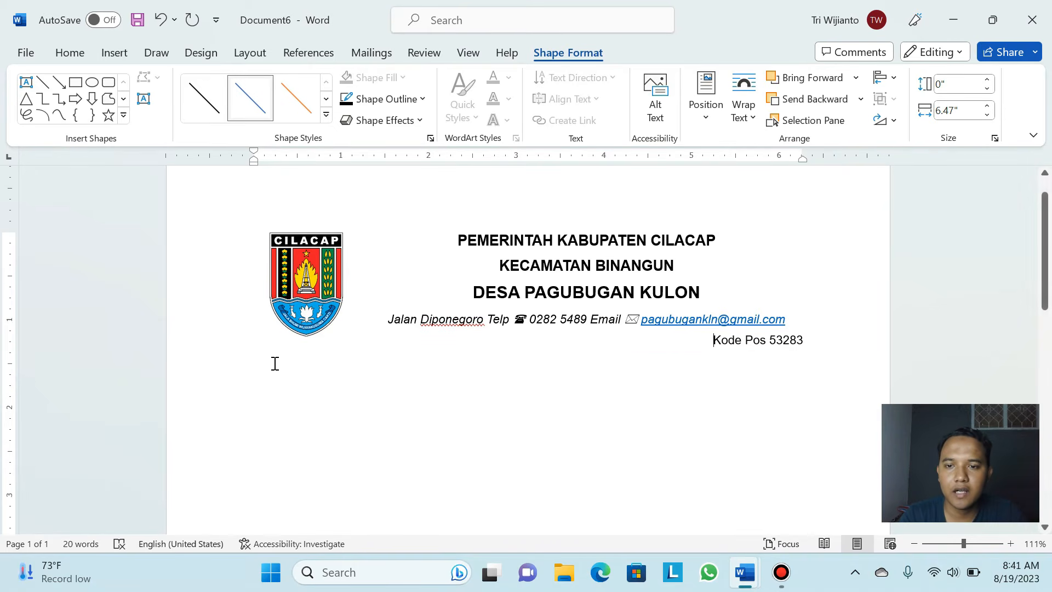
pyautogui.click(111, 51)
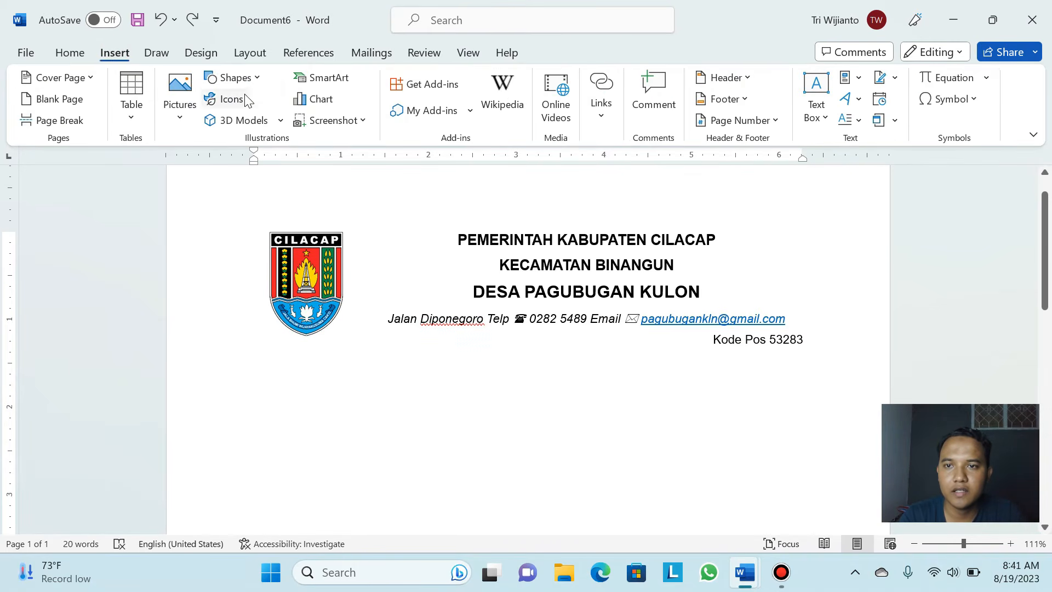
pyautogui.click(233, 77)
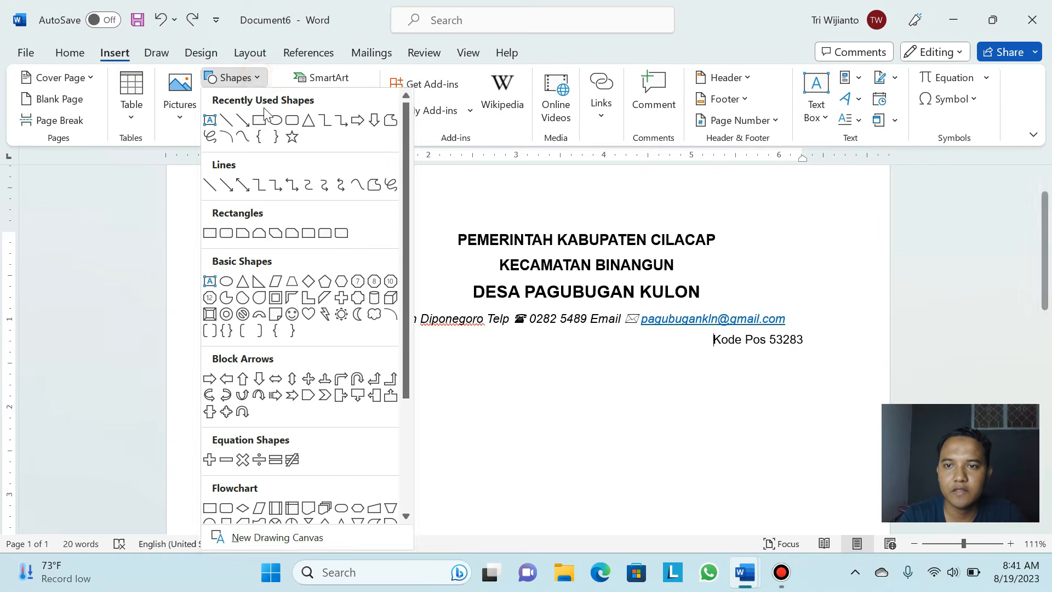
pyautogui.click(232, 124)
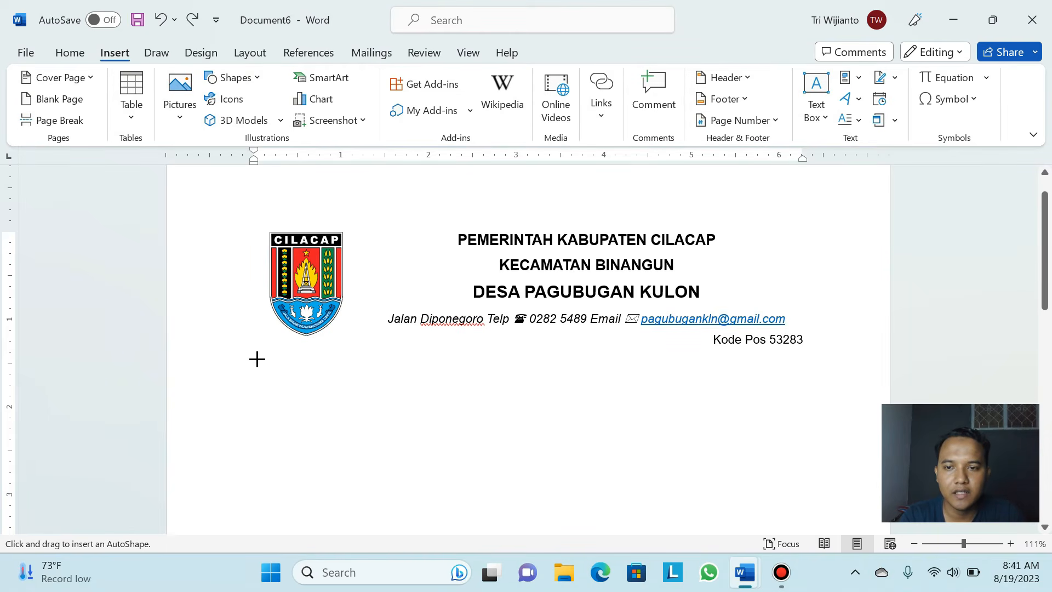
pyautogui.moveTo(255, 355); pyautogui.dragTo(815, 355)
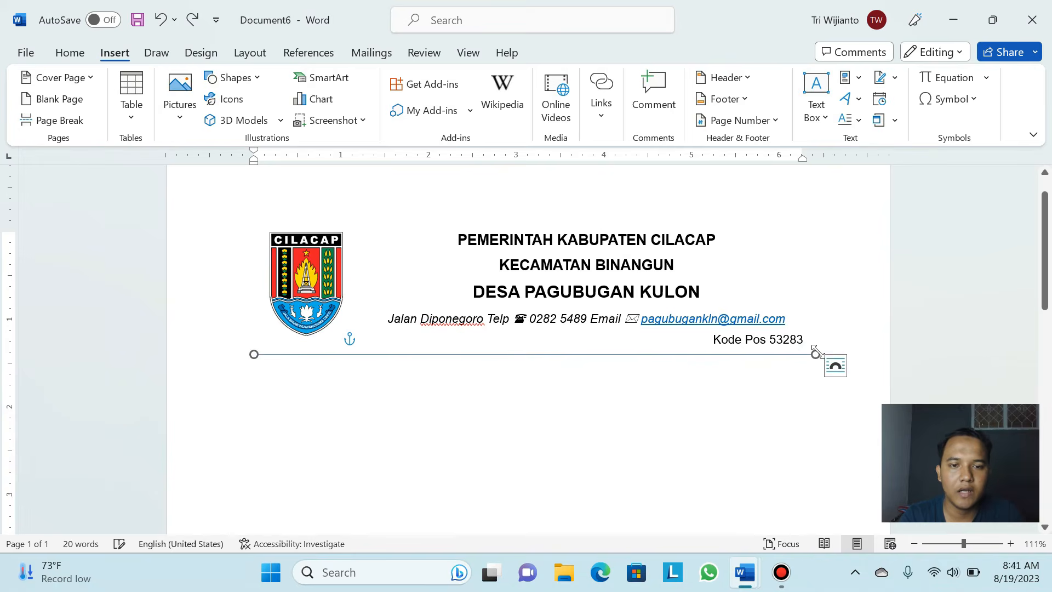
pyautogui.hotkey('ctrl', 'z')
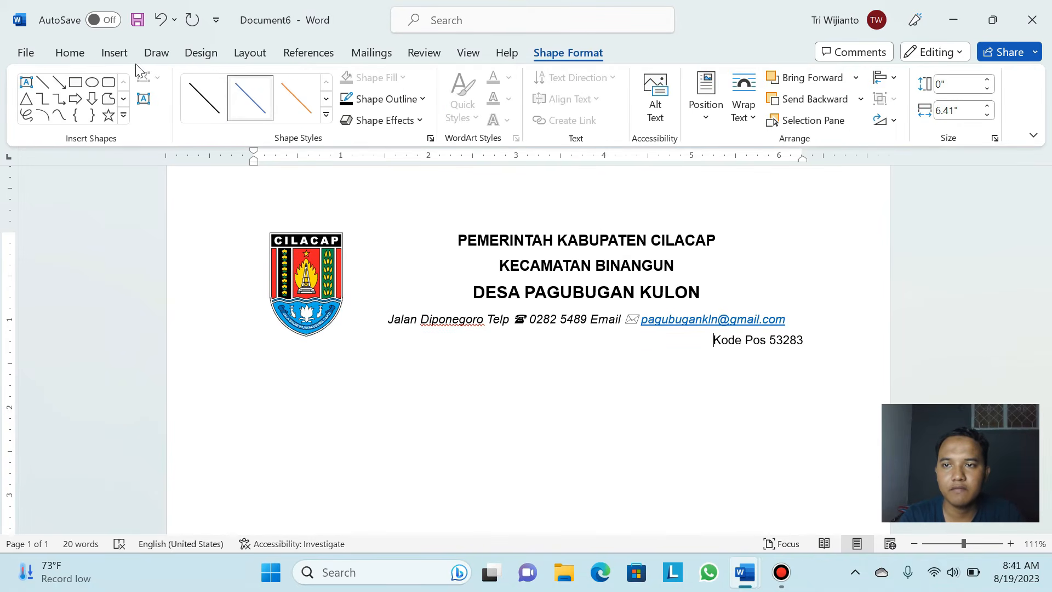
# Redraw the horizontal line beneath Kode Pos 53283 across the page width
pyautogui.click(114, 52)
pyautogui.click(249, 78)
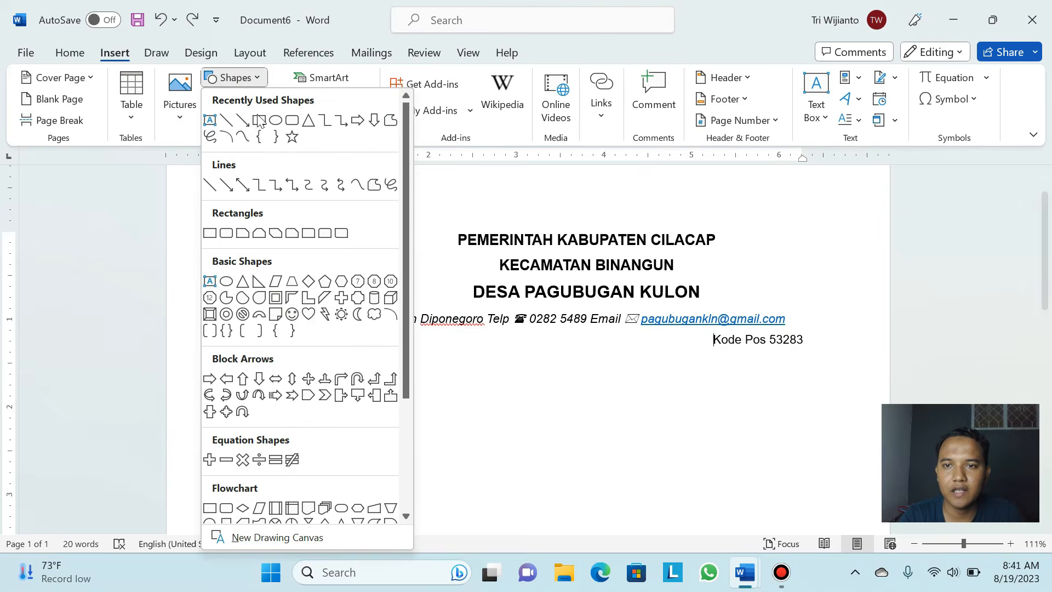
pyautogui.click(231, 123)
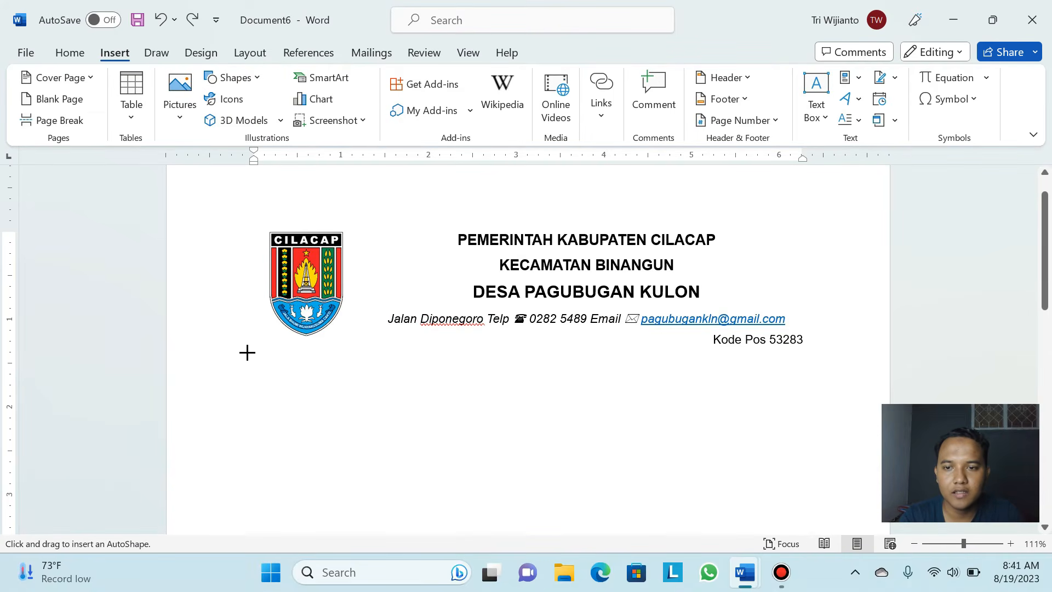
pyautogui.moveTo(247, 354)
pyautogui.mouseDown()
pyautogui.moveTo(830, 357)
pyautogui.moveTo(821, 357)
pyautogui.mouseUp()
pyautogui.moveTo(820, 357); pyautogui.dragTo(820, 354)
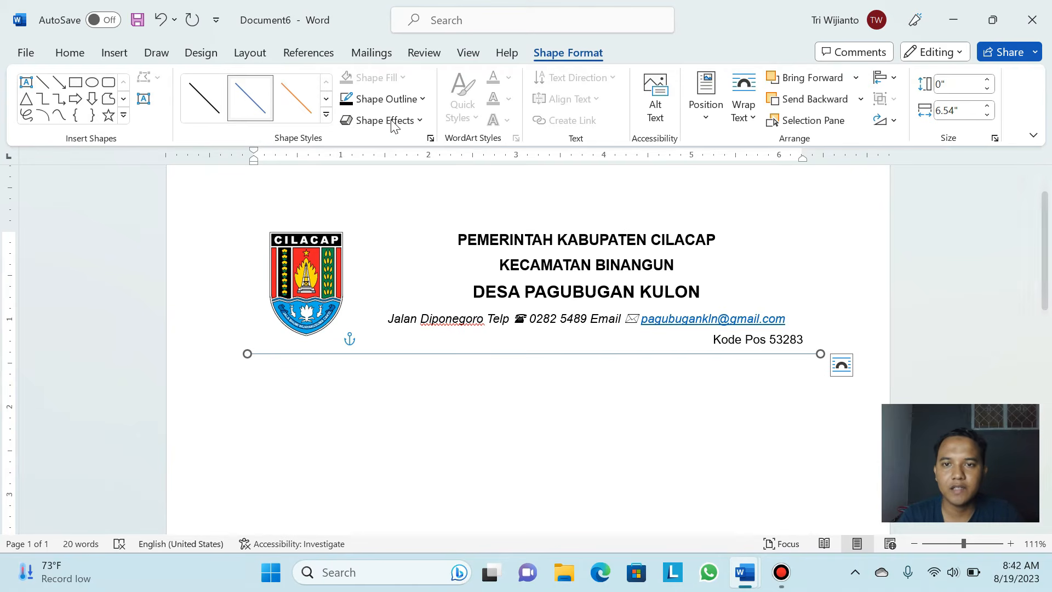
# Open the Format Shape settings for the separator line via Shape Outline > Weight > More Lines
pyautogui.click(421, 99)
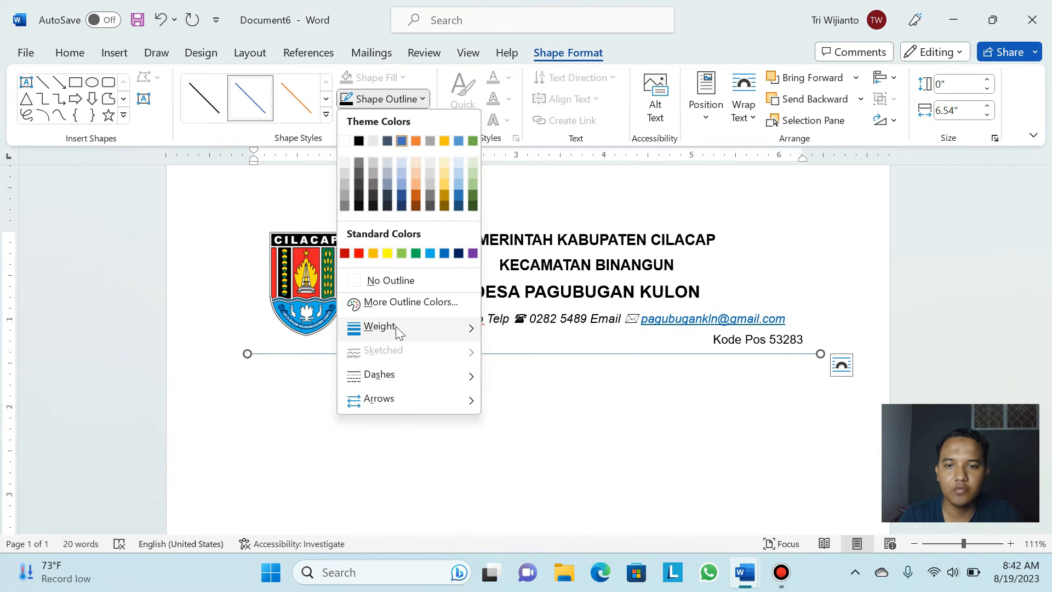
pyautogui.moveTo(397, 331)
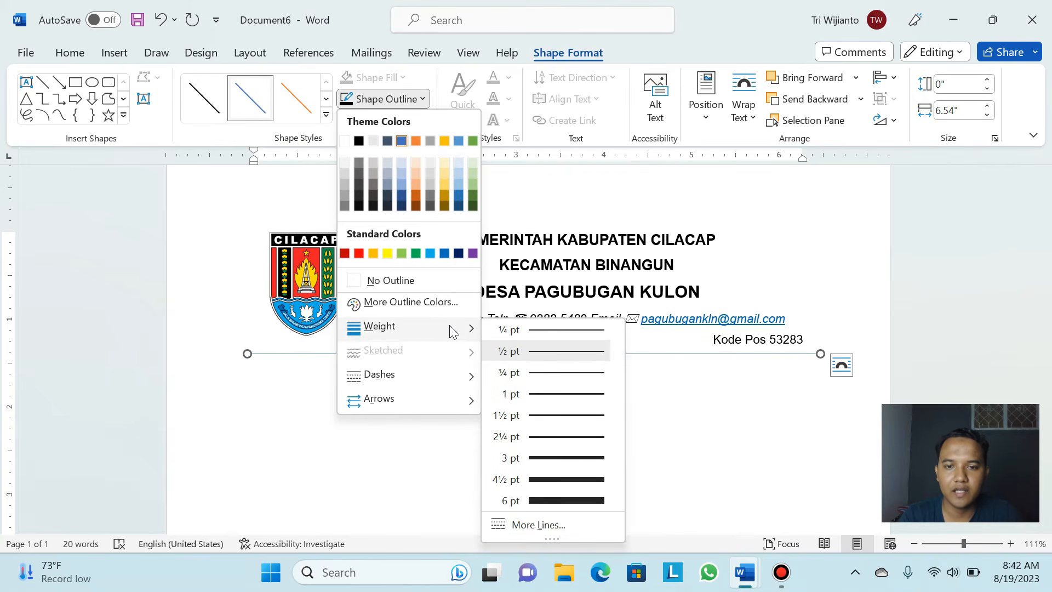
pyautogui.click(553, 526)
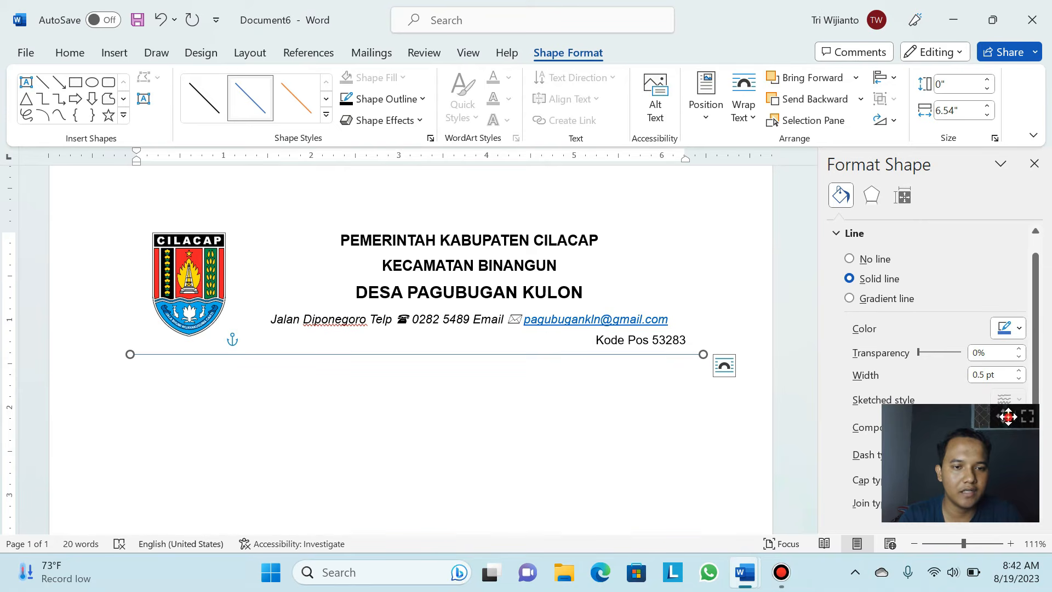
pyautogui.moveTo(1007, 417); pyautogui.dragTo(678, 429)
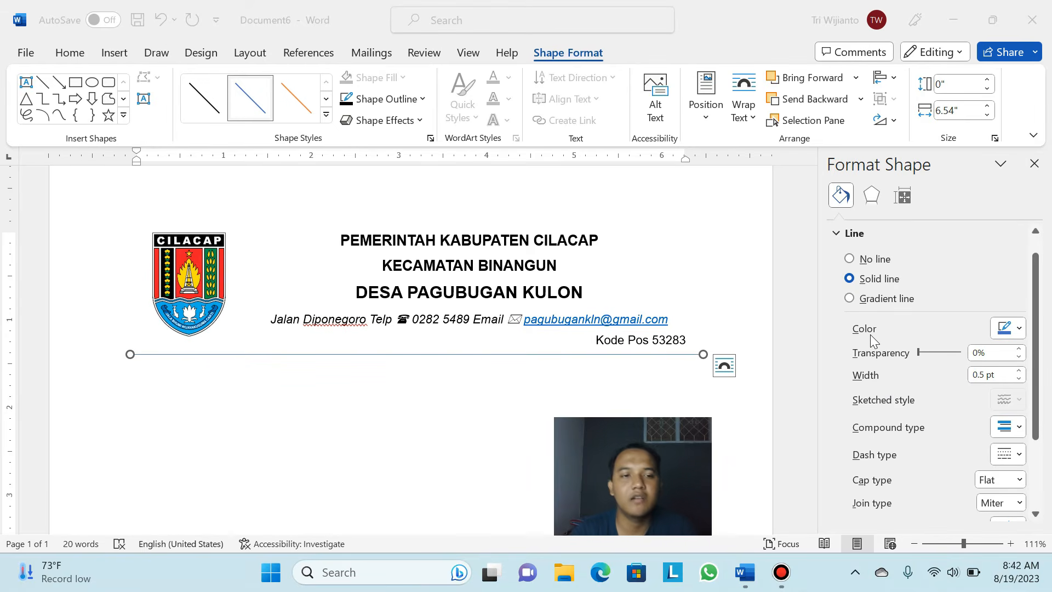
# Set the separator line colour to black in the Format Shape pane
pyautogui.click(1021, 331)
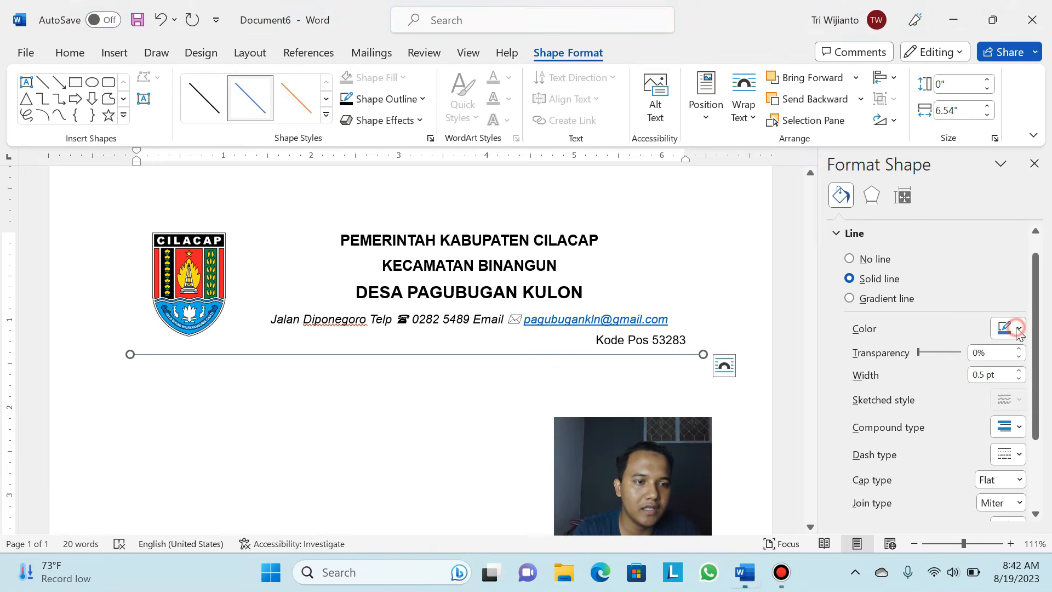
pyautogui.click(1020, 331)
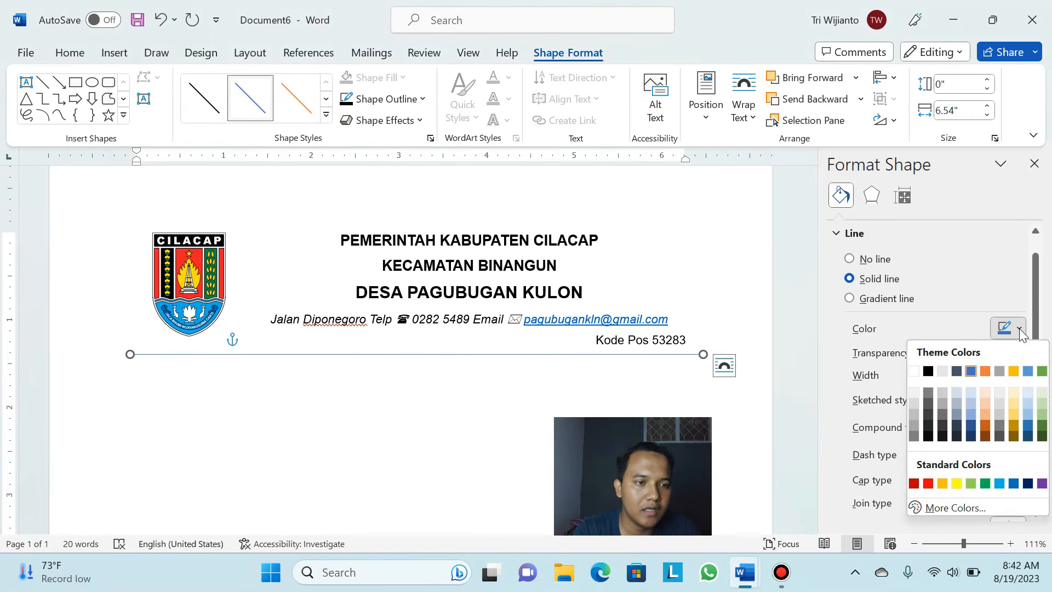
pyautogui.click(928, 372)
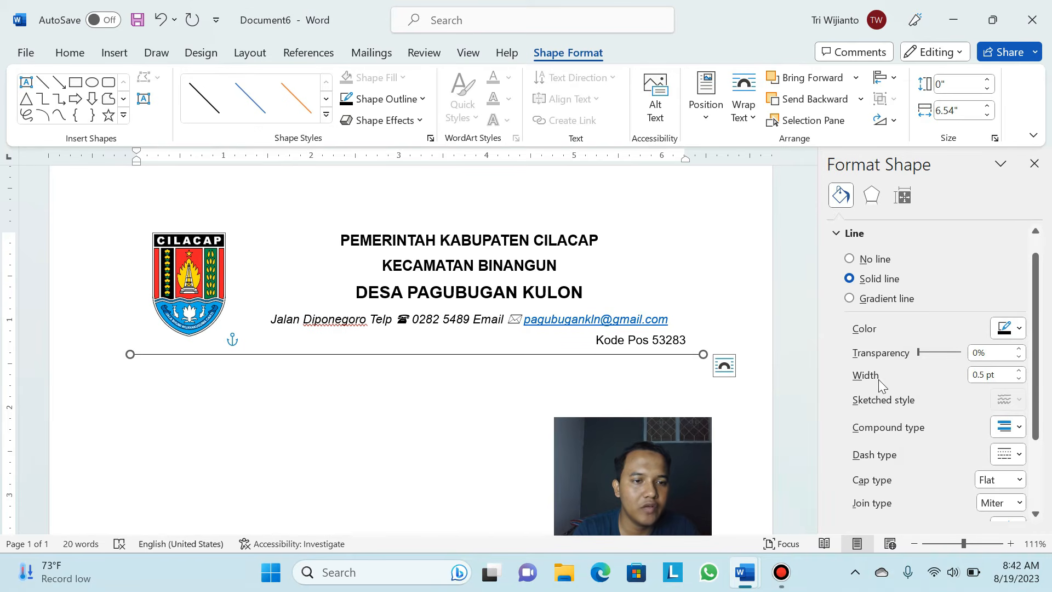
# Increase the separator line width to 4.5 pt
pyautogui.click(1019, 379)
pyautogui.click(1019, 379)
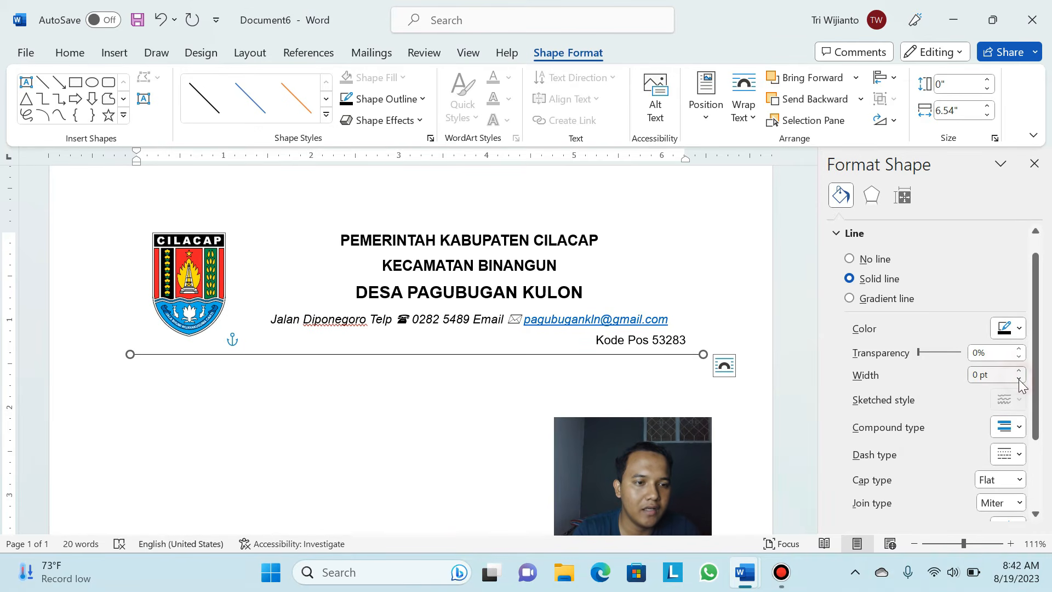
pyautogui.click(1020, 371)
pyautogui.click(1019, 371)
pyautogui.click(1020, 371)
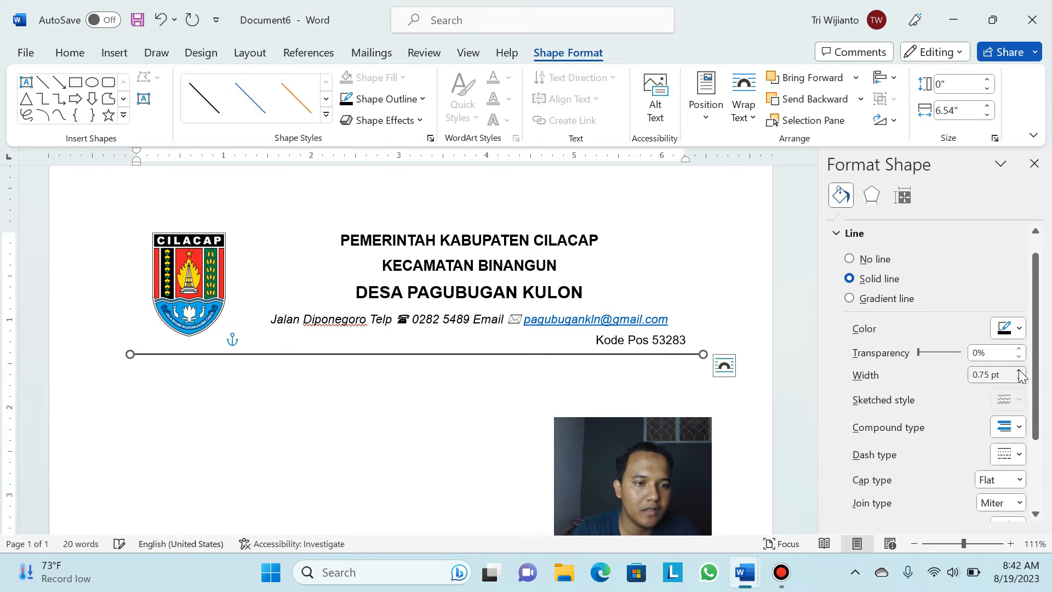
pyautogui.click(1019, 371)
pyautogui.click(1020, 371)
pyautogui.click(1019, 371)
pyautogui.click(1019, 371)
pyautogui.click(1019, 371)
pyautogui.click(1019, 371)
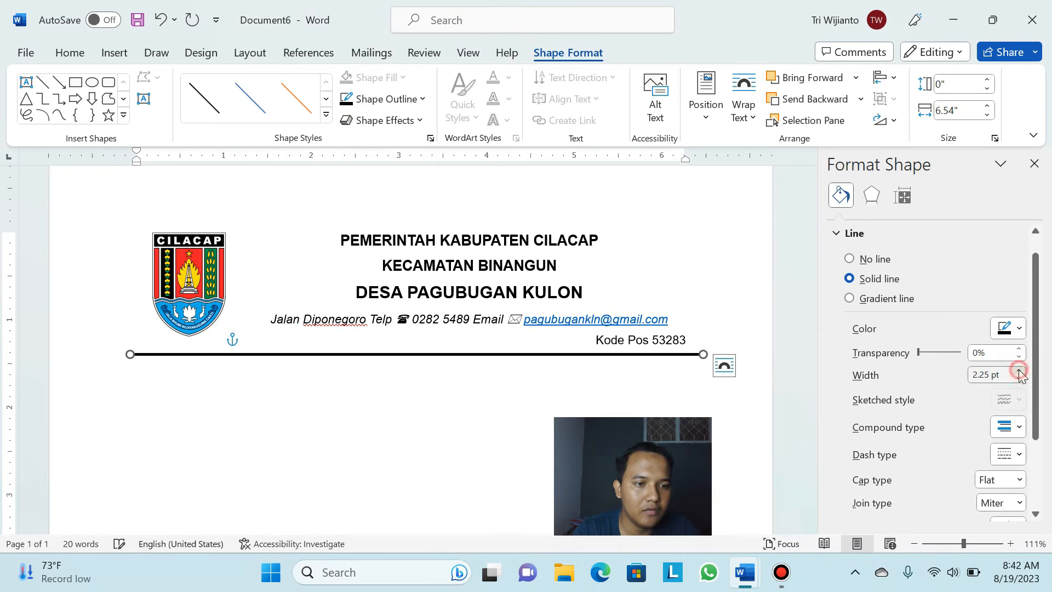
pyautogui.click(1020, 371)
pyautogui.click(1019, 371)
pyautogui.click(1020, 371)
pyautogui.click(1019, 371)
pyautogui.click(1019, 371)
pyautogui.click(1019, 371)
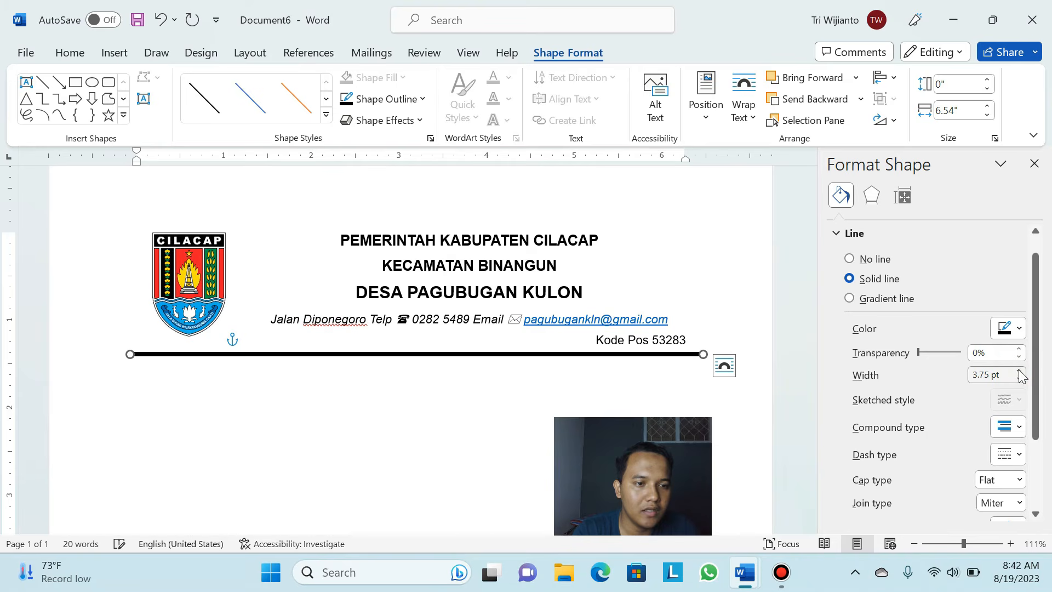
pyautogui.click(1019, 371)
pyautogui.click(1020, 371)
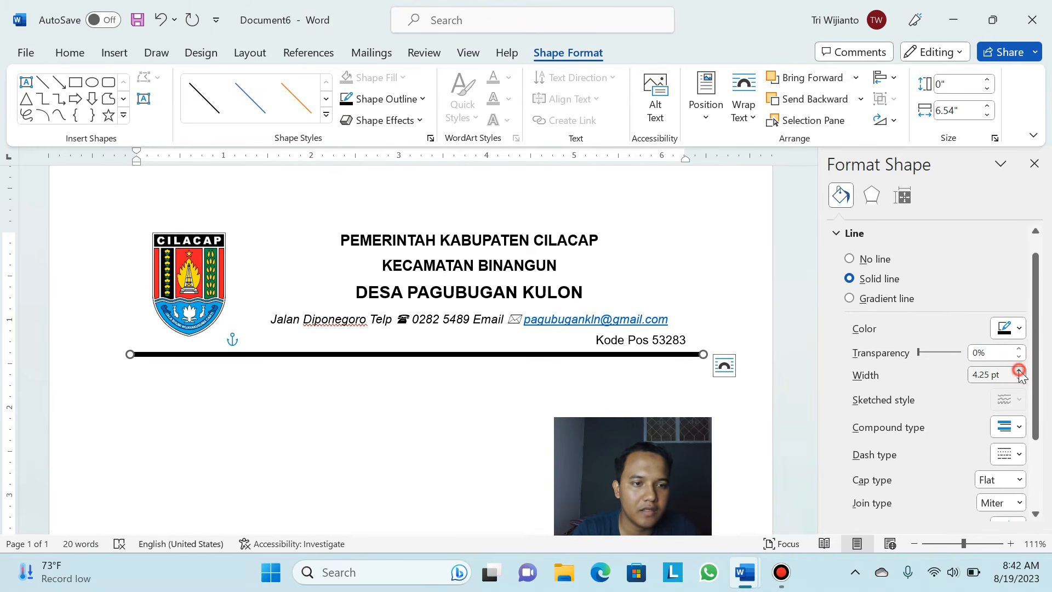
pyautogui.click(1019, 371)
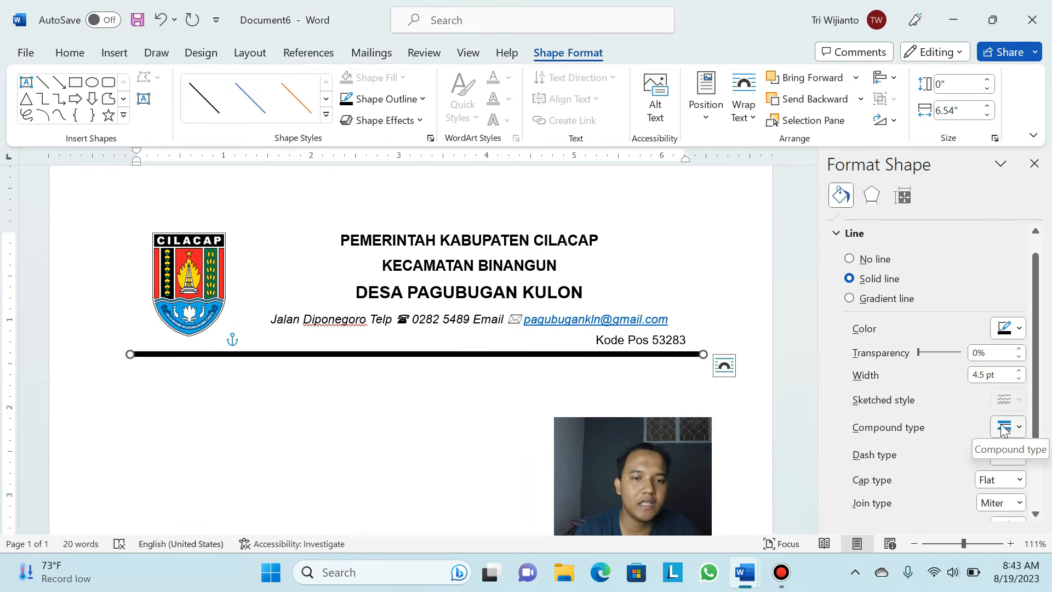
pyautogui.click(1018, 428)
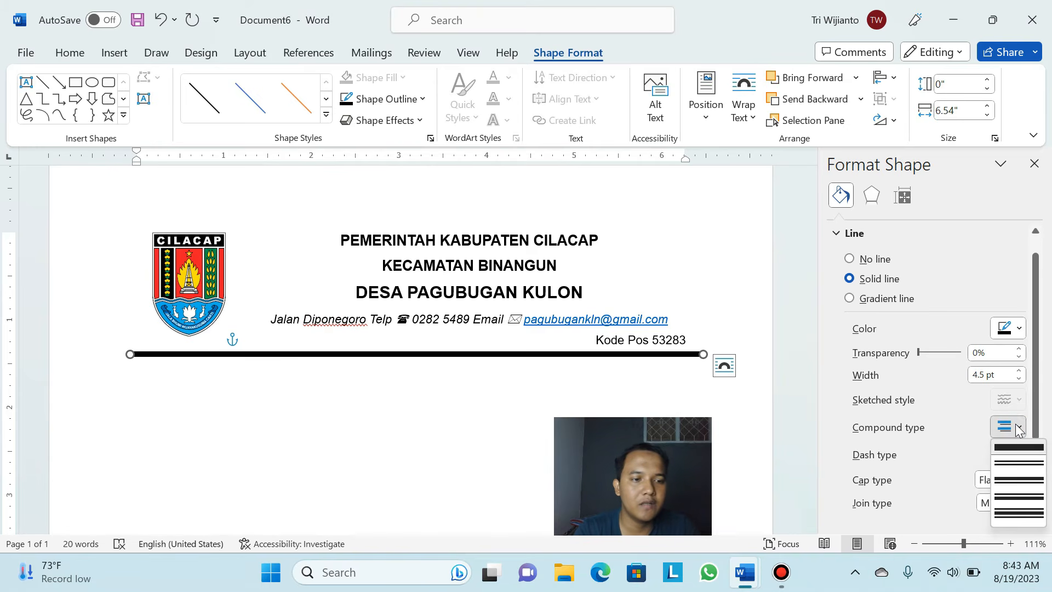